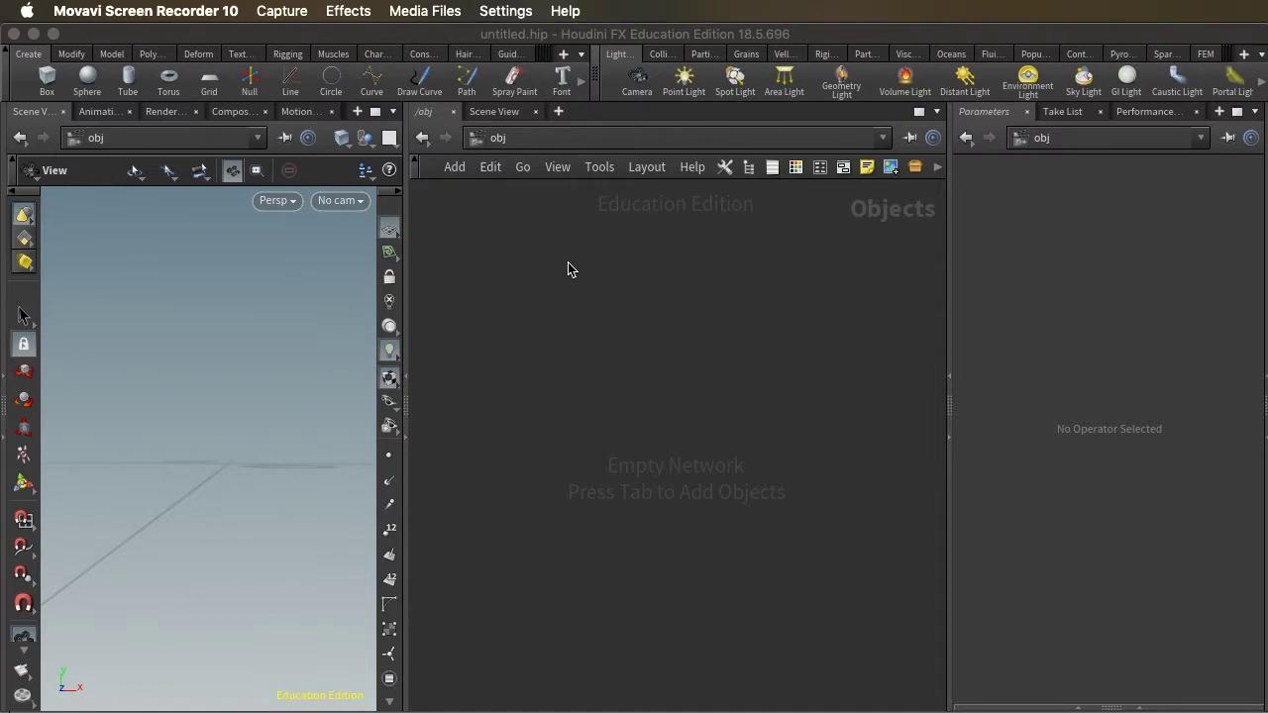
- Create a box and go inside its geometry network, moving box1 higher
click(43, 82)
click(614, 287)
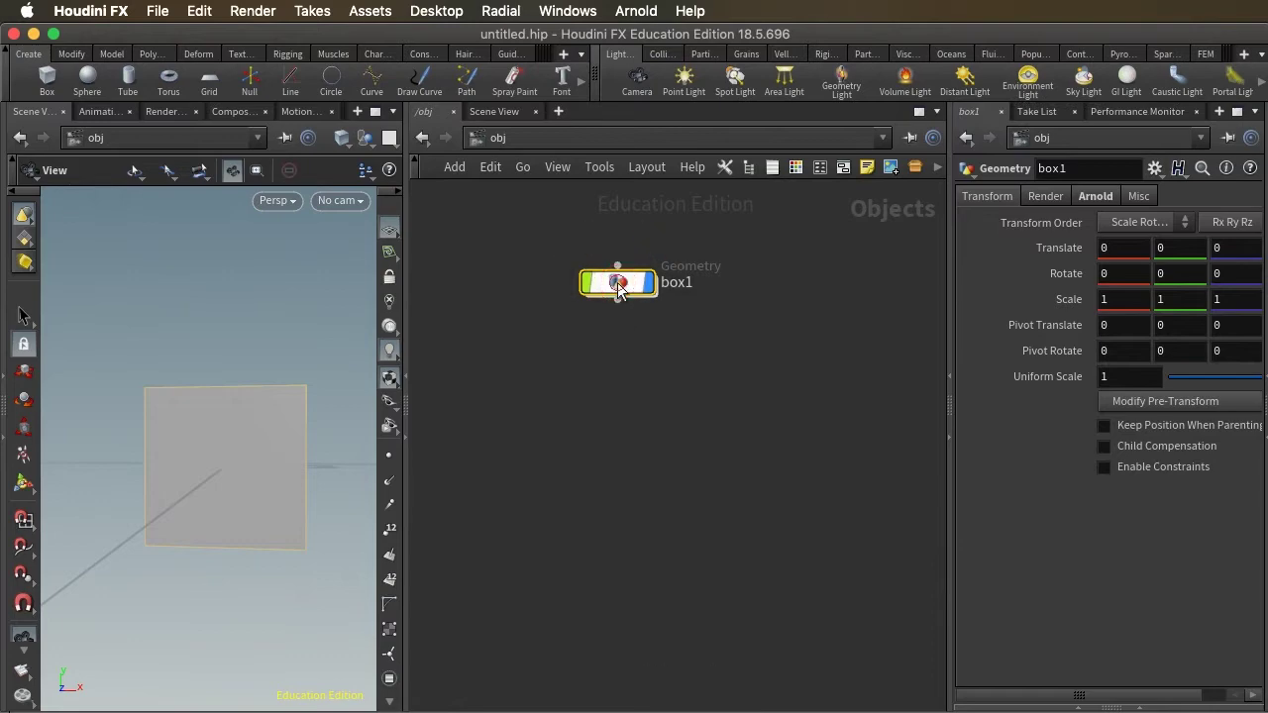
double_click(620, 286)
click(678, 439)
drag(678, 439, 657, 317)
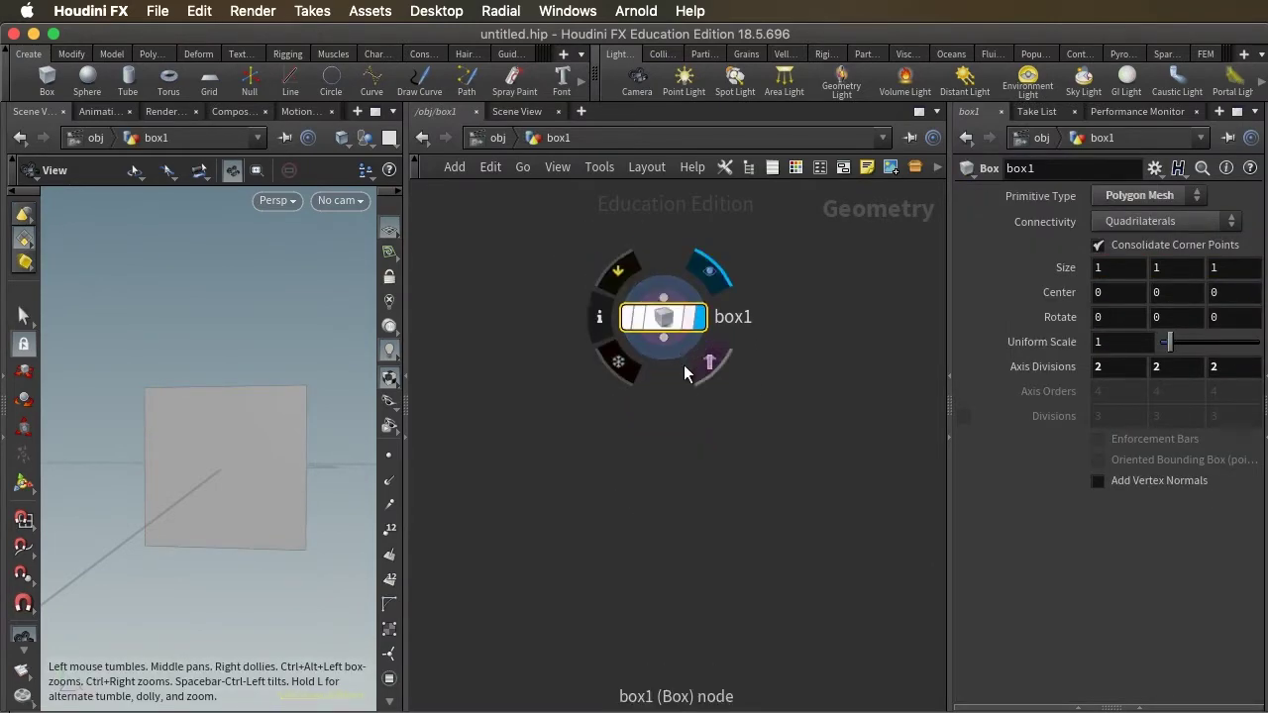
drag(351, 459, 229, 462)
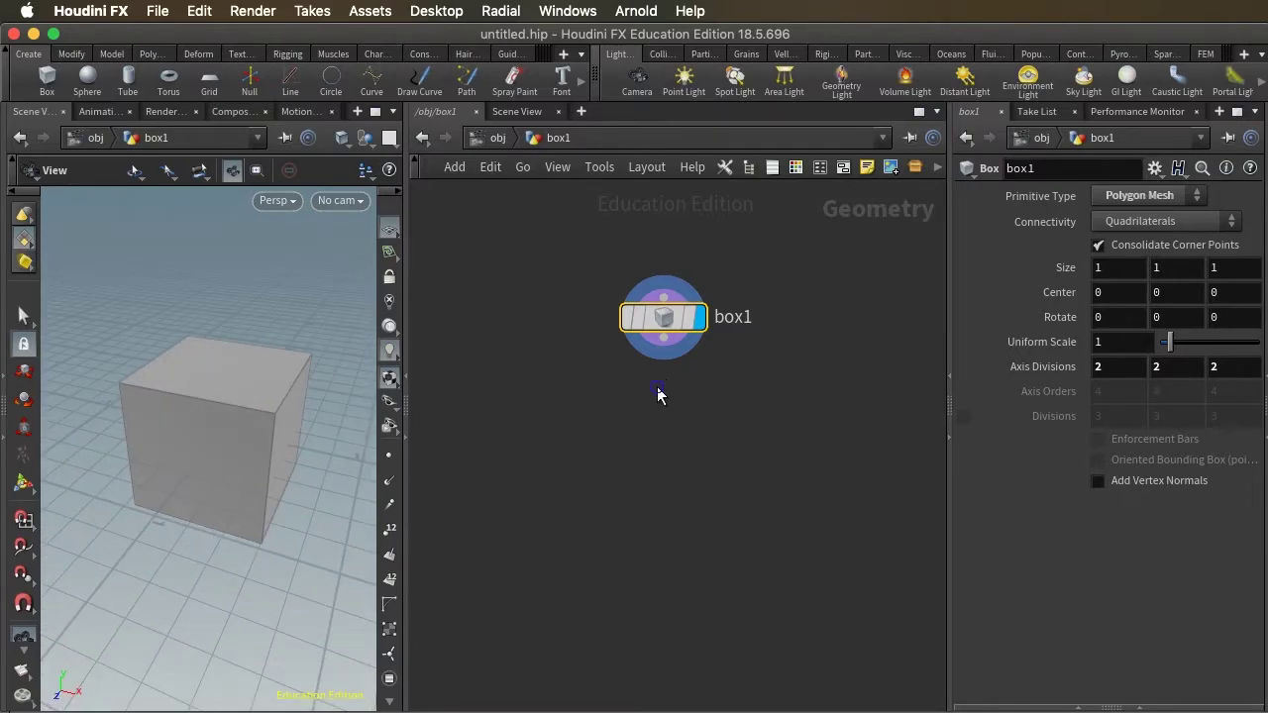
- Add a Group Create node, group1, wired beneath box1
key(Tab)
text(grou)
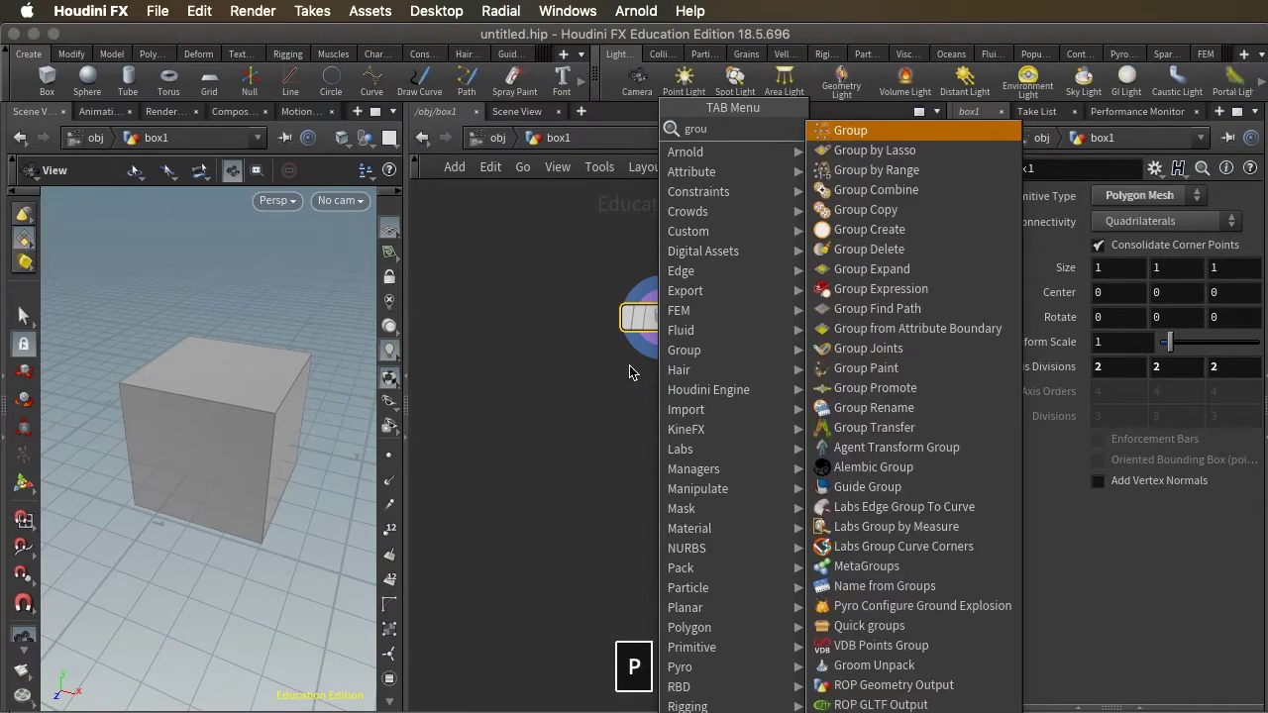
key(Return)
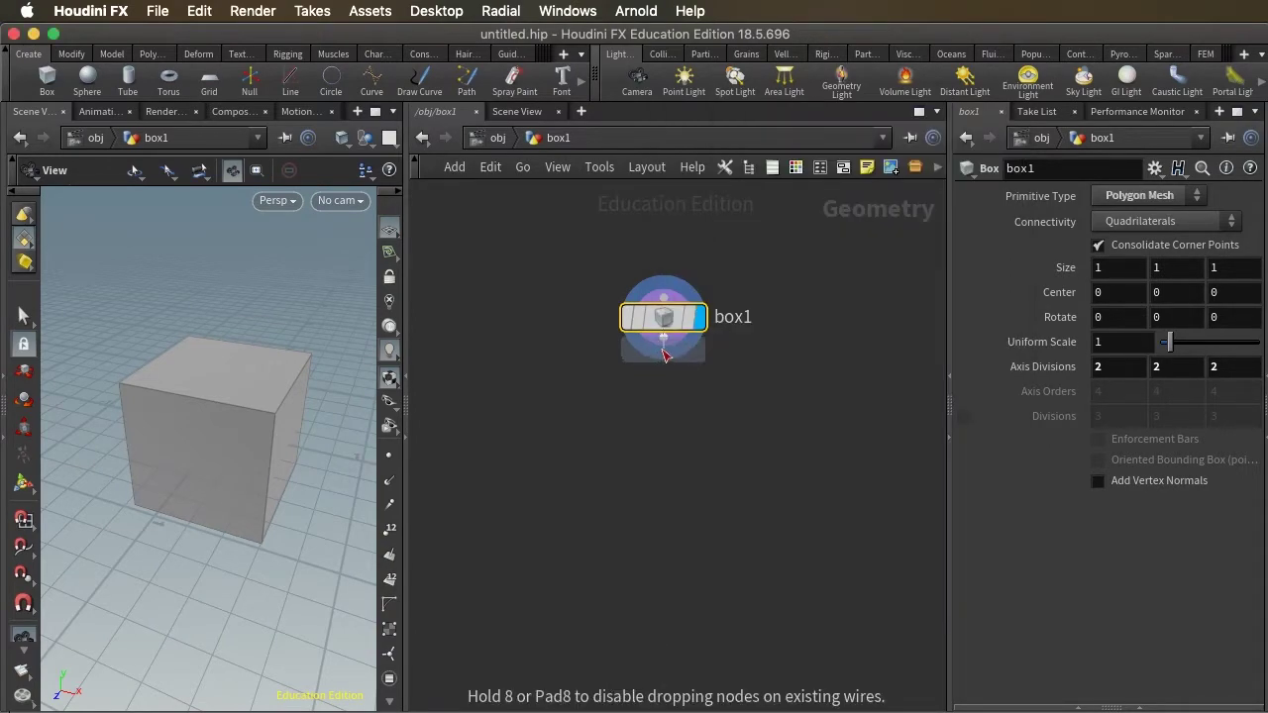
click(664, 400)
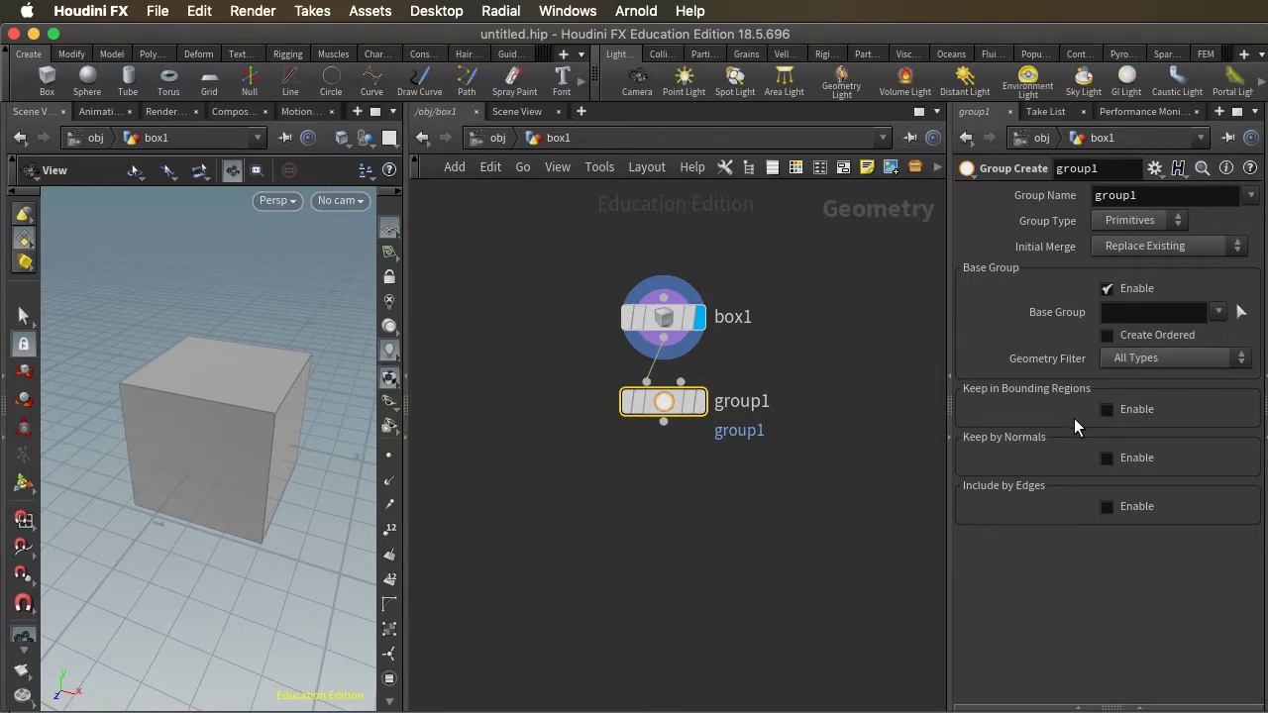
- Enable Keep by Normals on group1 with direction 0, 1, 0
click(1107, 459)
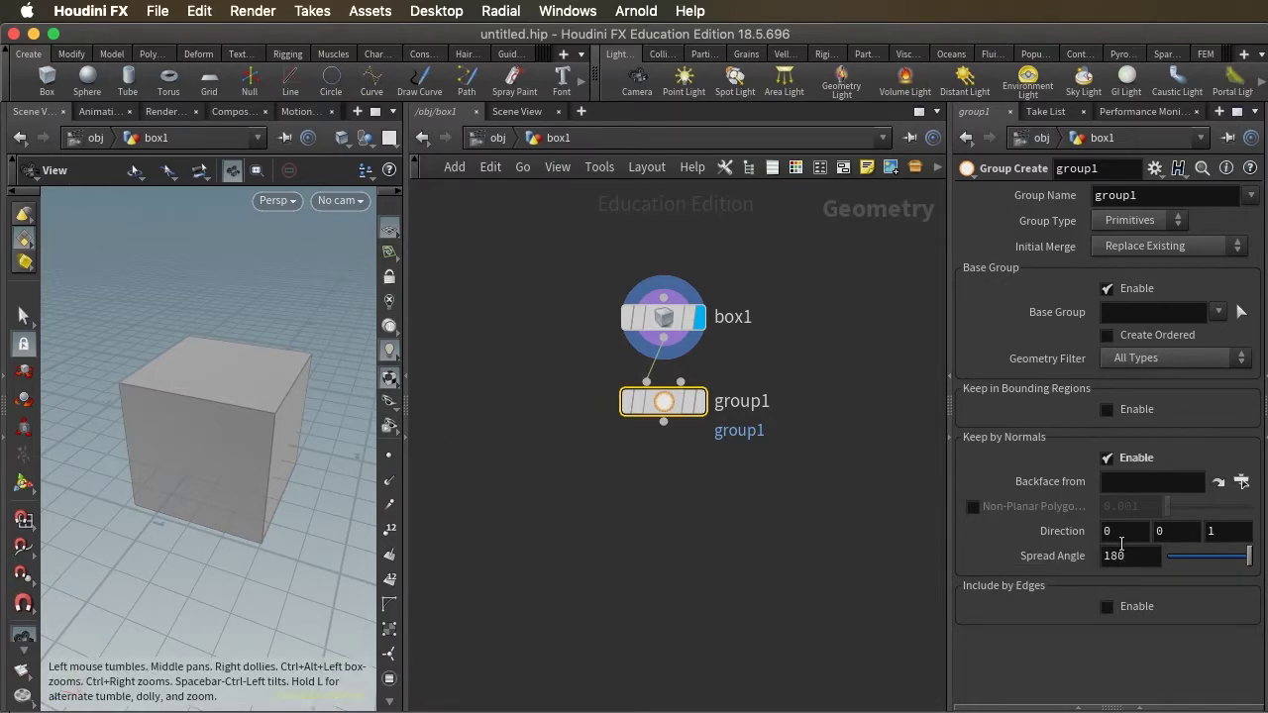
click(1165, 531)
text(q)
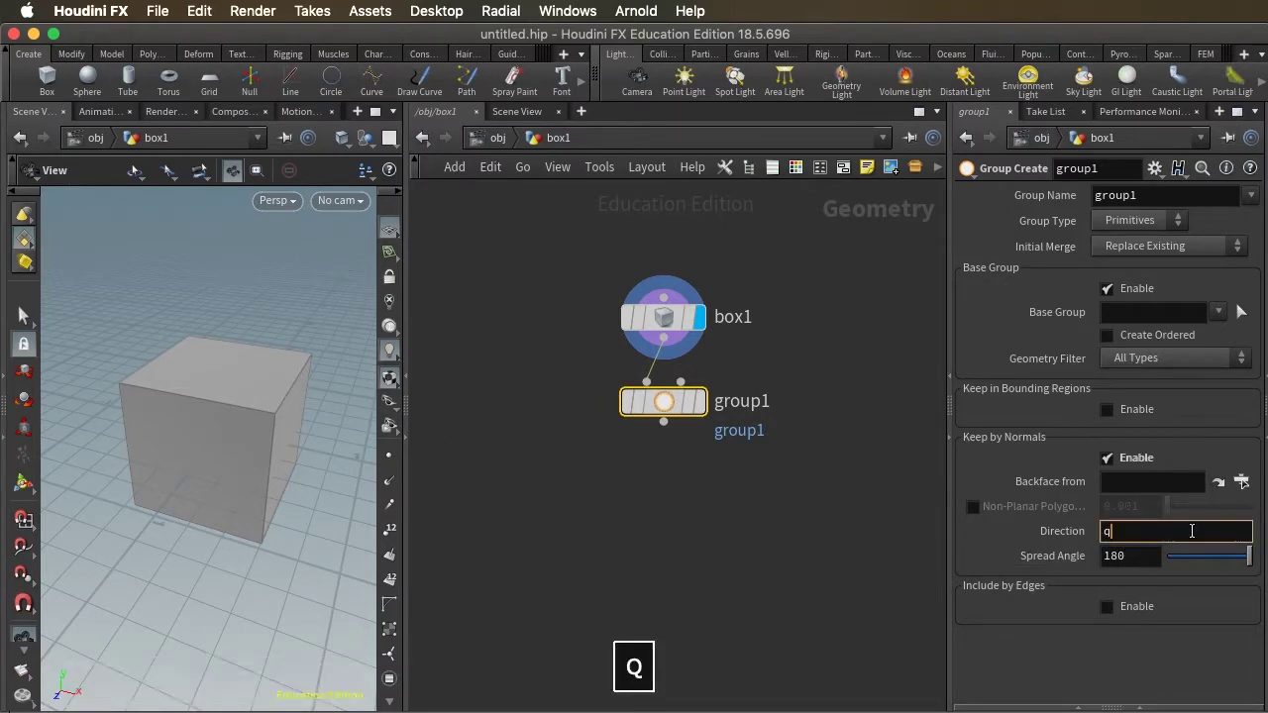
key(BackSpace)
text(1)
key(Return)
click(1201, 532)
text(0)
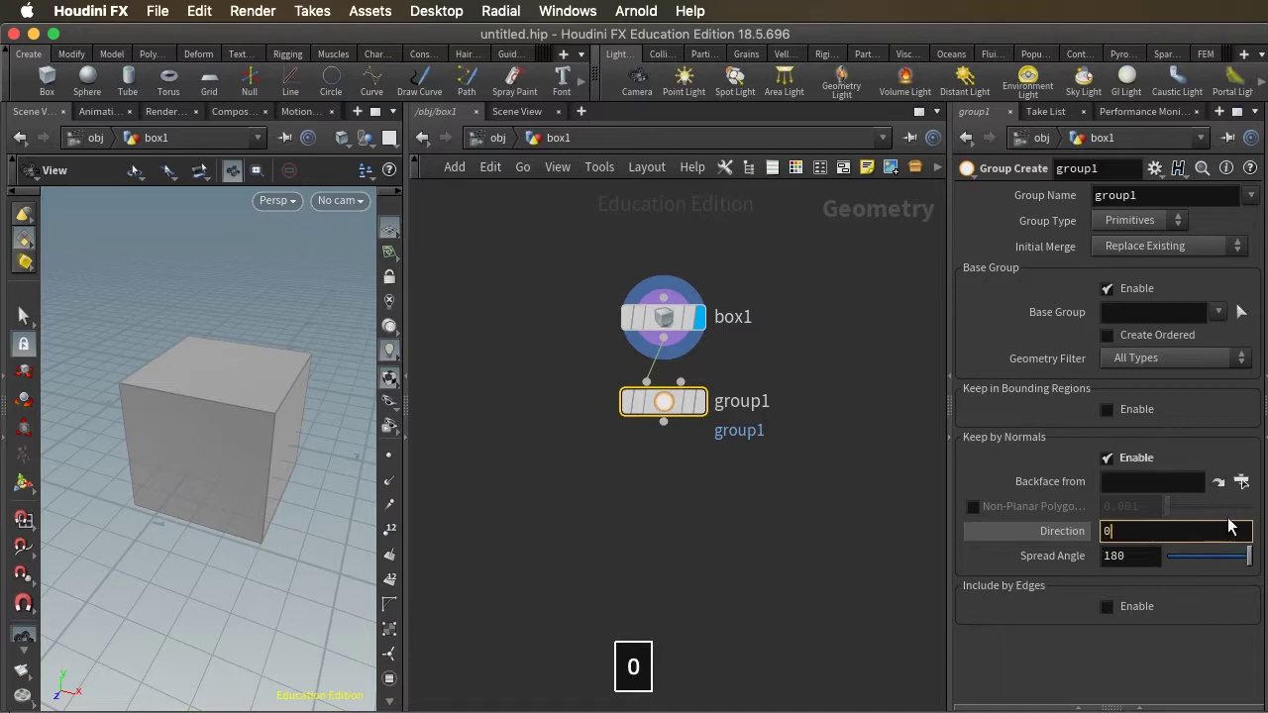
click(1216, 603)
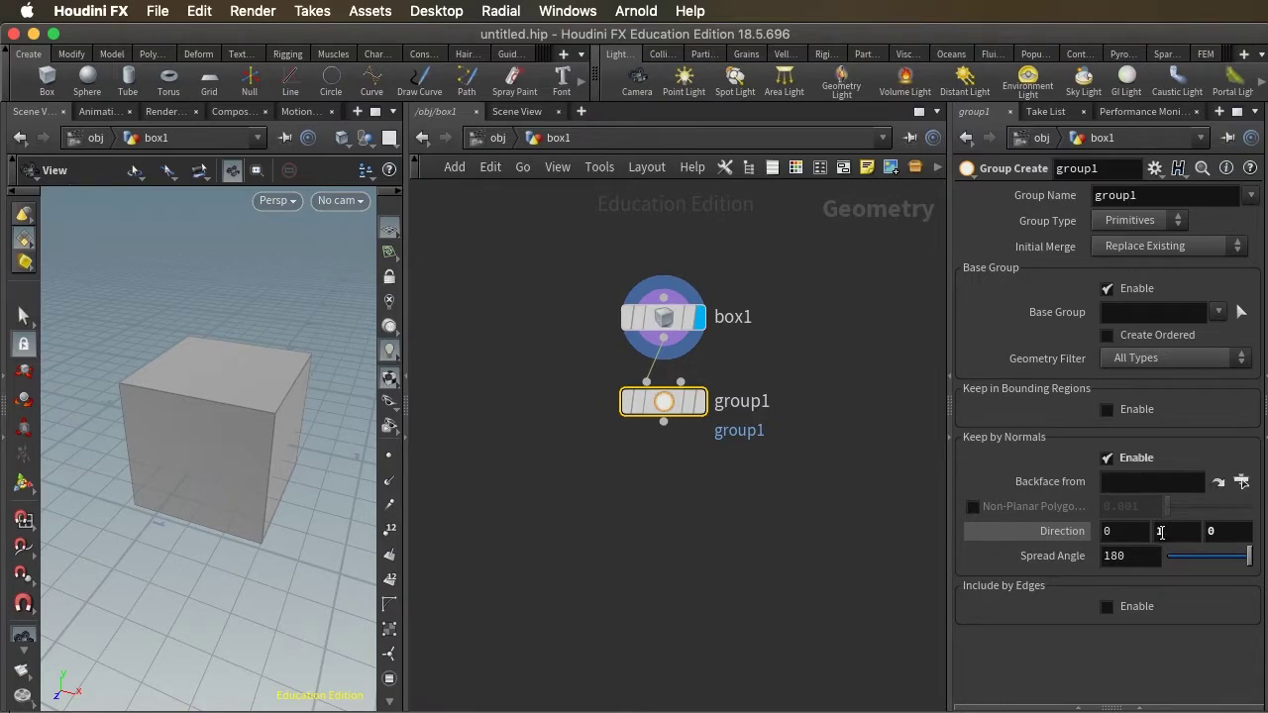
- Display group1 and narrow the spread angle to 67 so only the top face remains
click(699, 404)
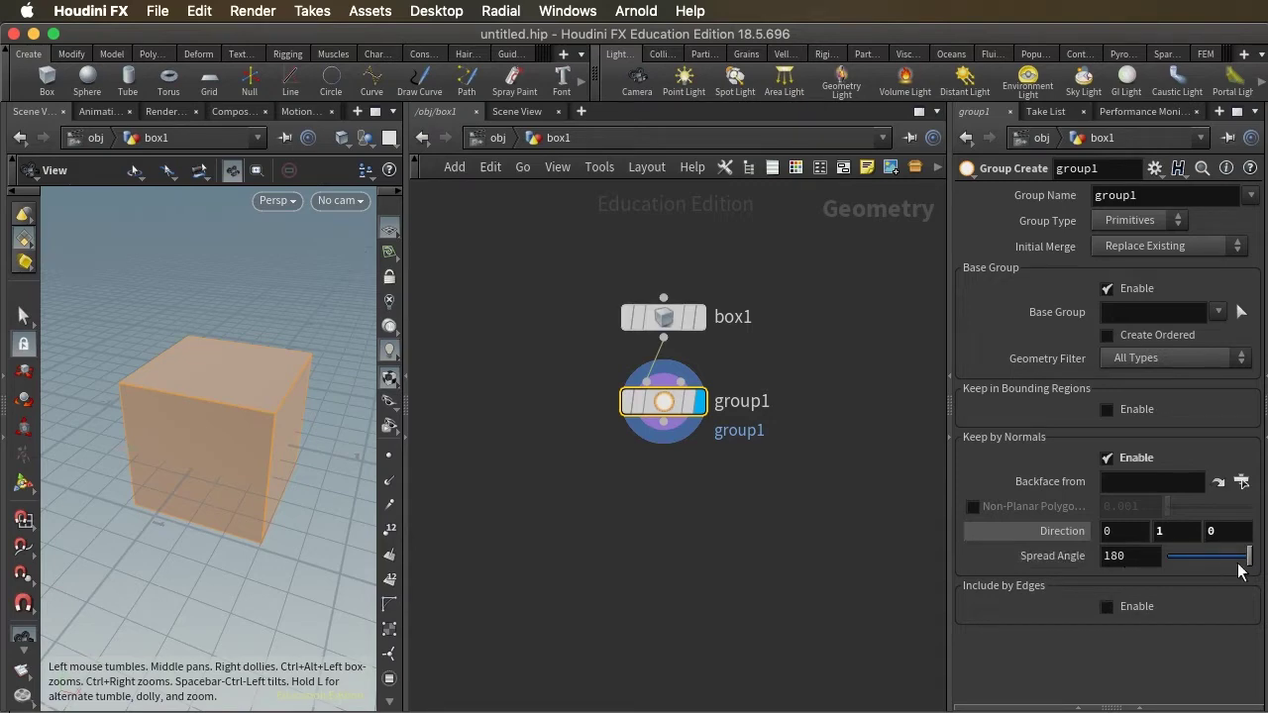
drag(1250, 558, 1197, 558)
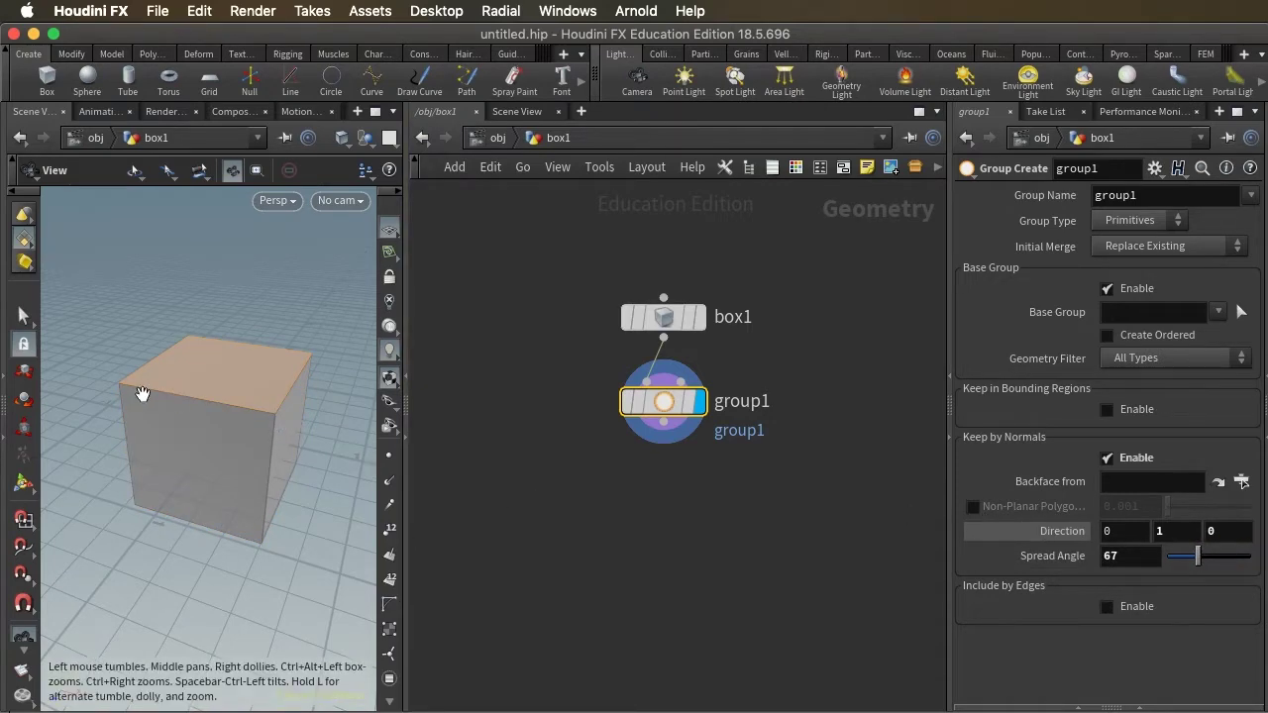
mouse_move(142, 397)
mouse_down()
mouse_move(150, 439)
mouse_move(126, 374)
mouse_move(127, 402)
mouse_move(181, 400)
mouse_move(147, 402)
mouse_move(147, 370)
mouse_move(148, 400)
mouse_up()
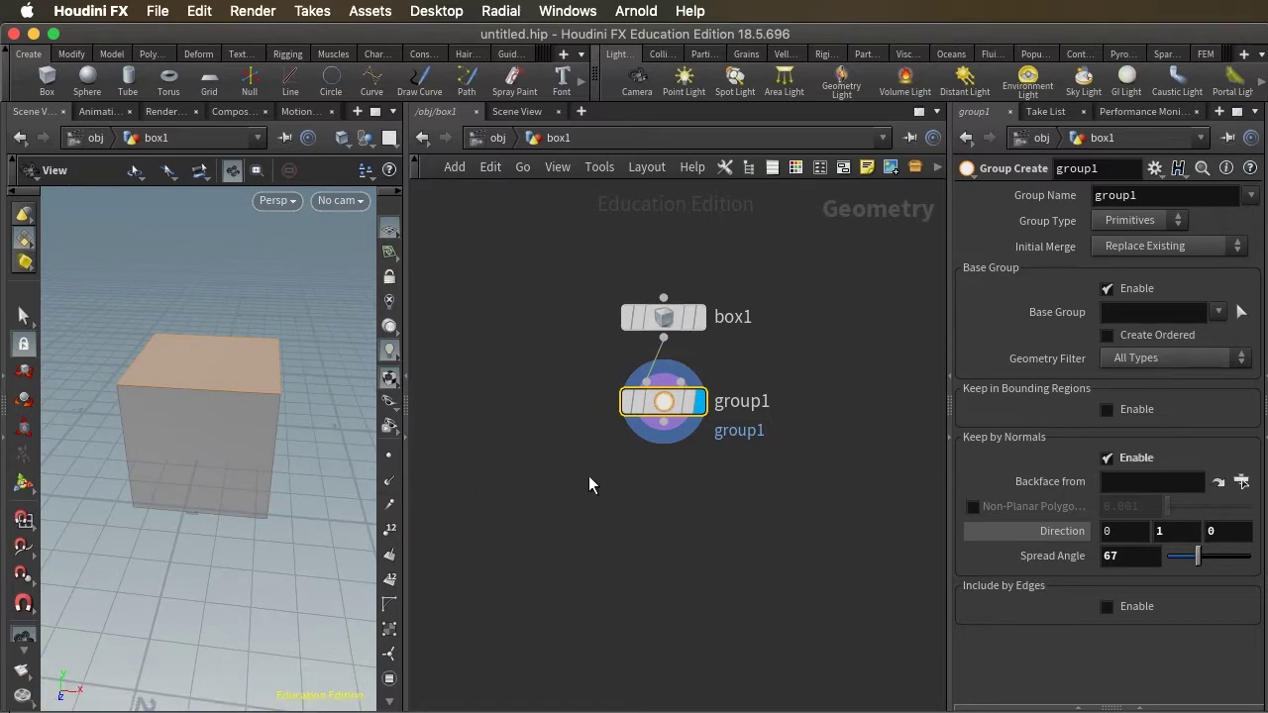
- Set the group name to $OS and rename the node to top
key(Tab)
key(Escape)
double_click(1137, 195)
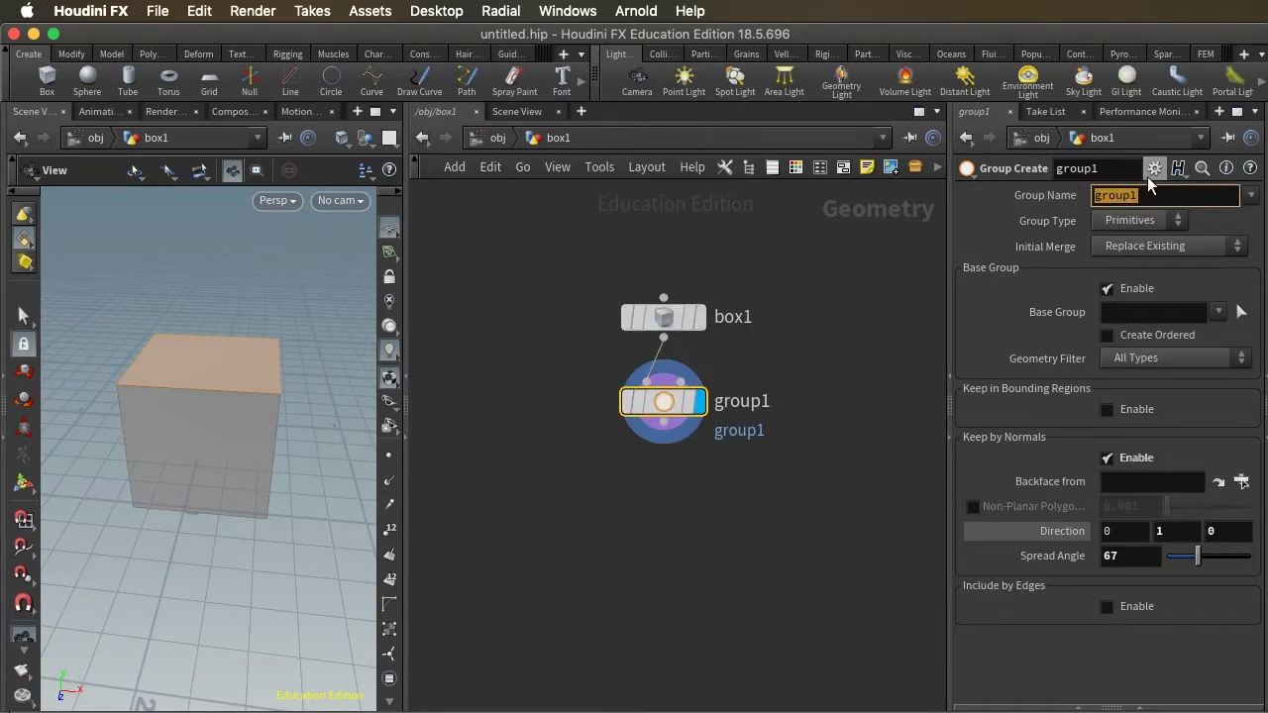
text($OS)
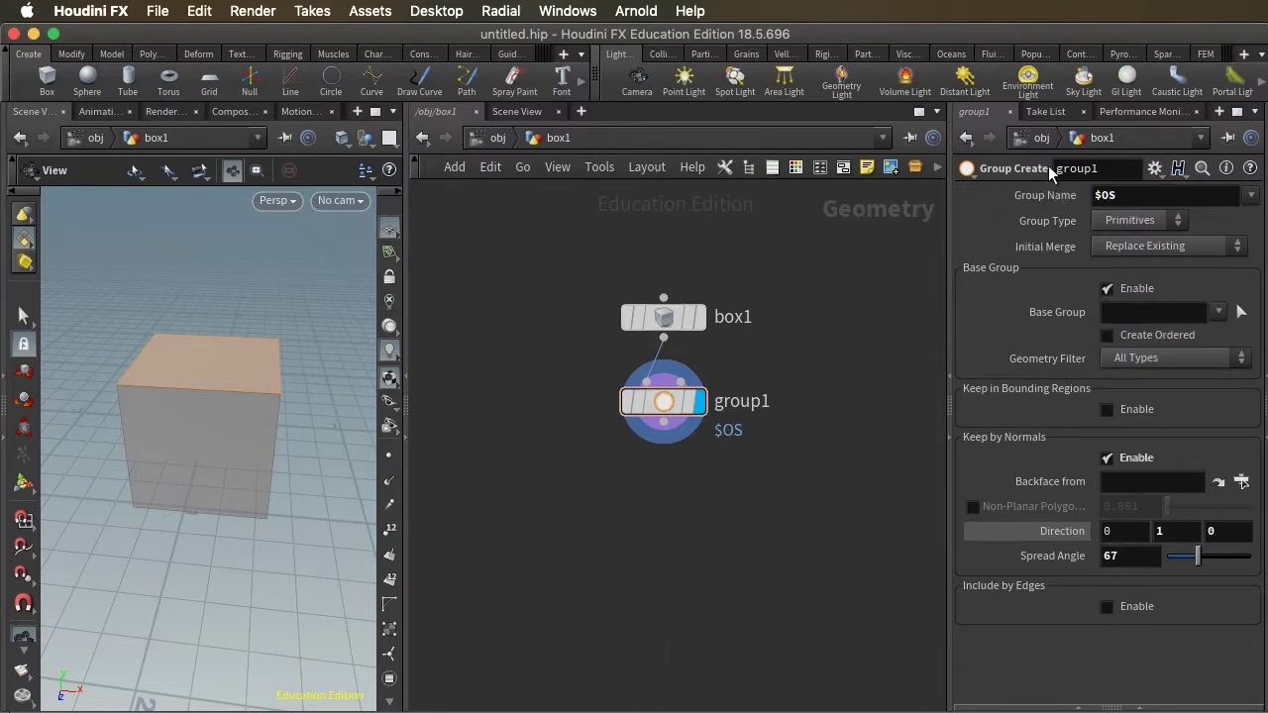
click(1105, 168)
text(top)
key(Return)
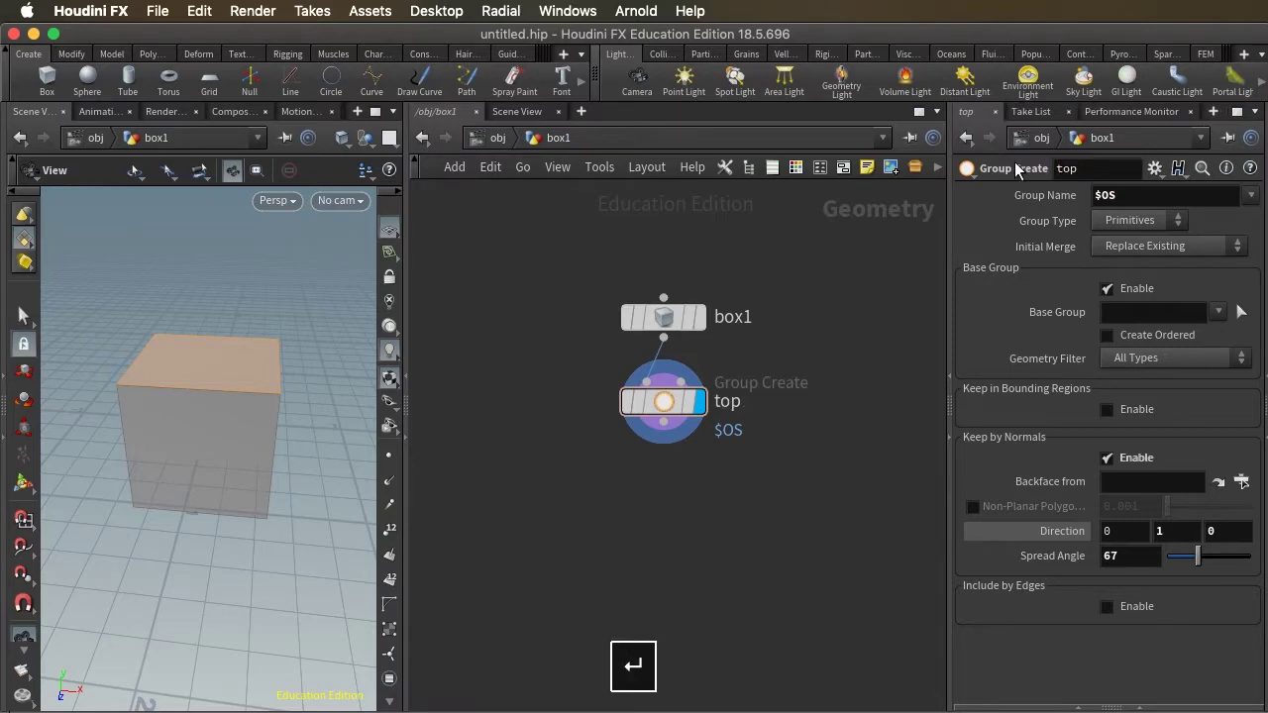
click(641, 473)
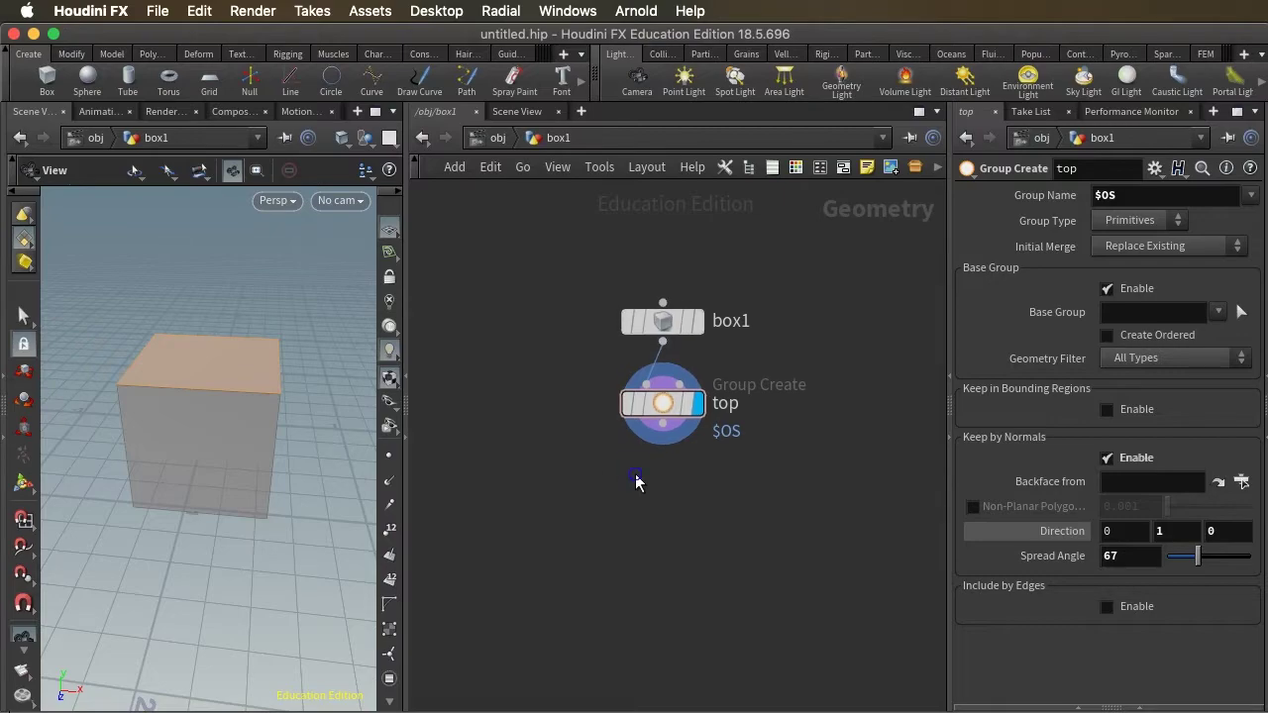
- Add a Scatter node below top, limiting its 1000 points to the top group
key(Tab)
text(sca)
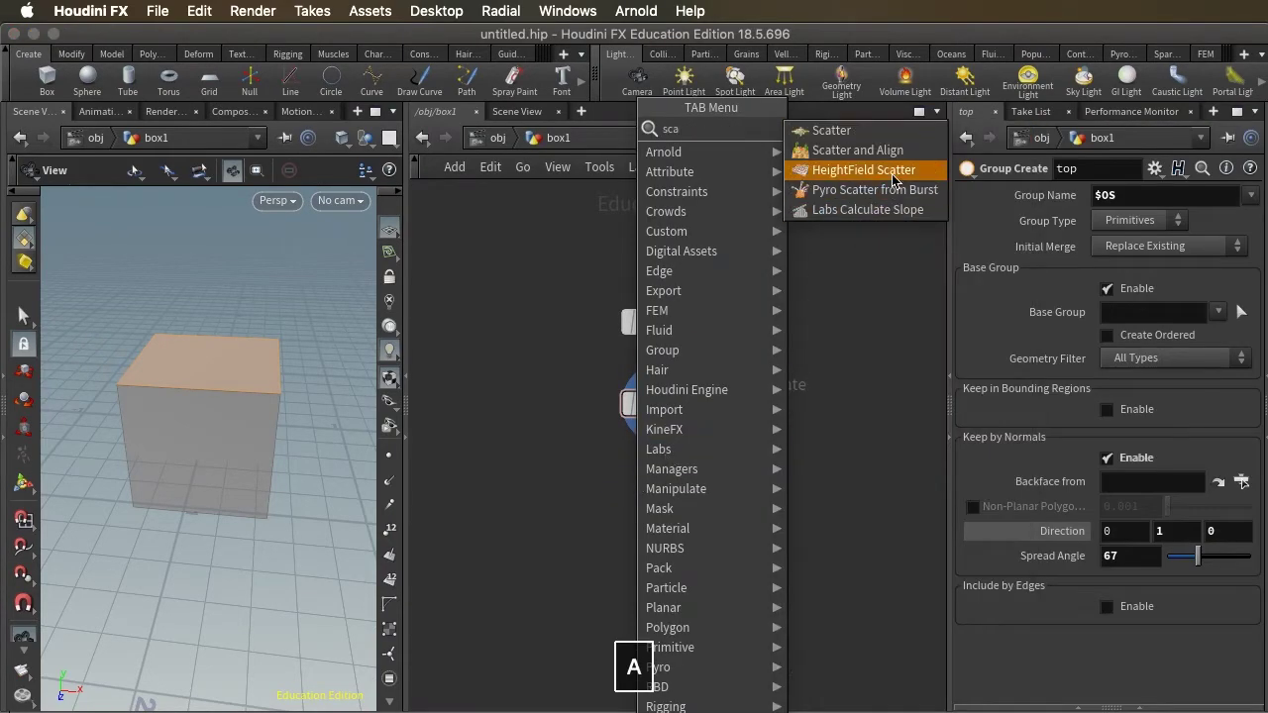
click(860, 129)
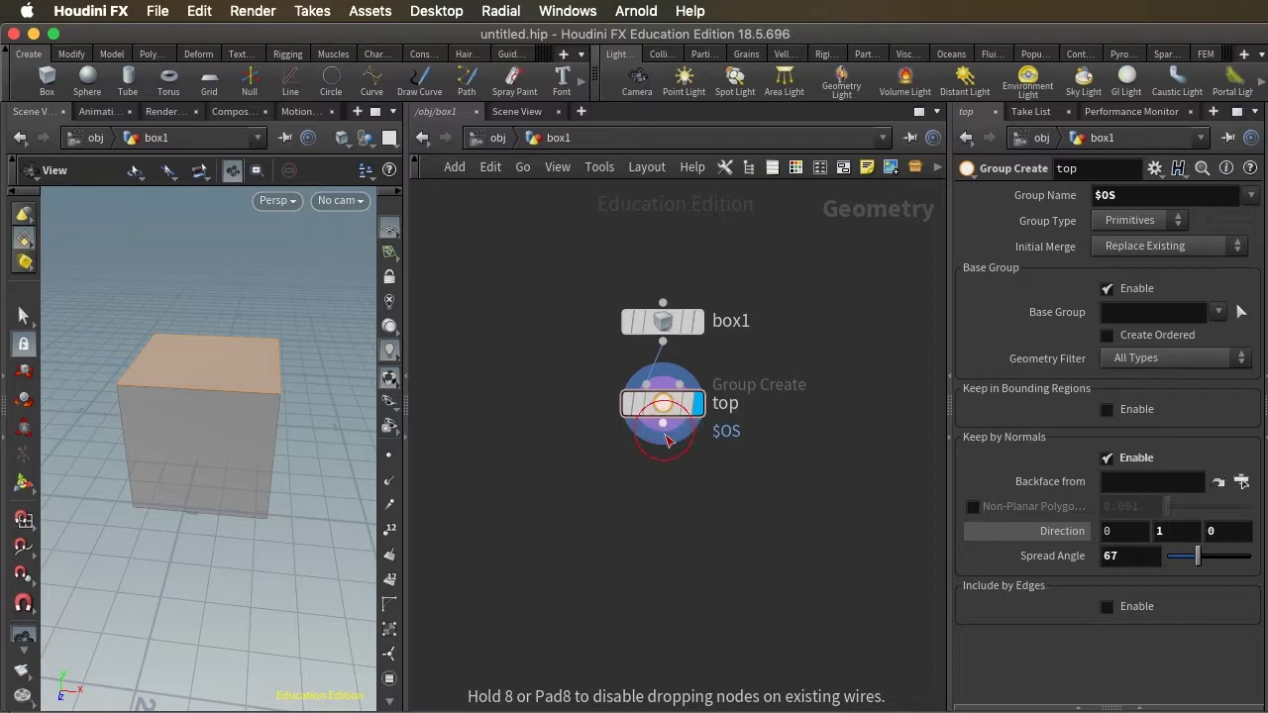
click(702, 493)
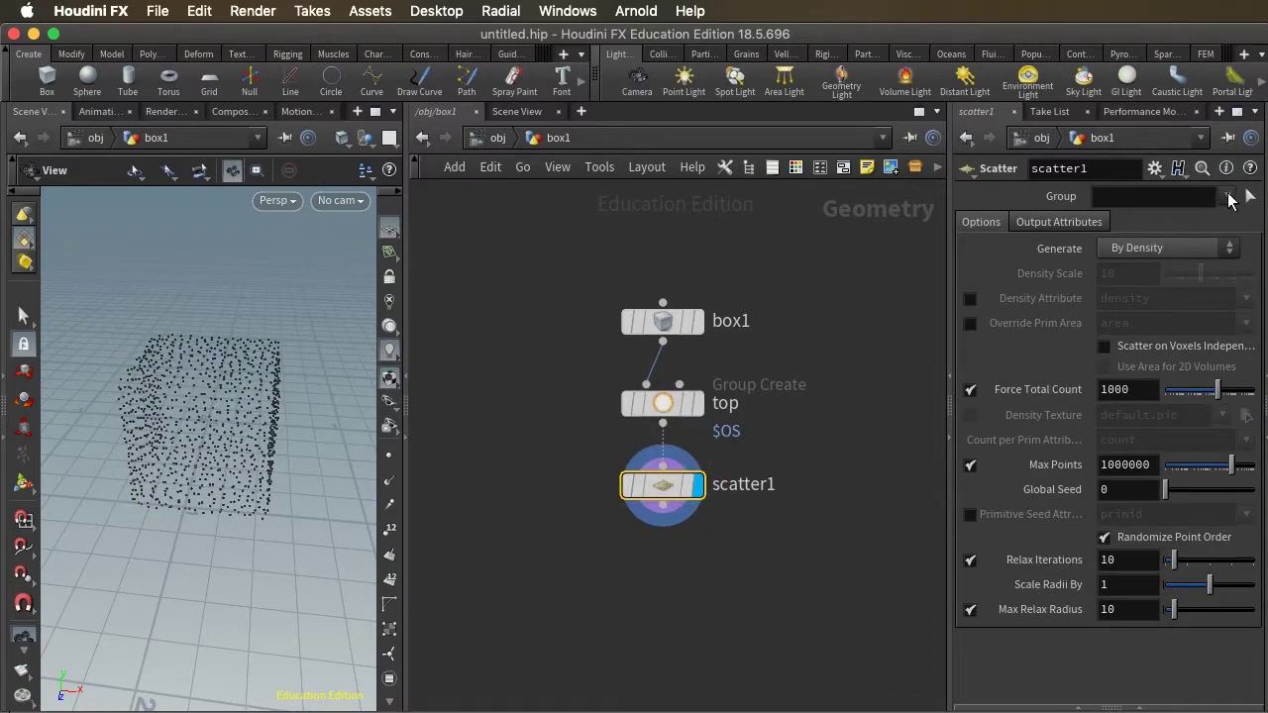
click(1239, 220)
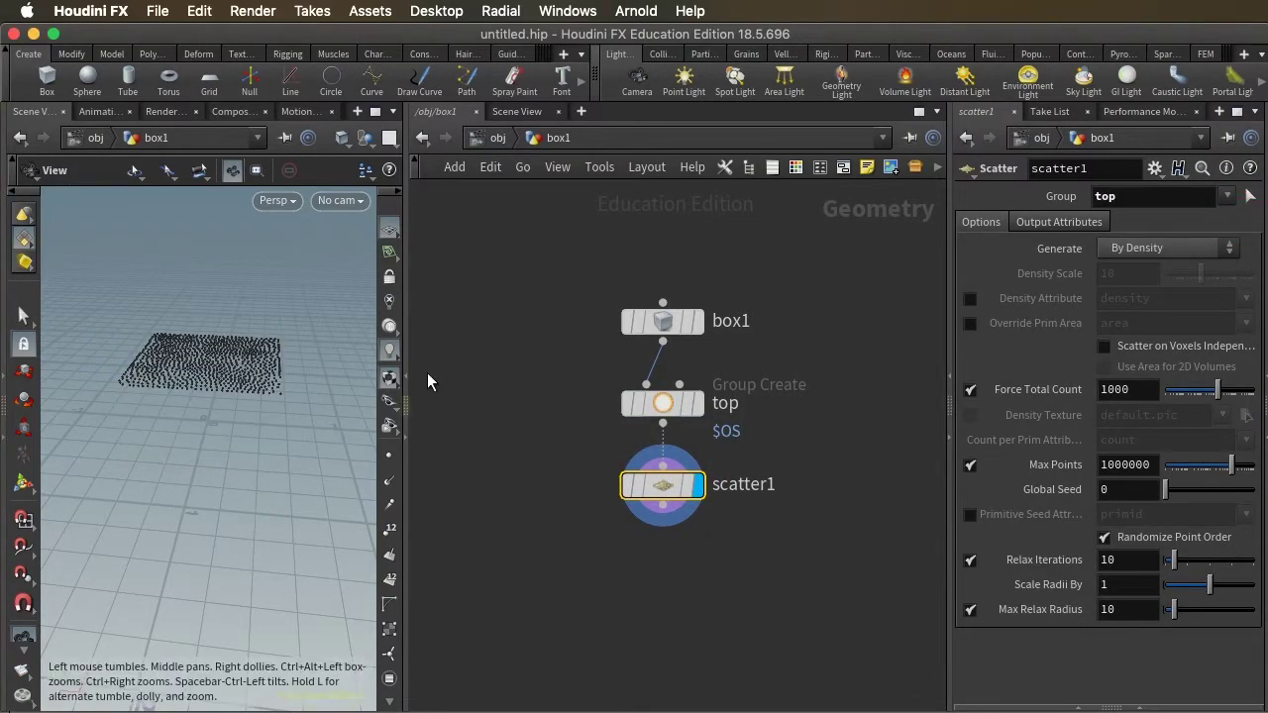
mouse_move(207, 409)
mouse_down()
mouse_move(218, 425)
mouse_move(212, 396)
mouse_move(209, 419)
mouse_up()
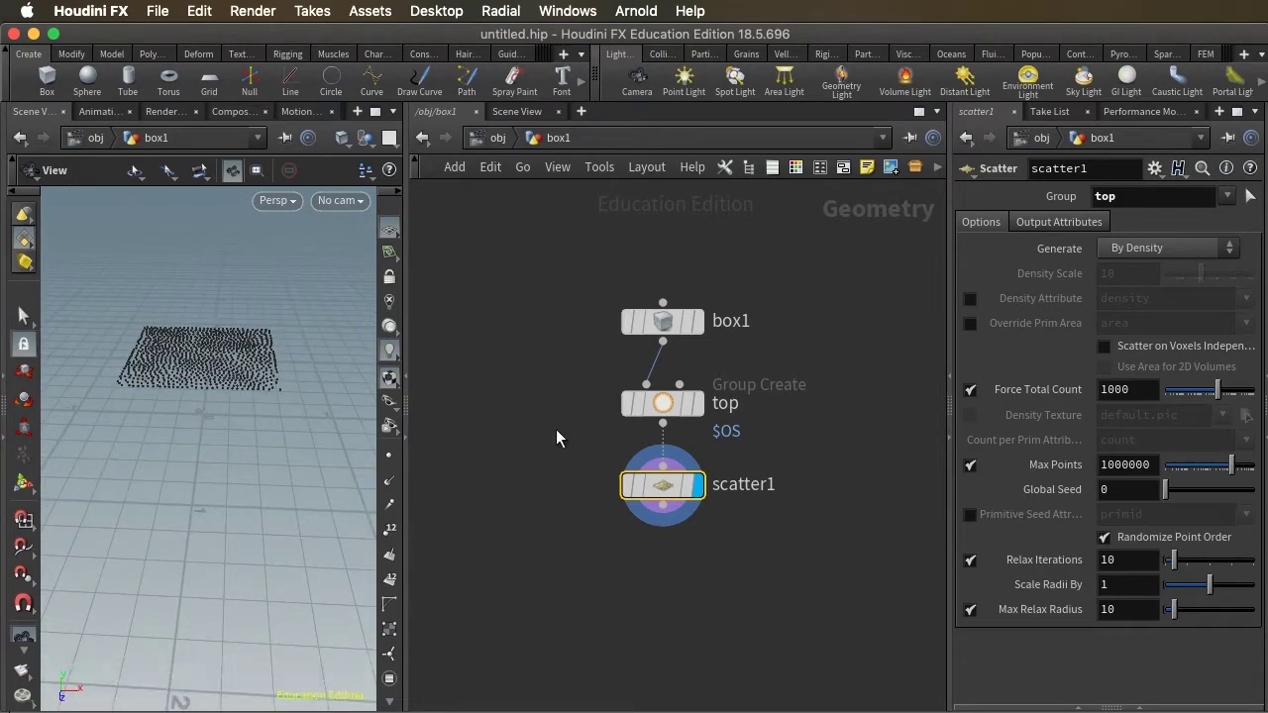
mouse_move(699, 410)
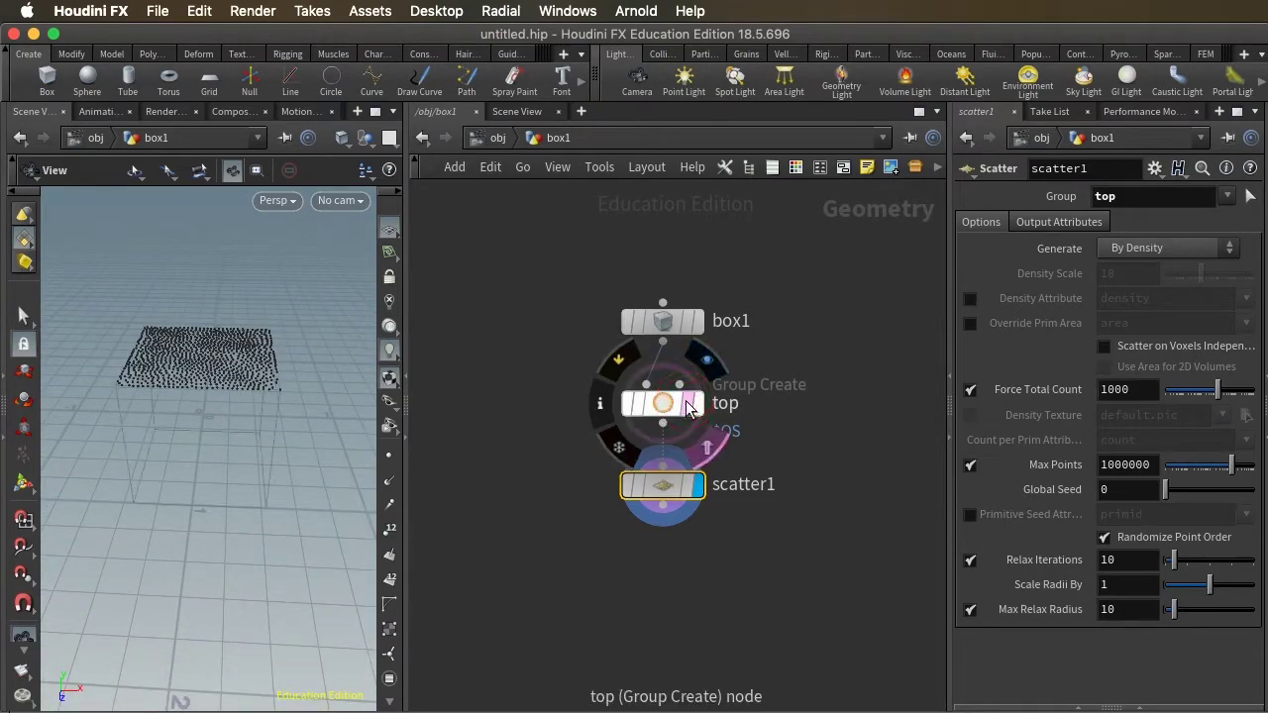
click(689, 406)
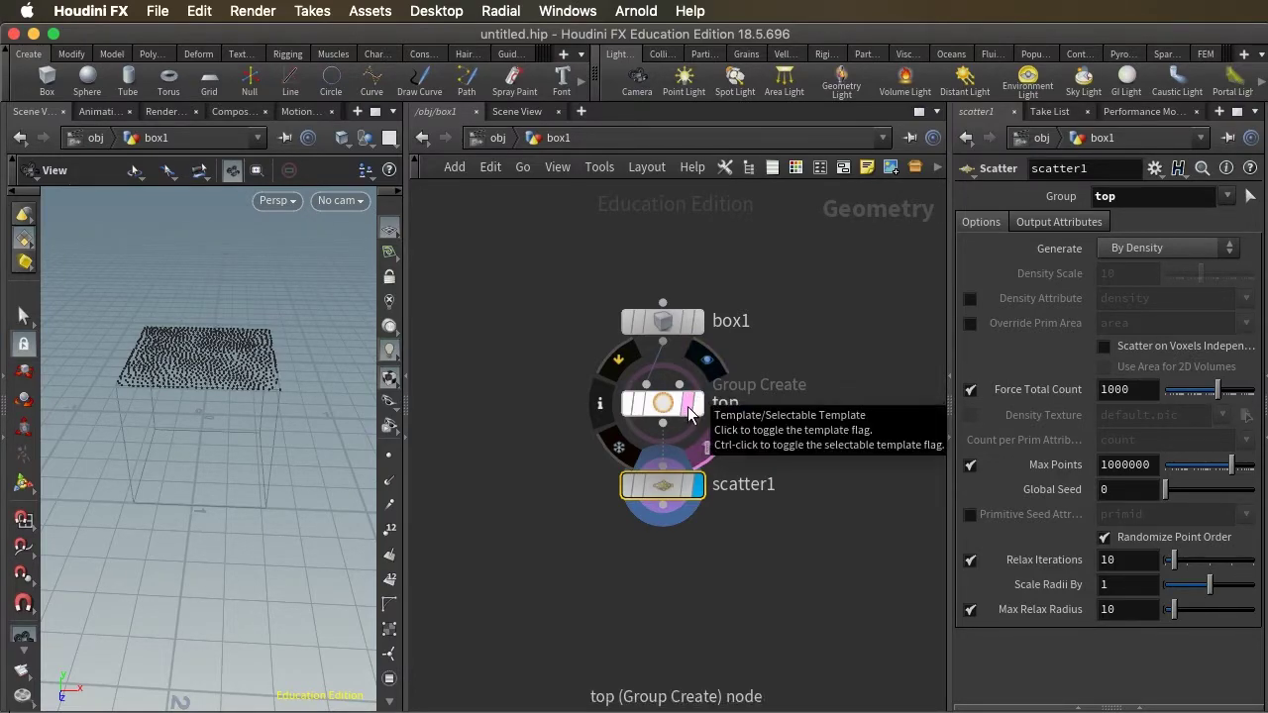
mouse_move(210, 451)
mouse_down()
mouse_move(208, 433)
mouse_move(198, 439)
mouse_move(211, 447)
mouse_up()
click(687, 403)
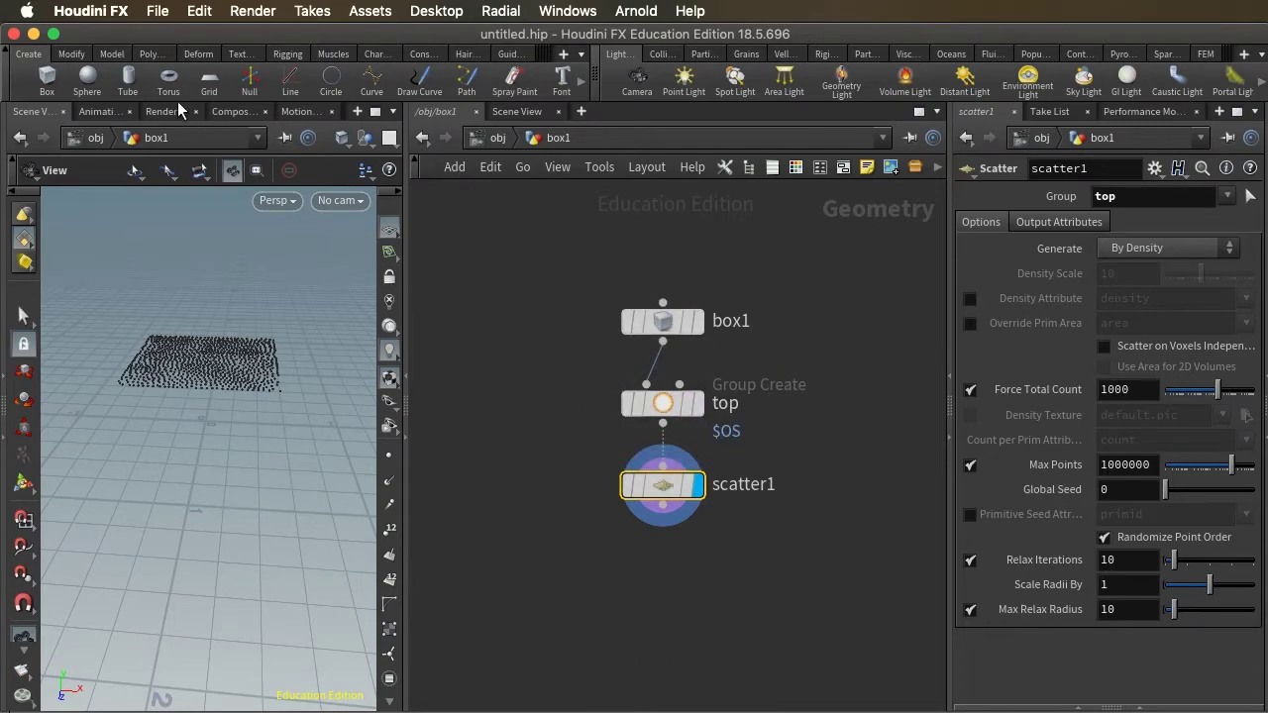
- Feed a new sphere1 into top instead of box1 and set the spread angle to 65
key(Tab)
text(sphere)
key(Return)
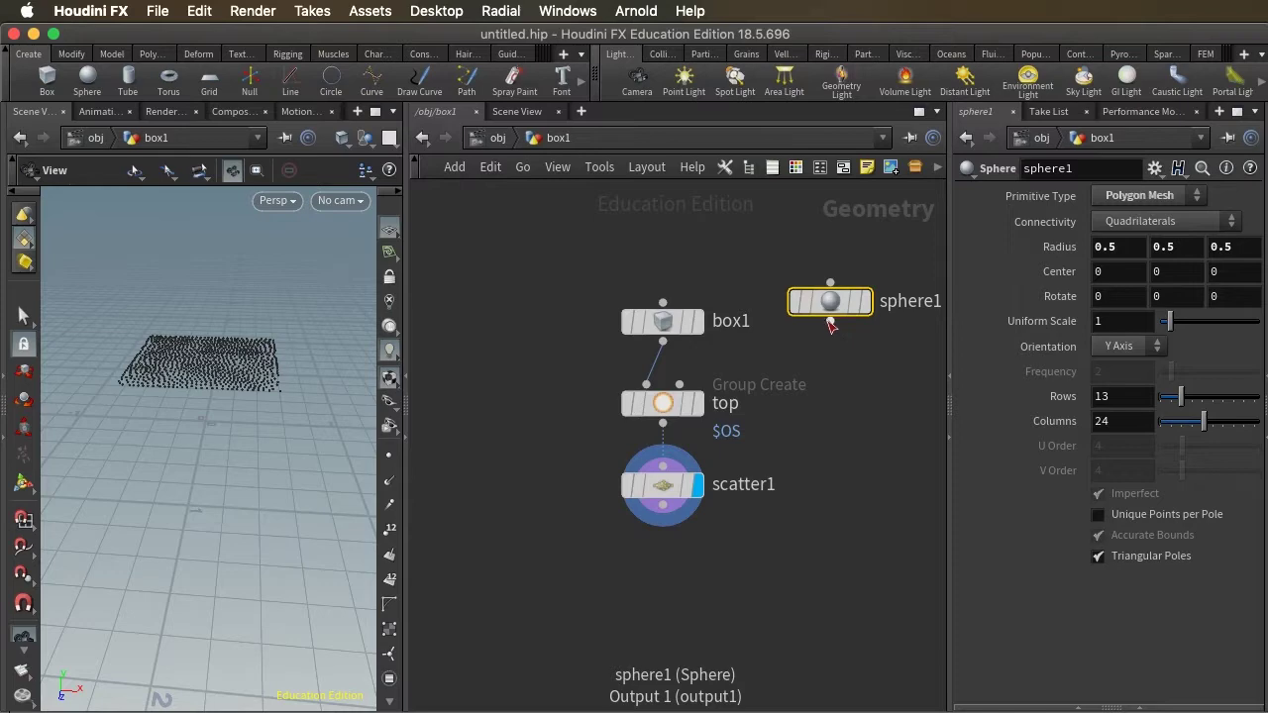
drag(831, 322, 639, 389)
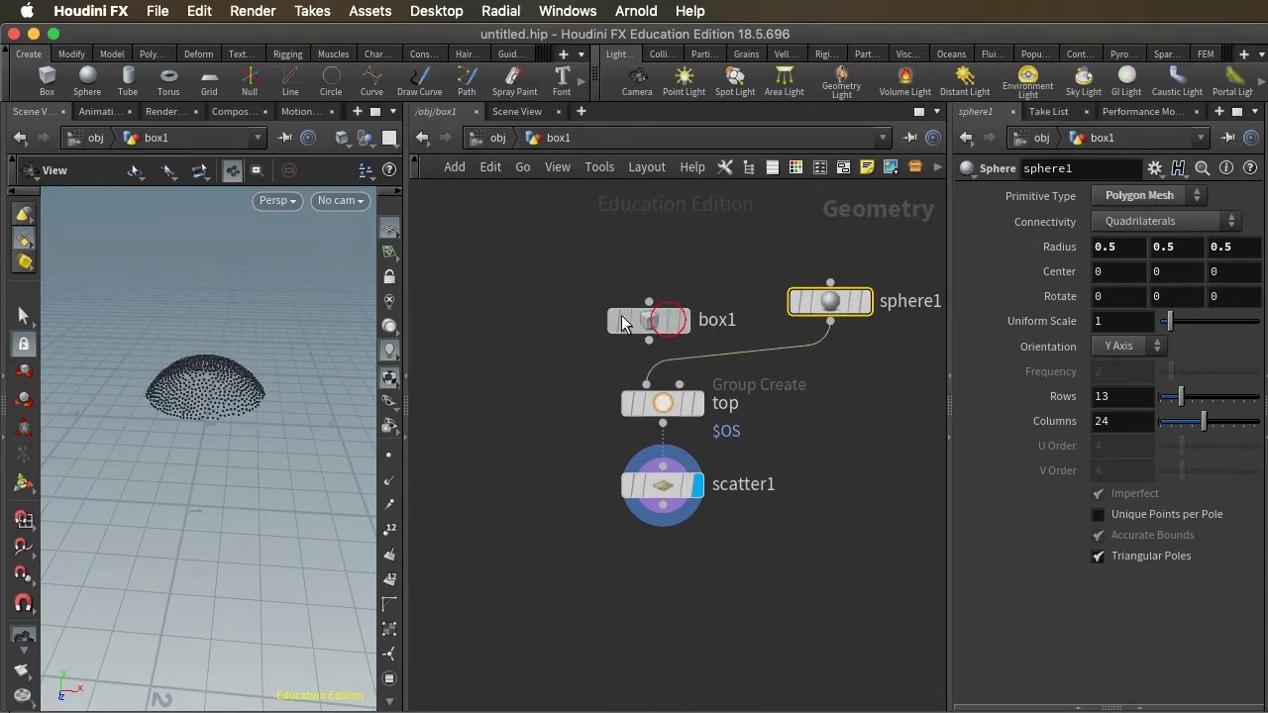
drag(663, 320, 504, 285)
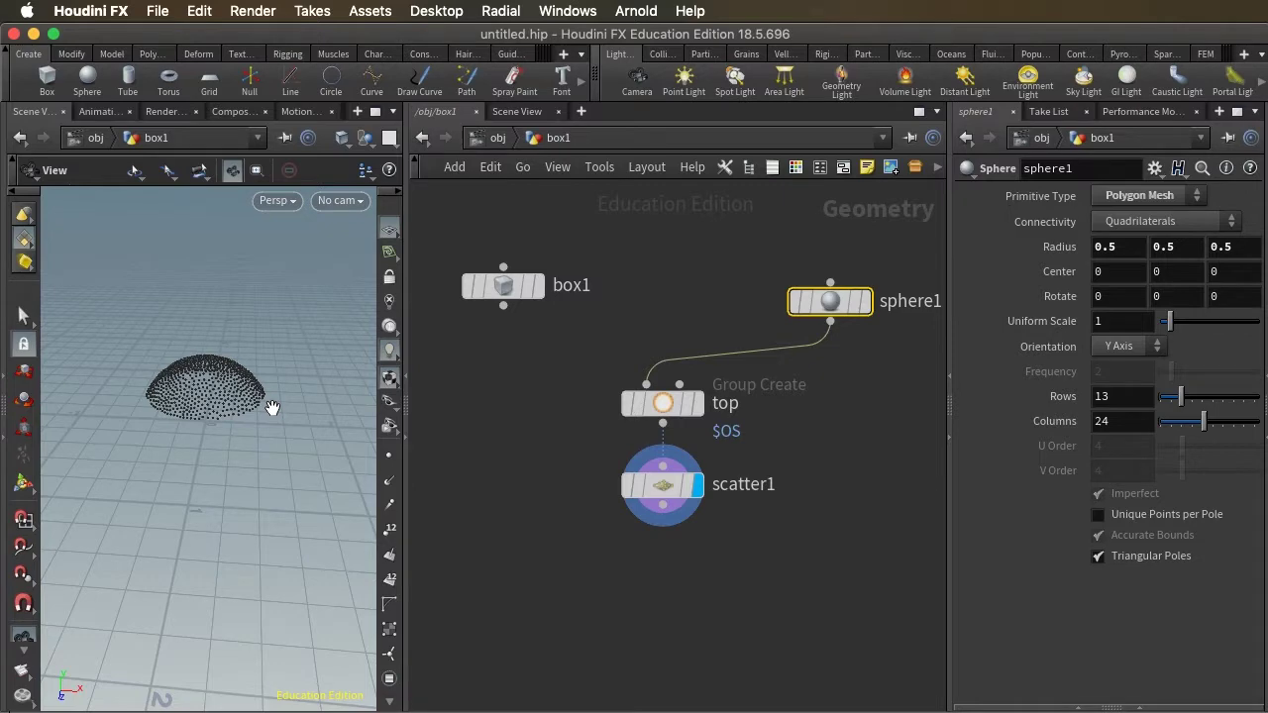
click(661, 414)
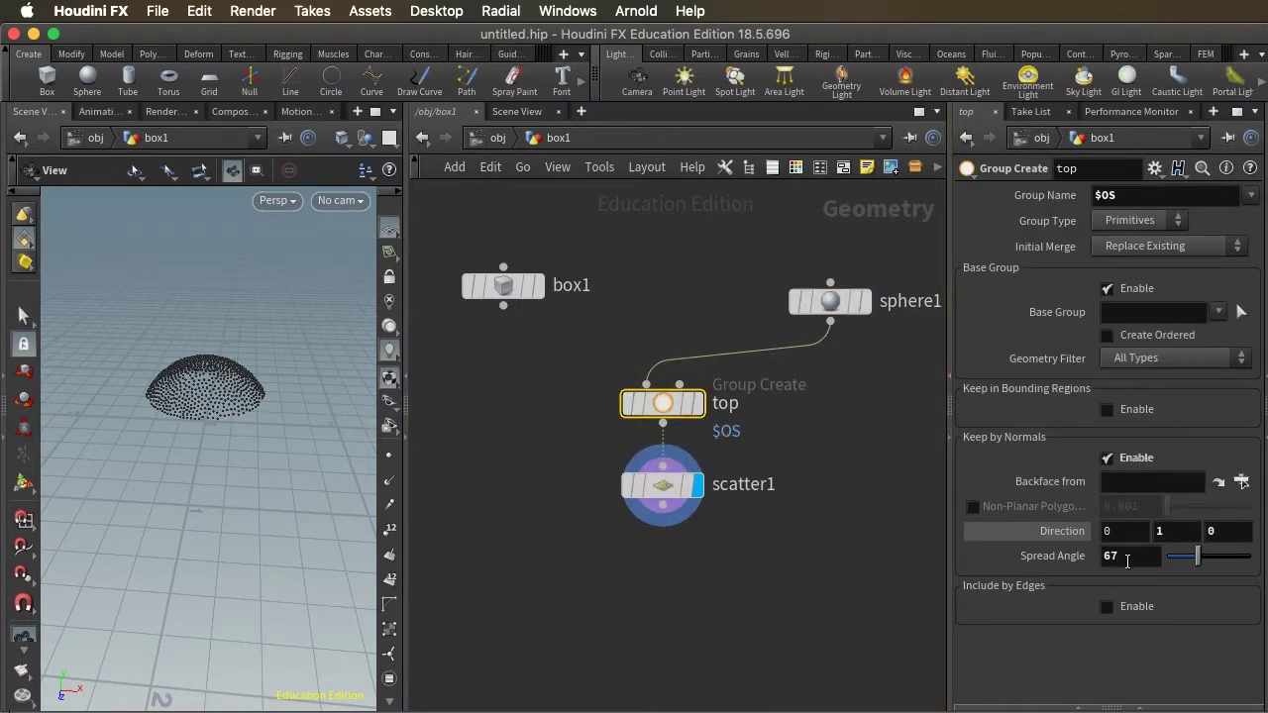
mouse_move(1199, 557)
mouse_down()
mouse_move(1182, 560)
mouse_move(1199, 560)
mouse_up()
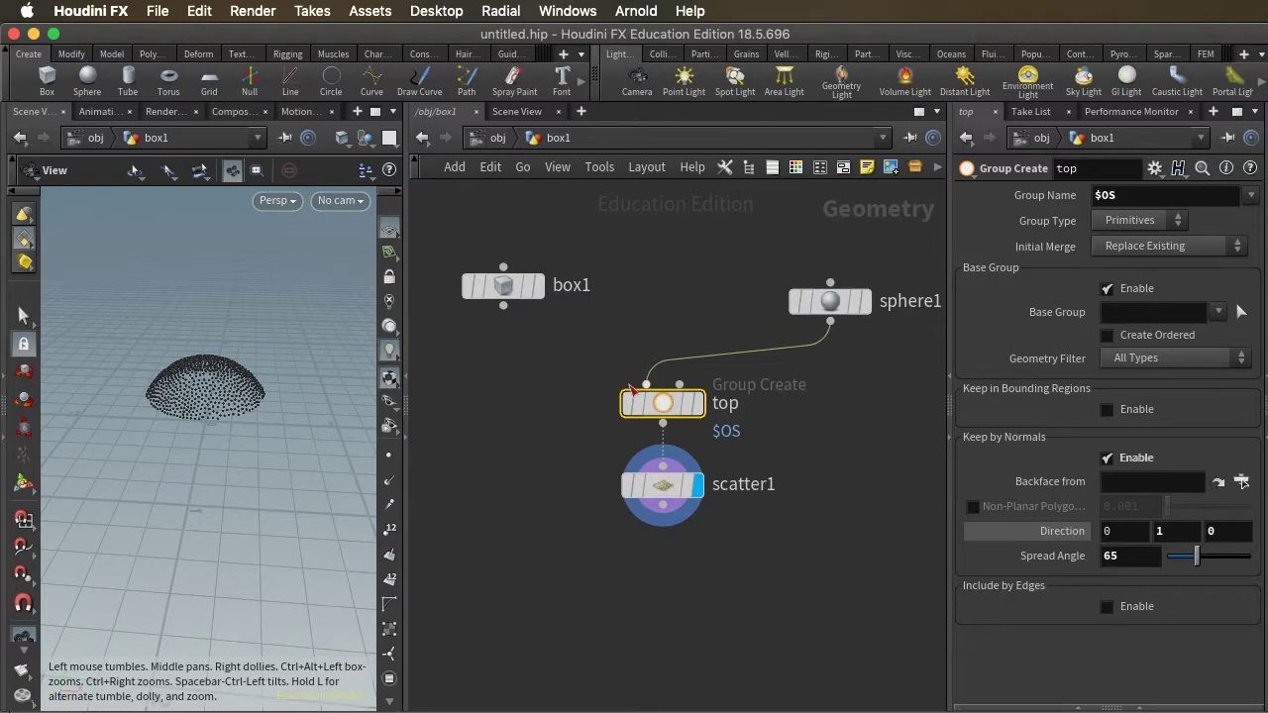
mouse_move(662, 406)
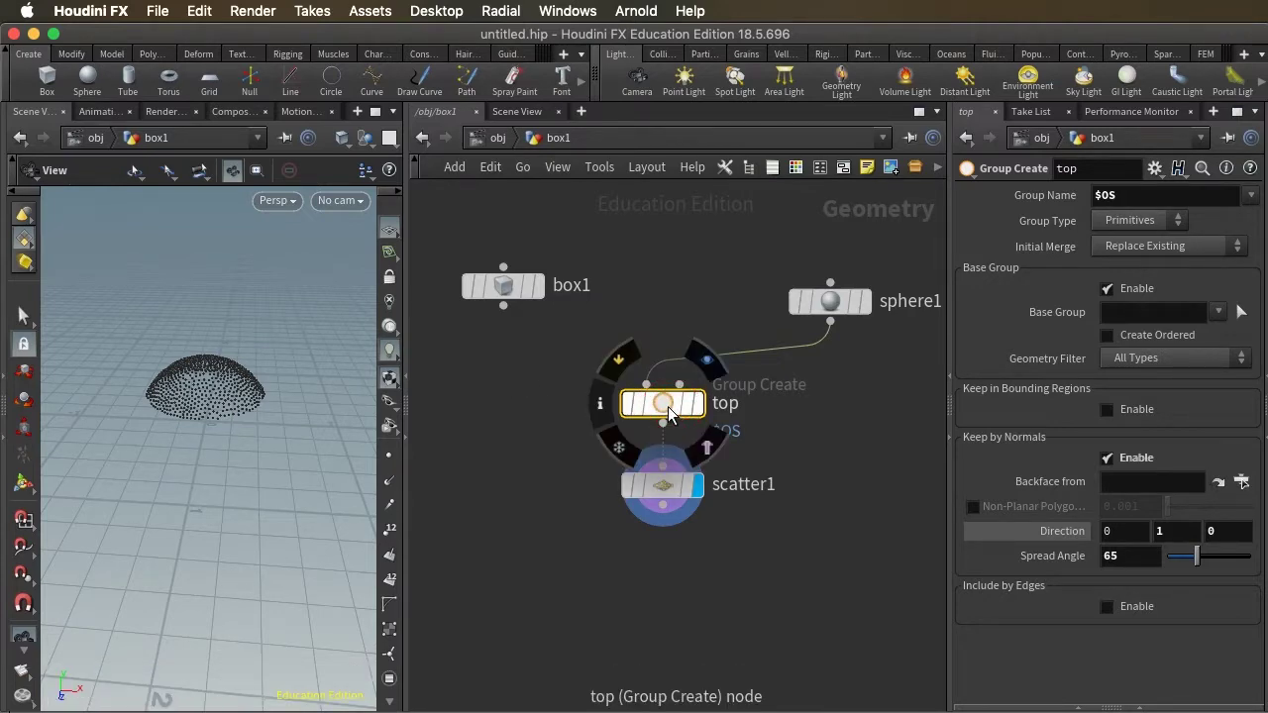
- Switch top from Keep by Normals to Keep in Bounding Regions, centred at Y .75
click(1108, 457)
click(1107, 409)
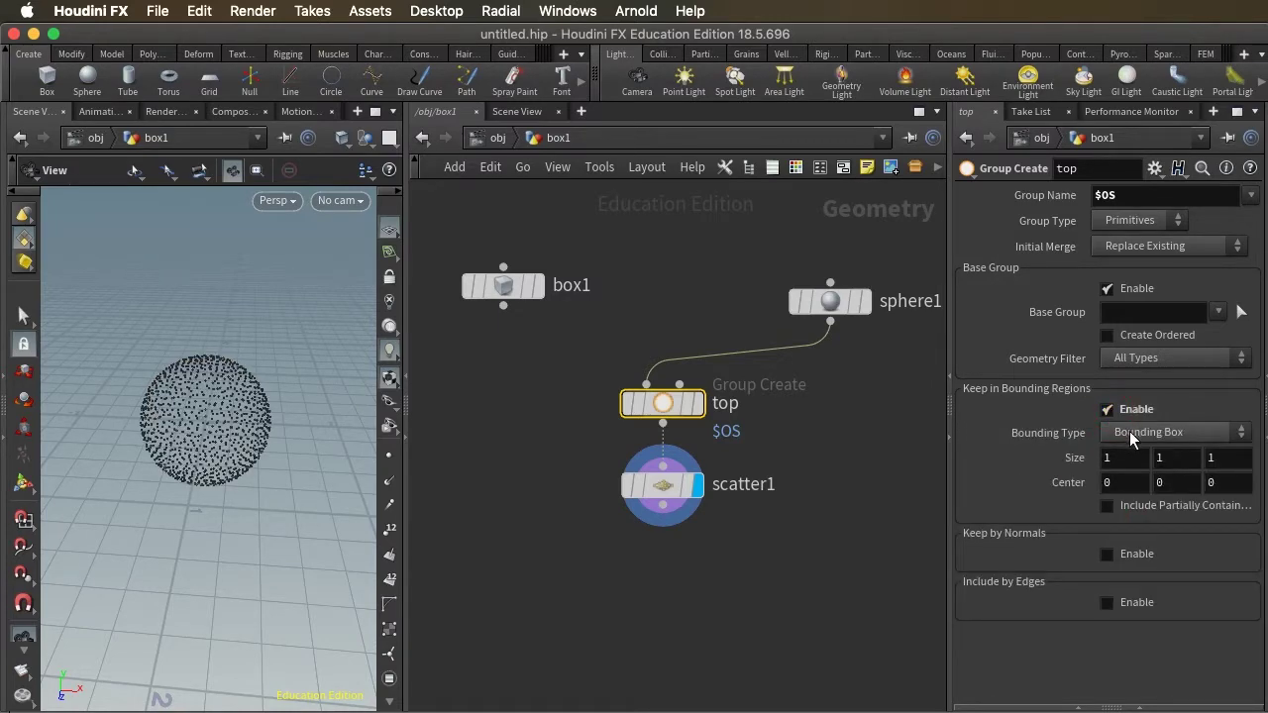
click(1169, 483)
text(1)
key(Return)
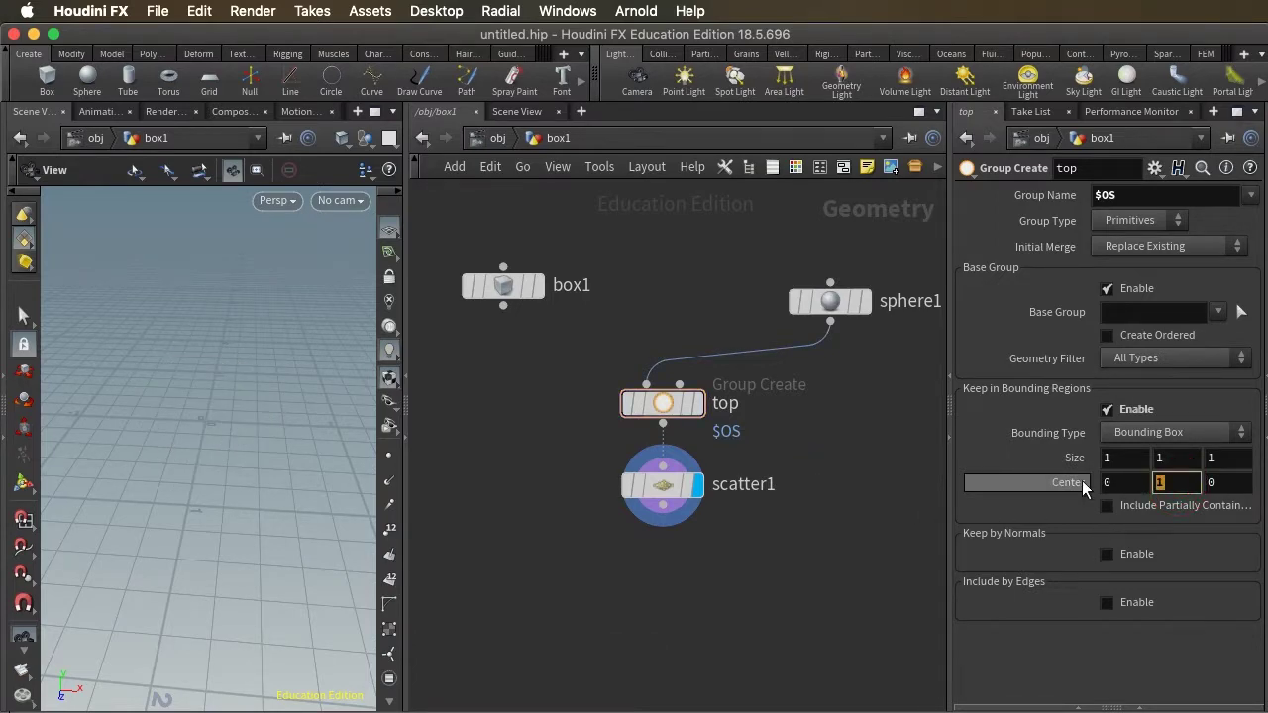
key(Return)
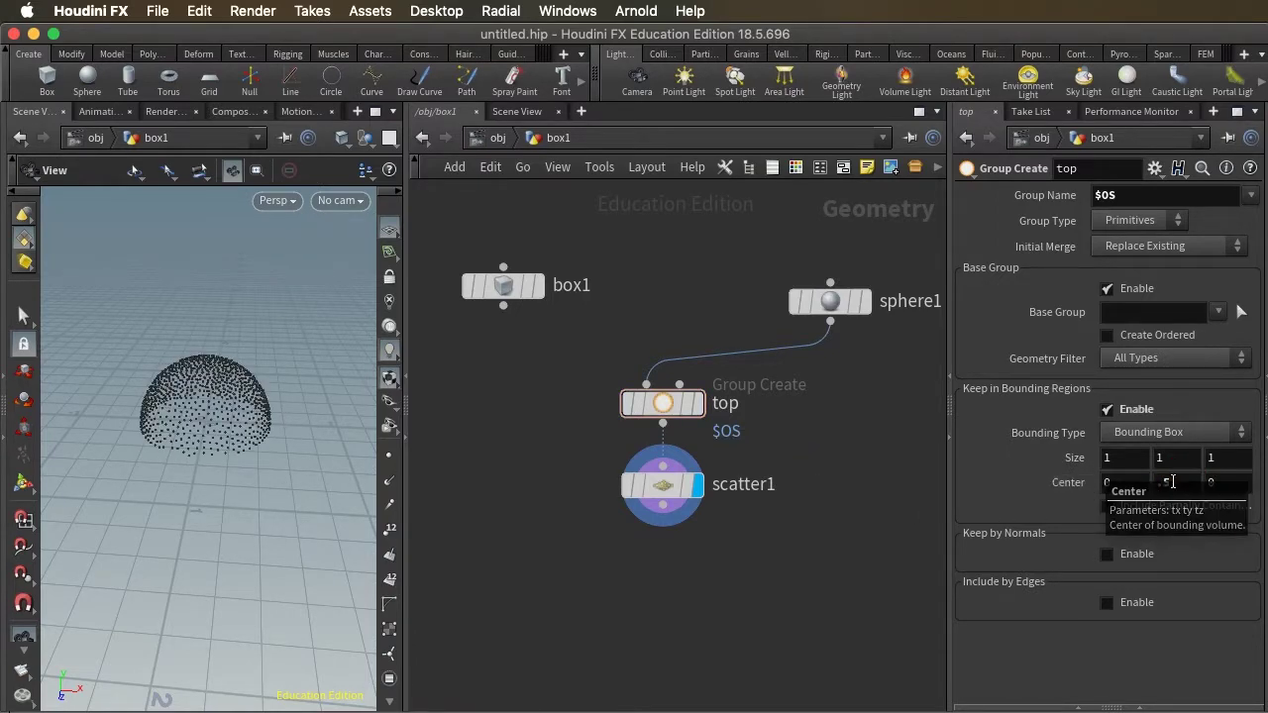
click(1167, 483)
text(7)
key(Return)
drag(203, 441, 183, 395)
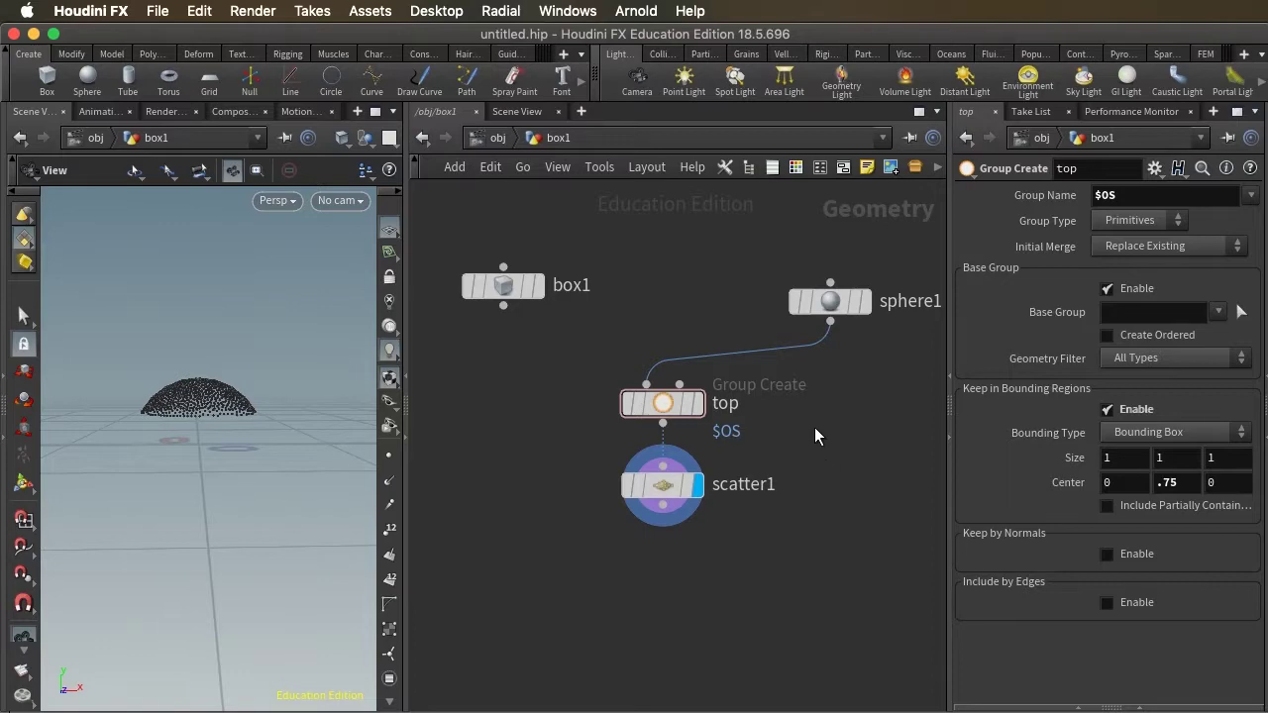
drag(840, 319, 729, 329)
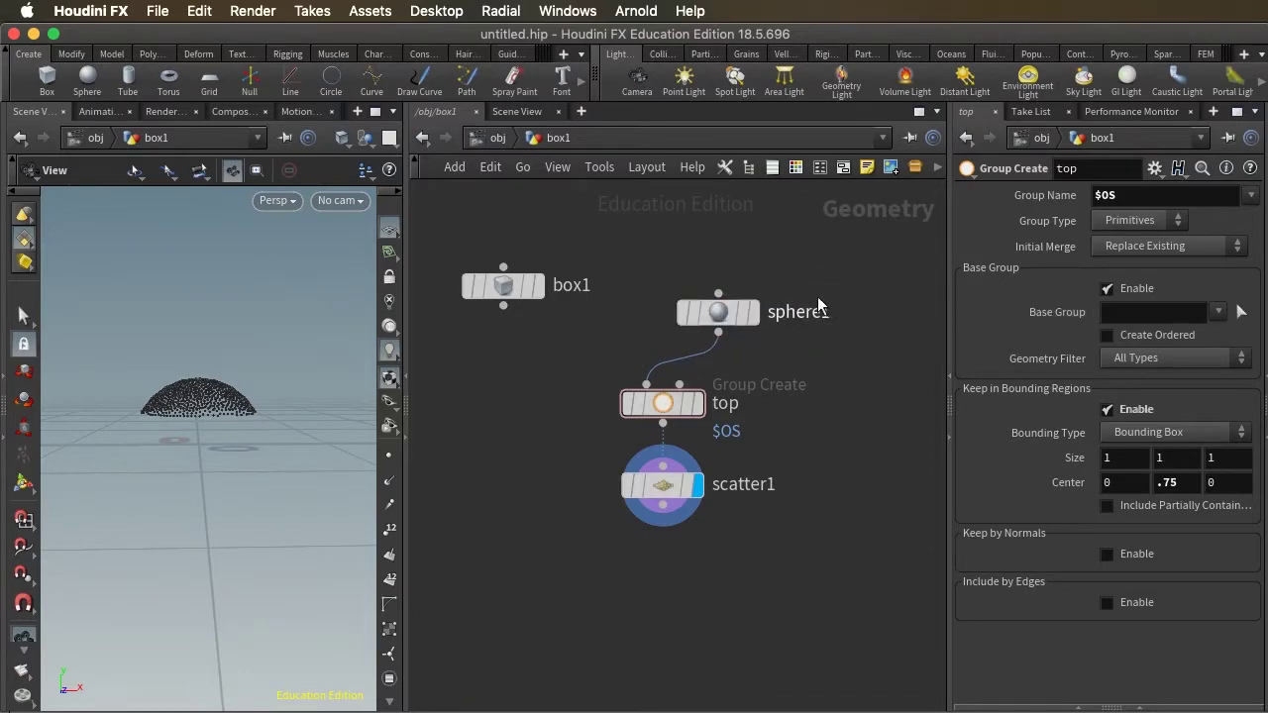
- Try sphere sizes, then set the template and display flags on top
click(712, 323)
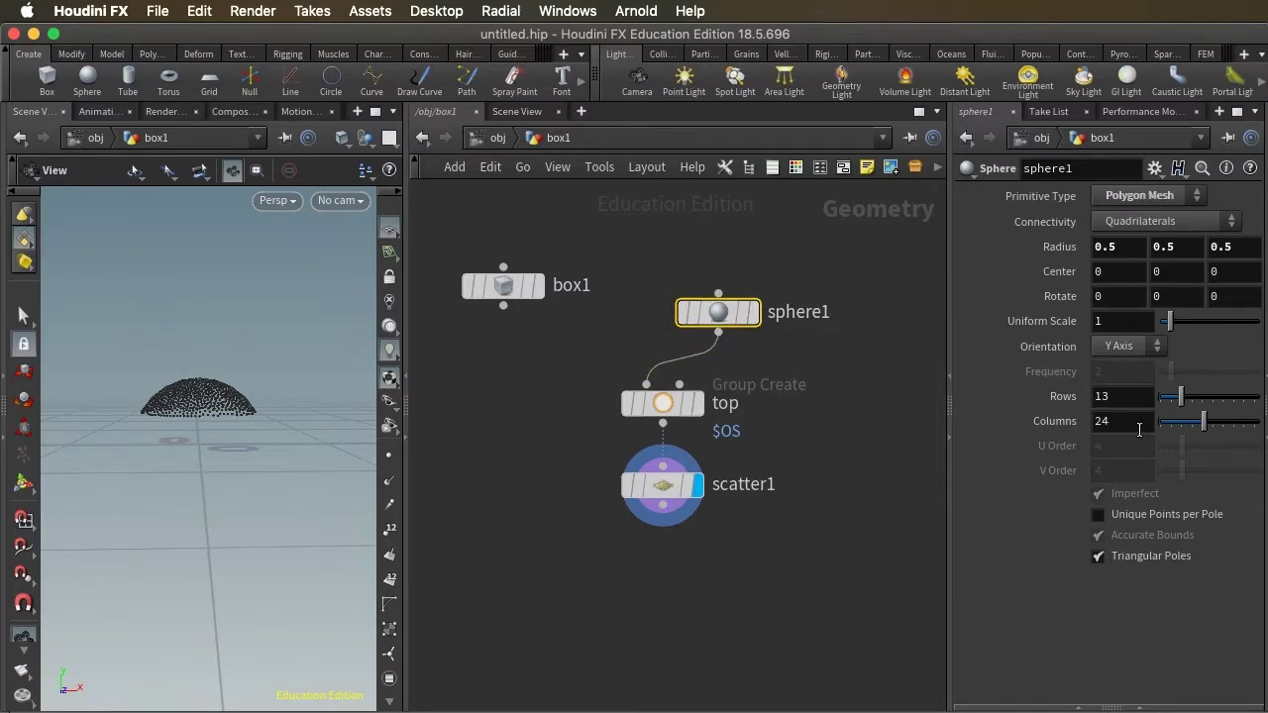
mouse_move(1171, 330)
mouse_down()
mouse_move(1187, 330)
mouse_move(1174, 327)
mouse_up()
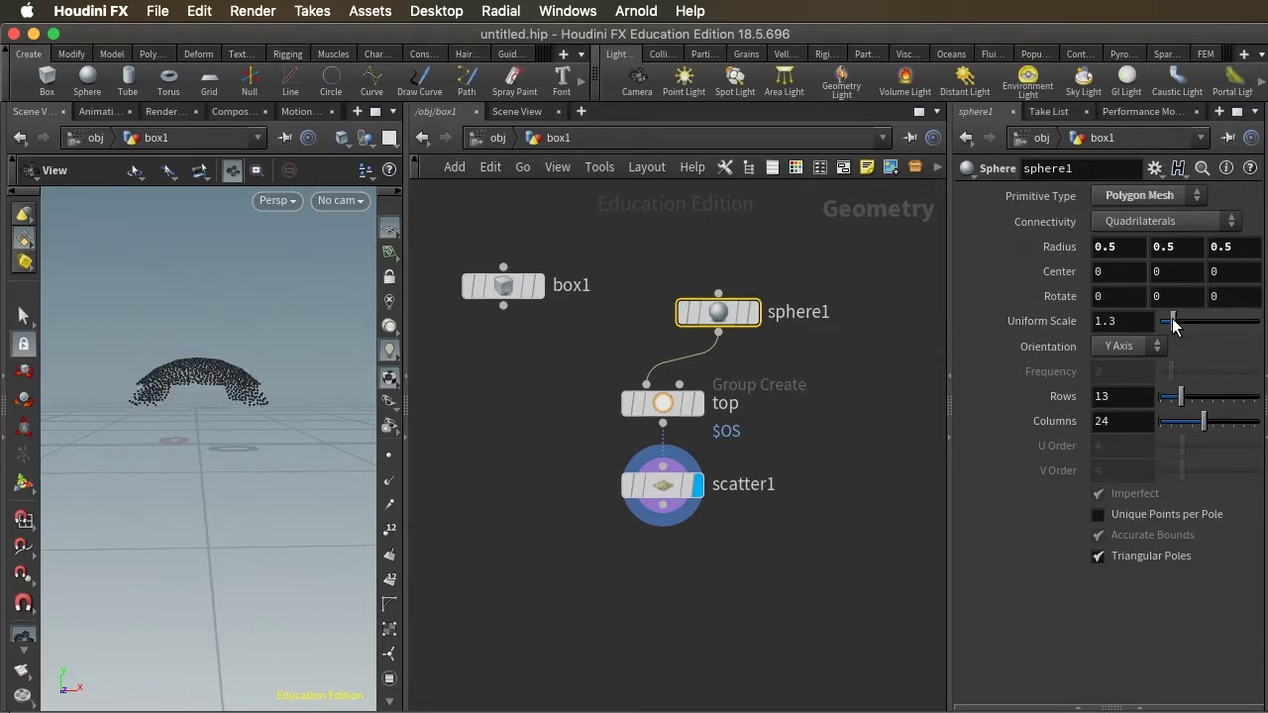
click(696, 405)
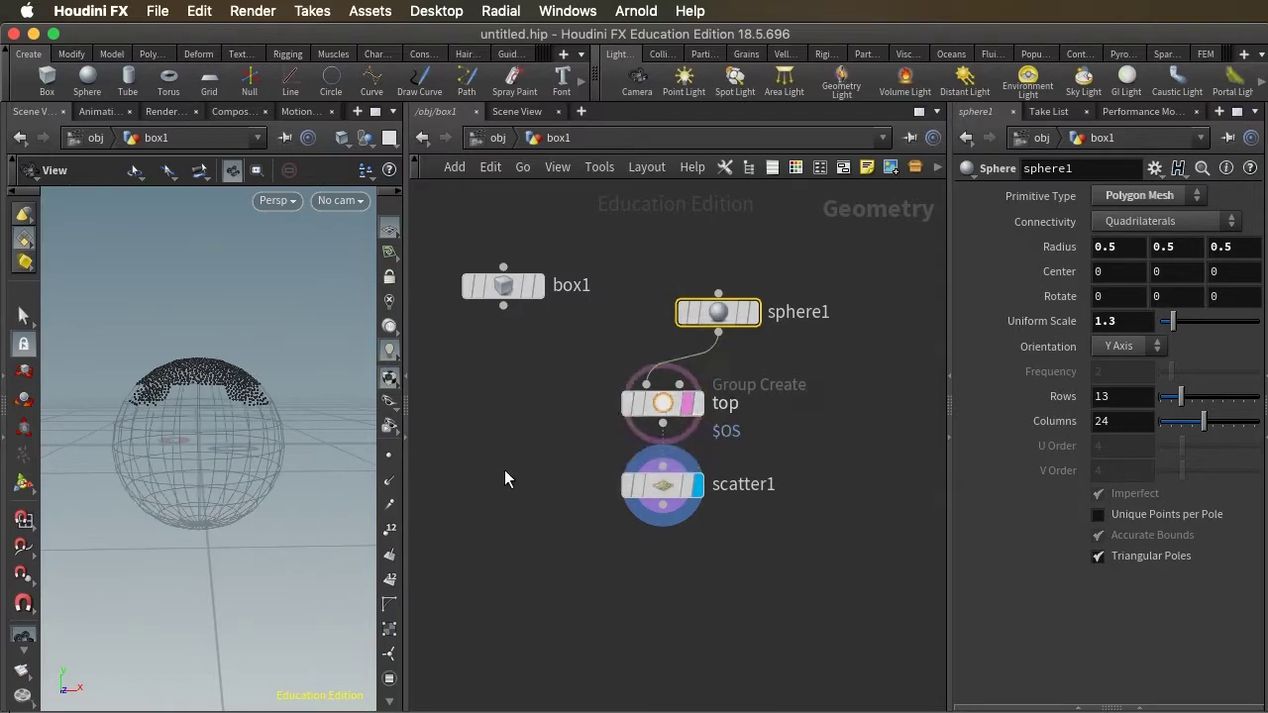
click(700, 406)
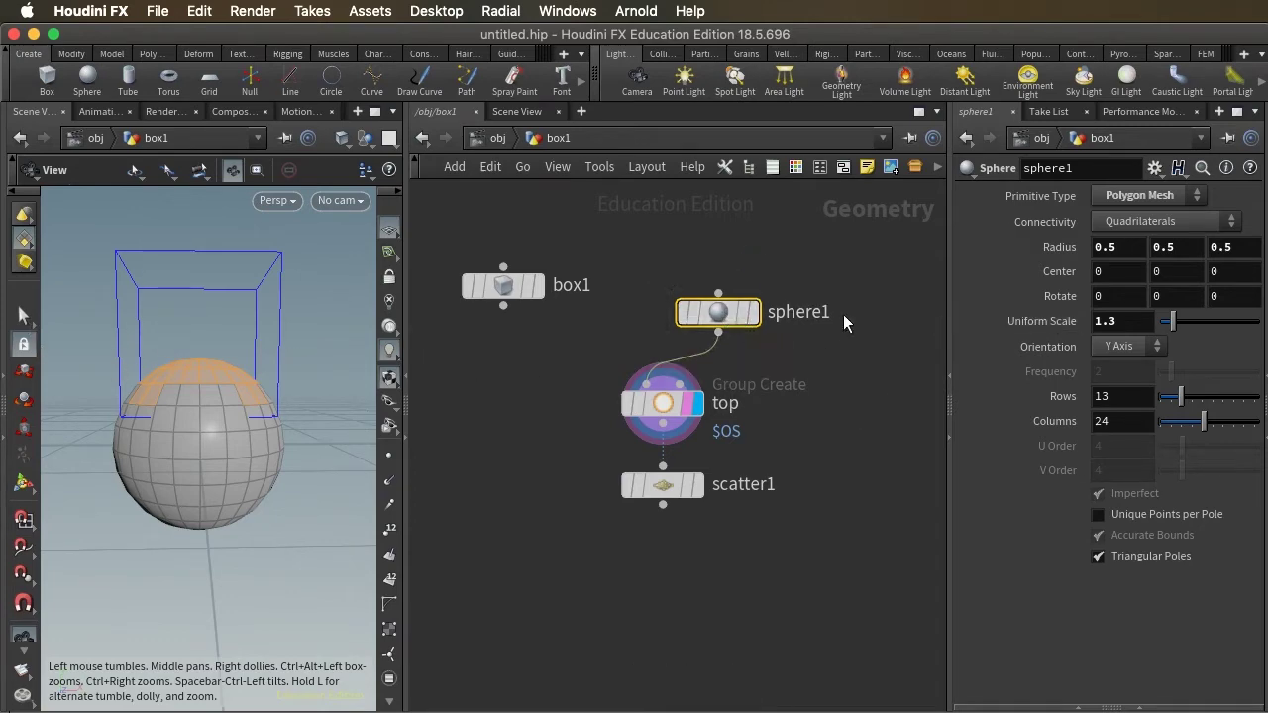
- Give sphere1 uniform scale 3.3 with 50 rows and 50 columns
mouse_move(1176, 322)
mouse_down()
mouse_move(1188, 323)
mouse_move(1170, 324)
mouse_up()
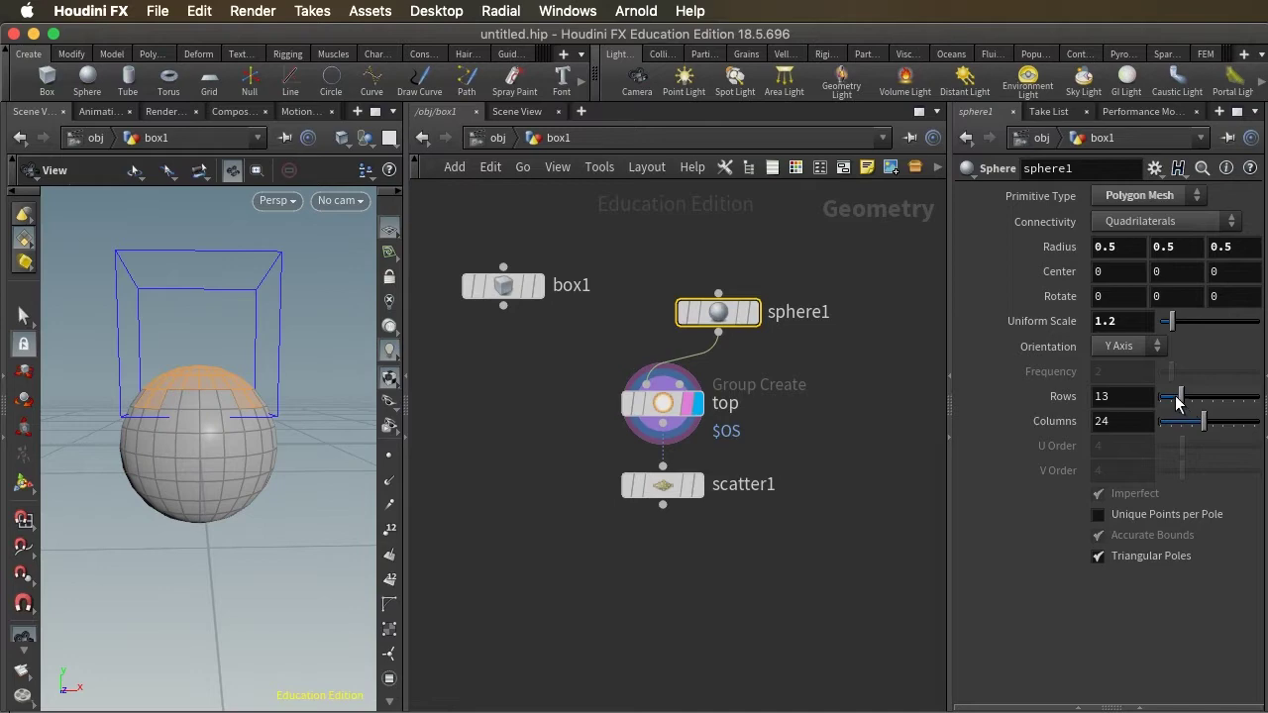
drag(1186, 396, 1261, 397)
drag(215, 466, 212, 499)
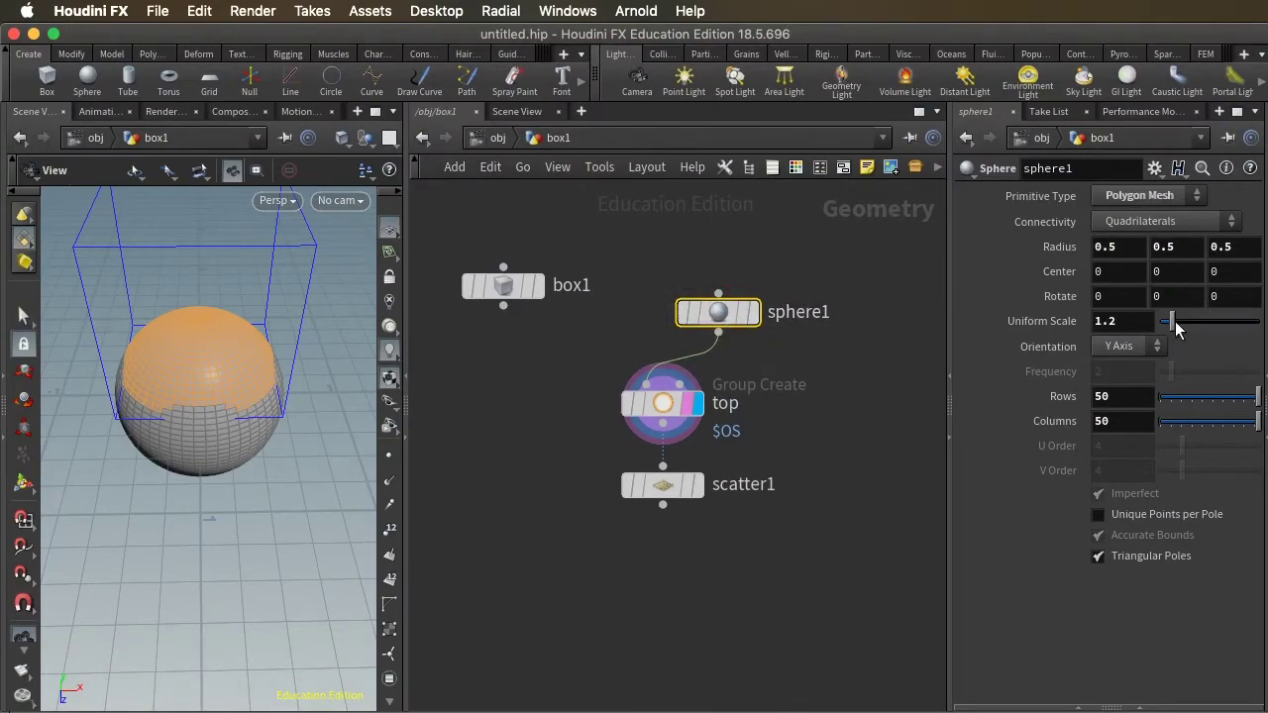
drag(1173, 324, 1181, 324)
drag(232, 360, 222, 396)
drag(1185, 324, 1194, 327)
scroll(202, 411, down, 5)
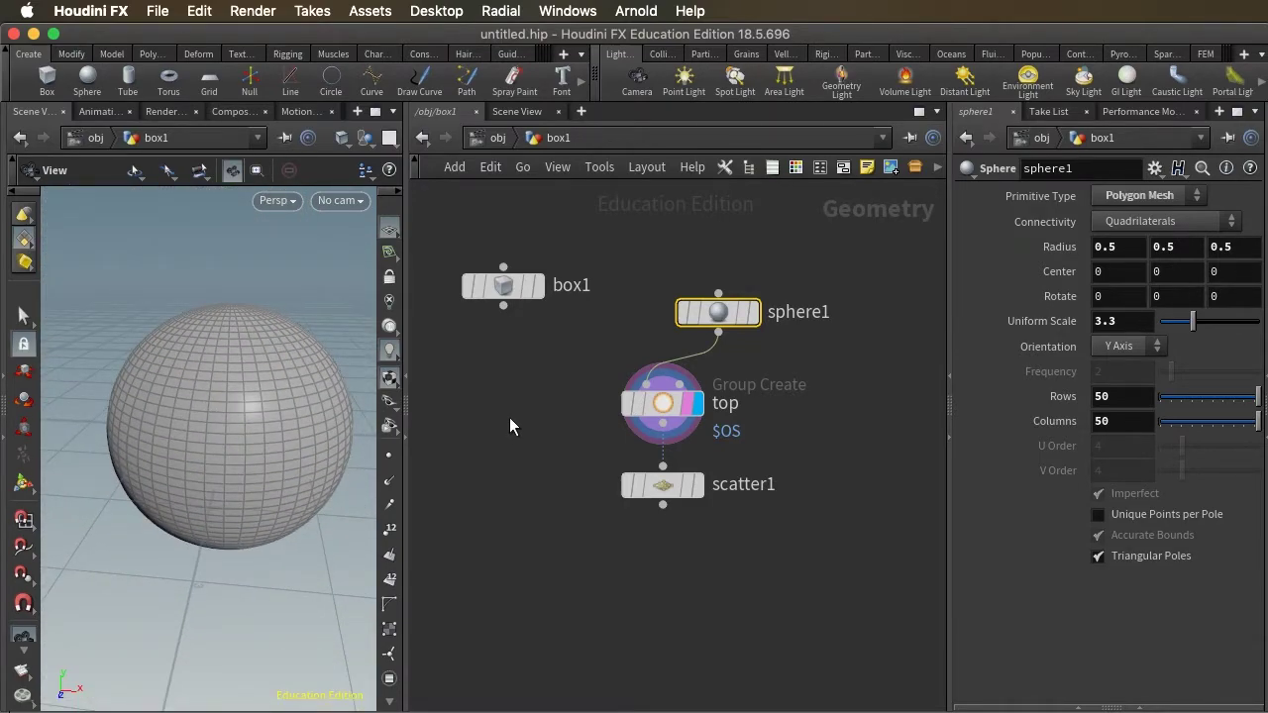
- In top, turn off Keep in Bounding Regions and Base Group, re-enable Keep by Normals, and shrink sphere1
mouse_move(697, 411)
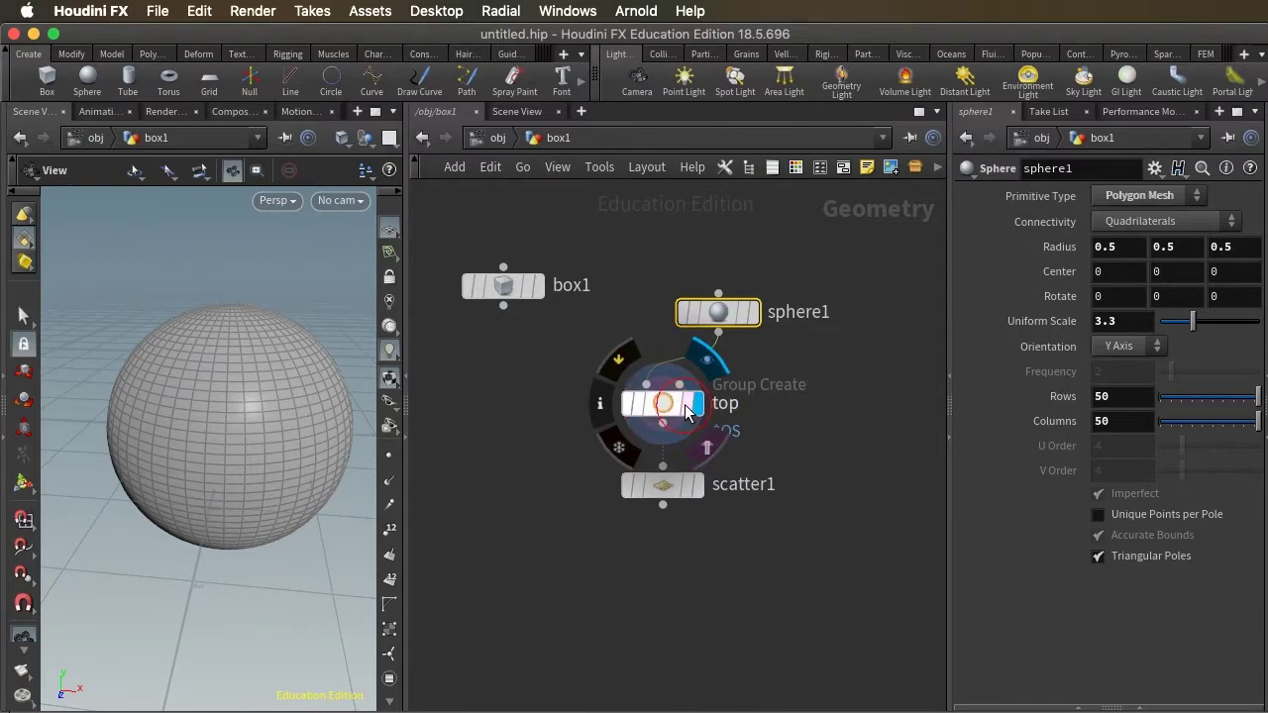
click(654, 411)
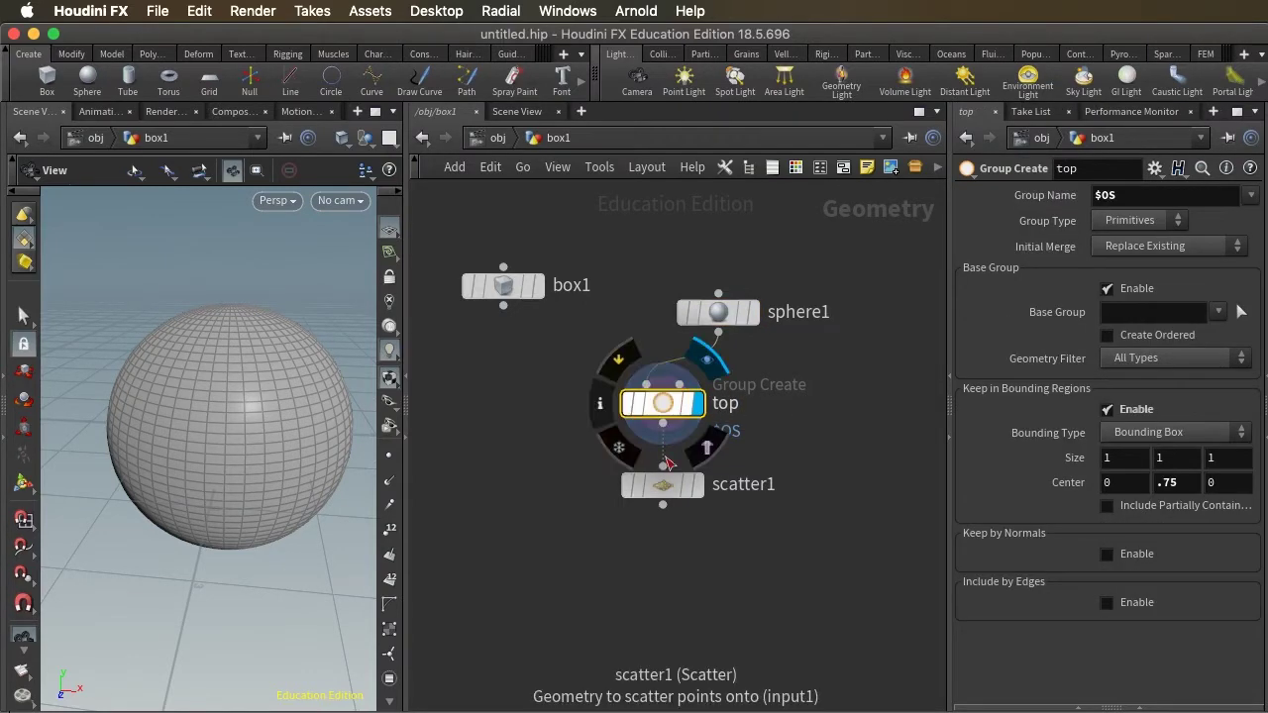
click(1106, 409)
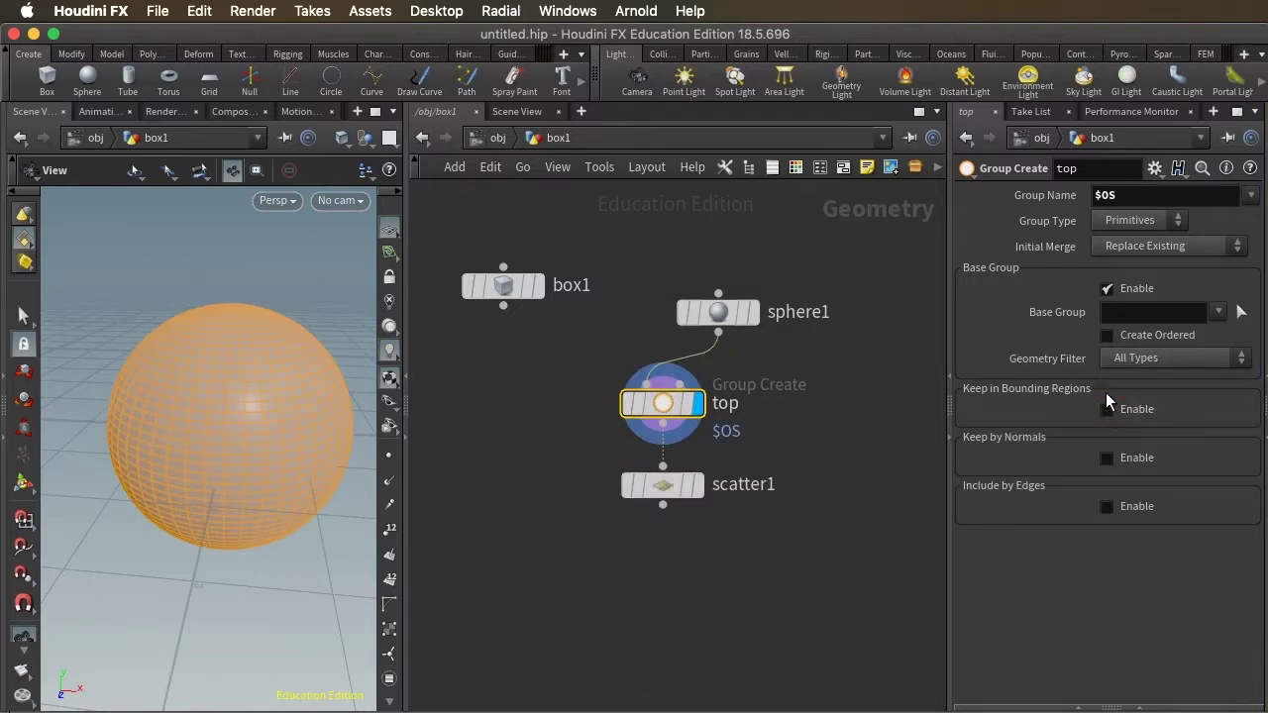
click(1106, 289)
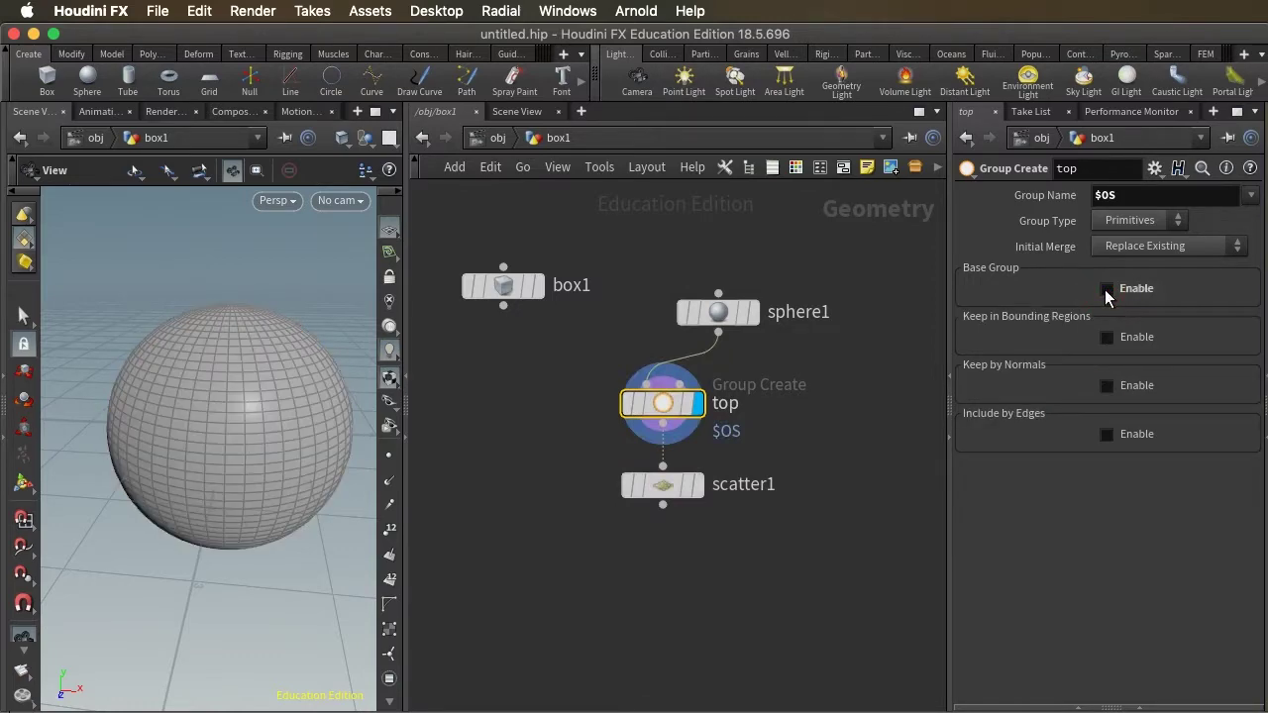
click(1107, 386)
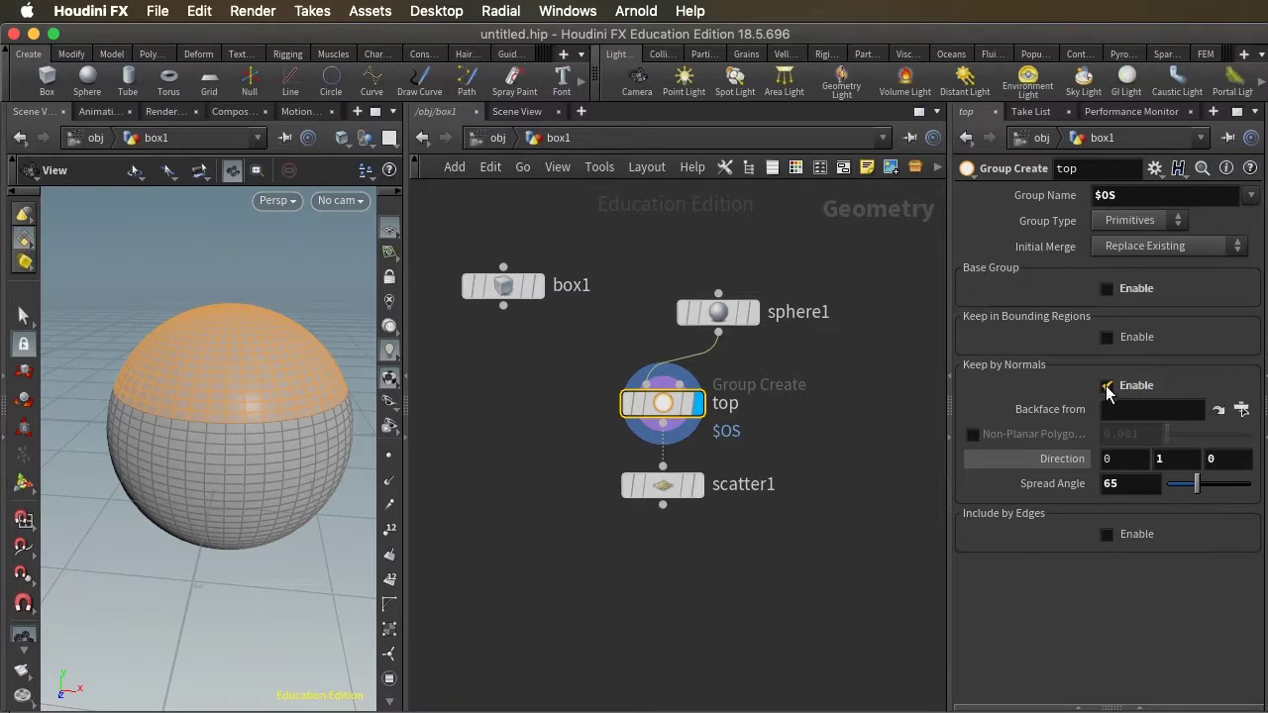
drag(221, 396, 225, 412)
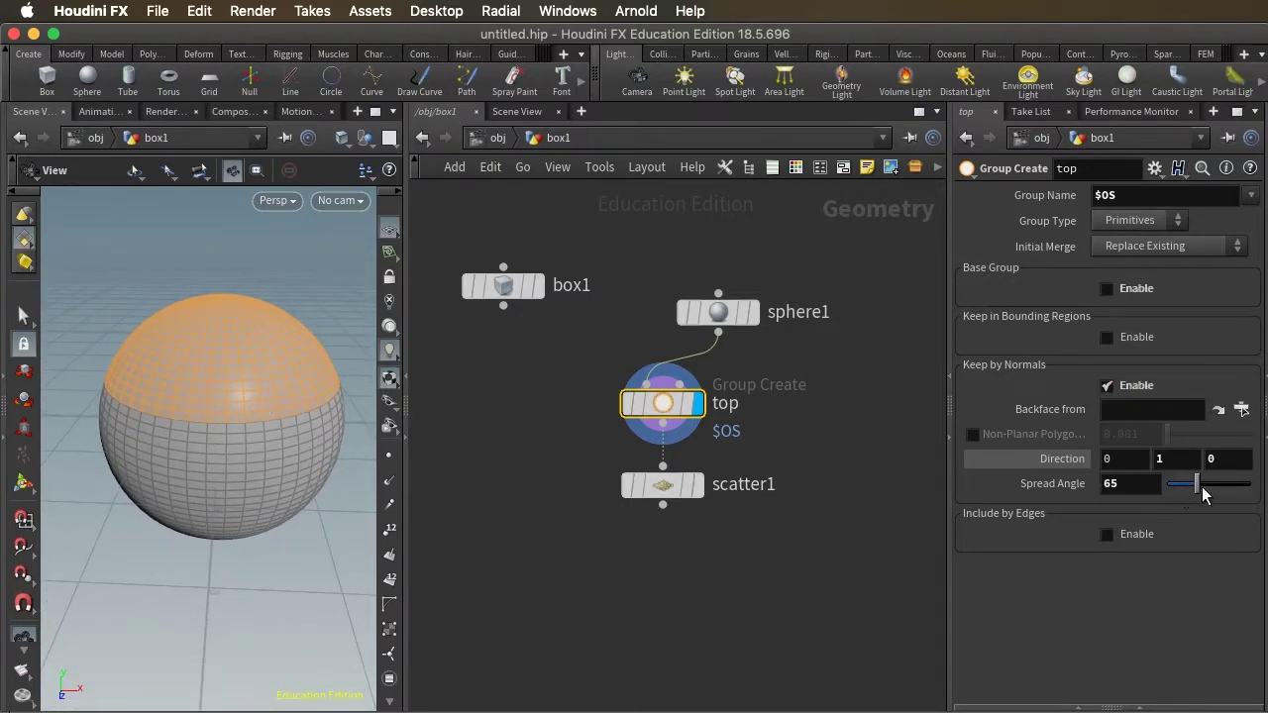
click(715, 311)
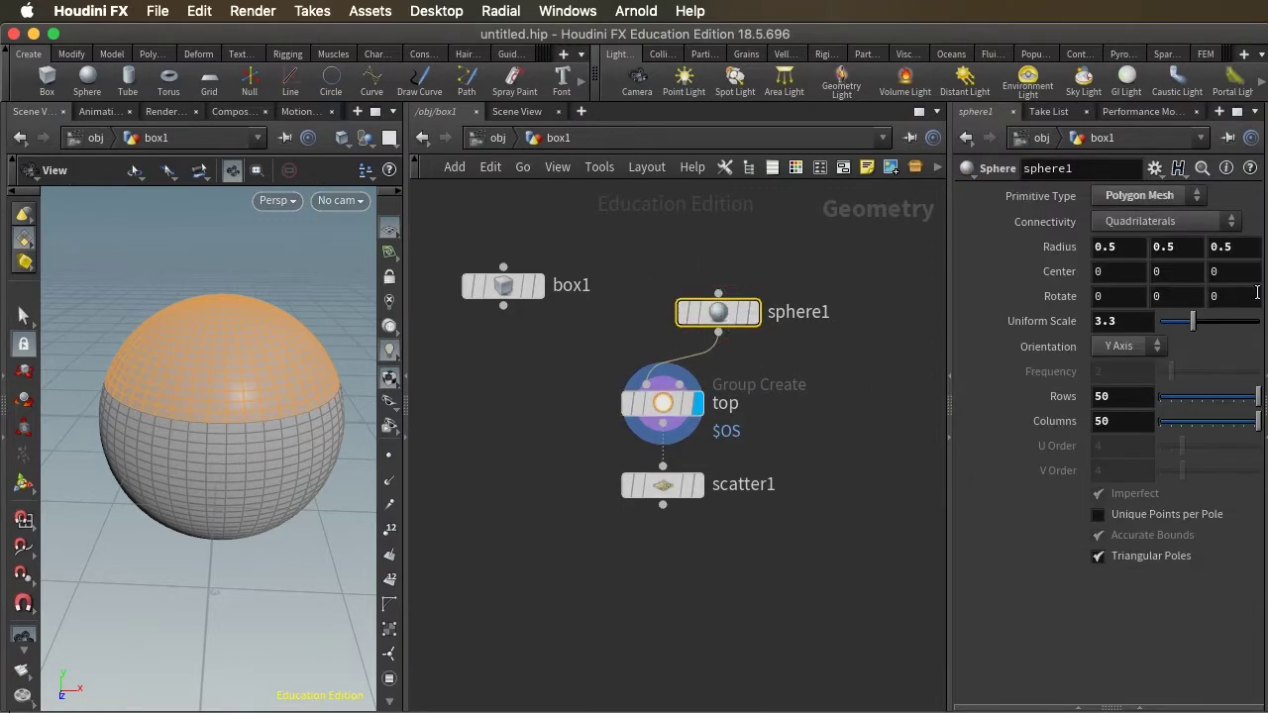
drag(1196, 327, 1175, 329)
- Wire box1 into top, display scatter1, and lower Force Total Count to 20
drag(503, 307, 645, 369)
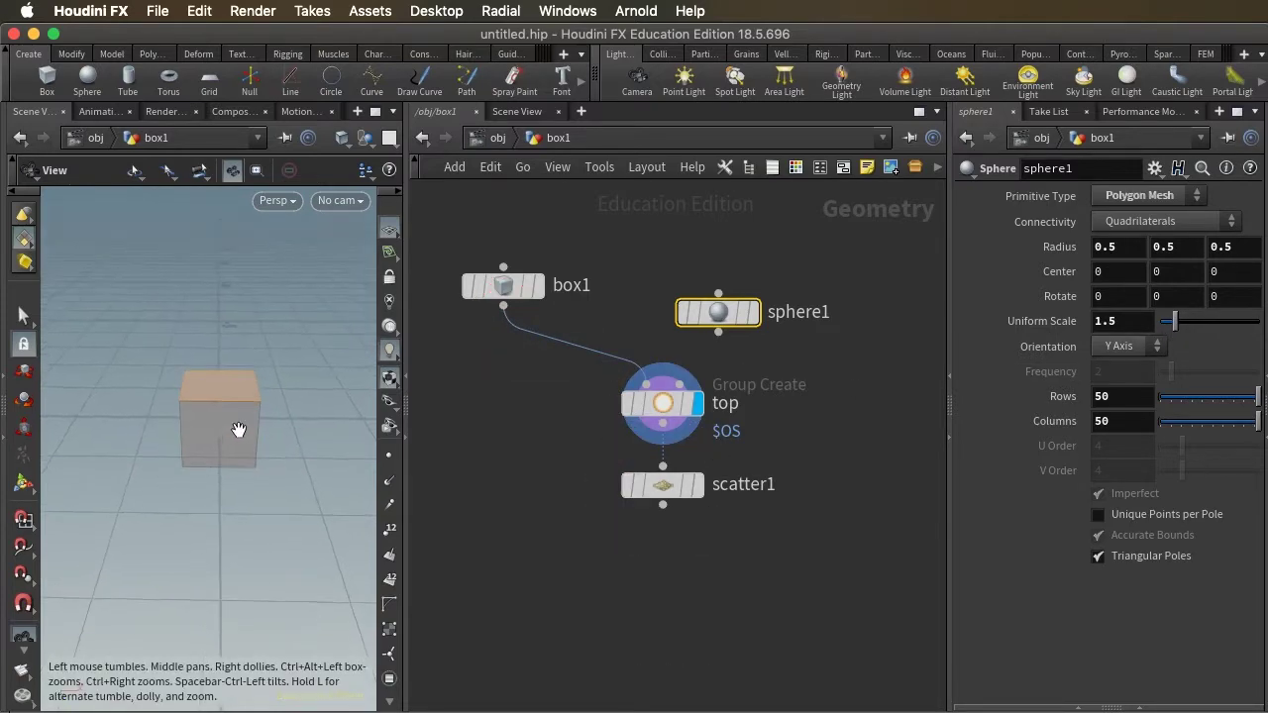
scroll(235, 438, up, 3)
click(700, 485)
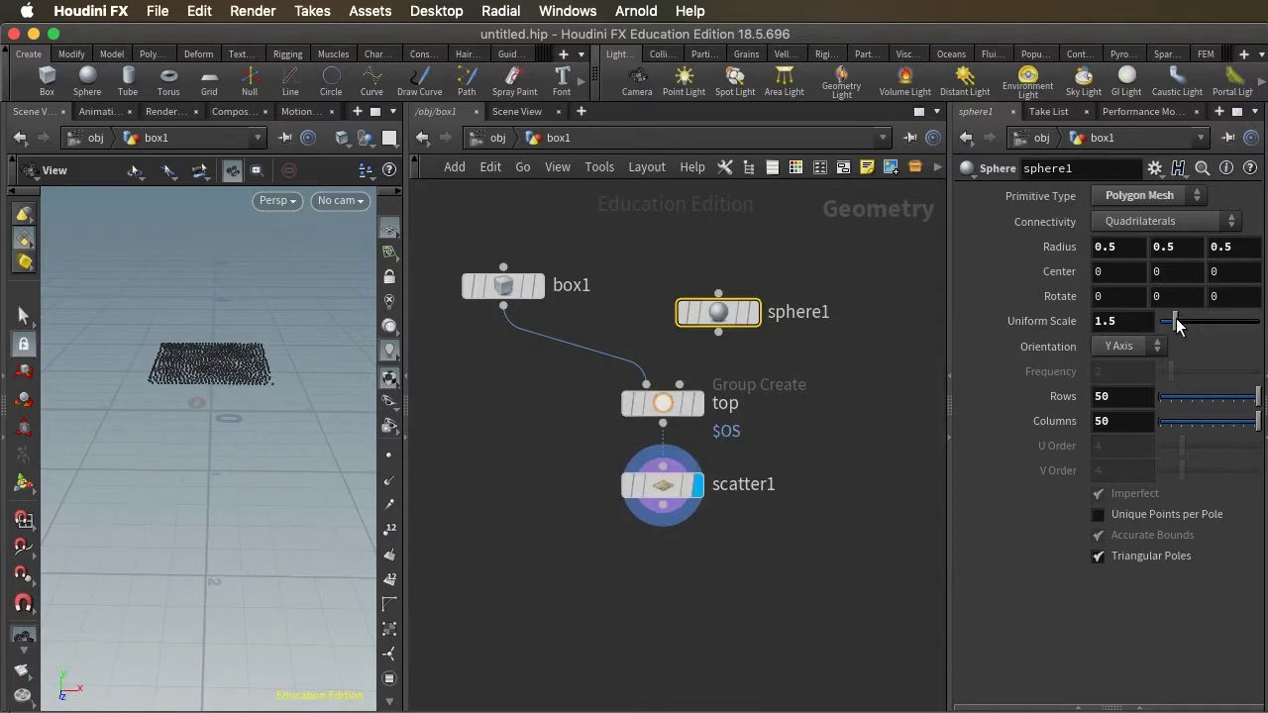
click(662, 486)
drag(1209, 390, 1194, 394)
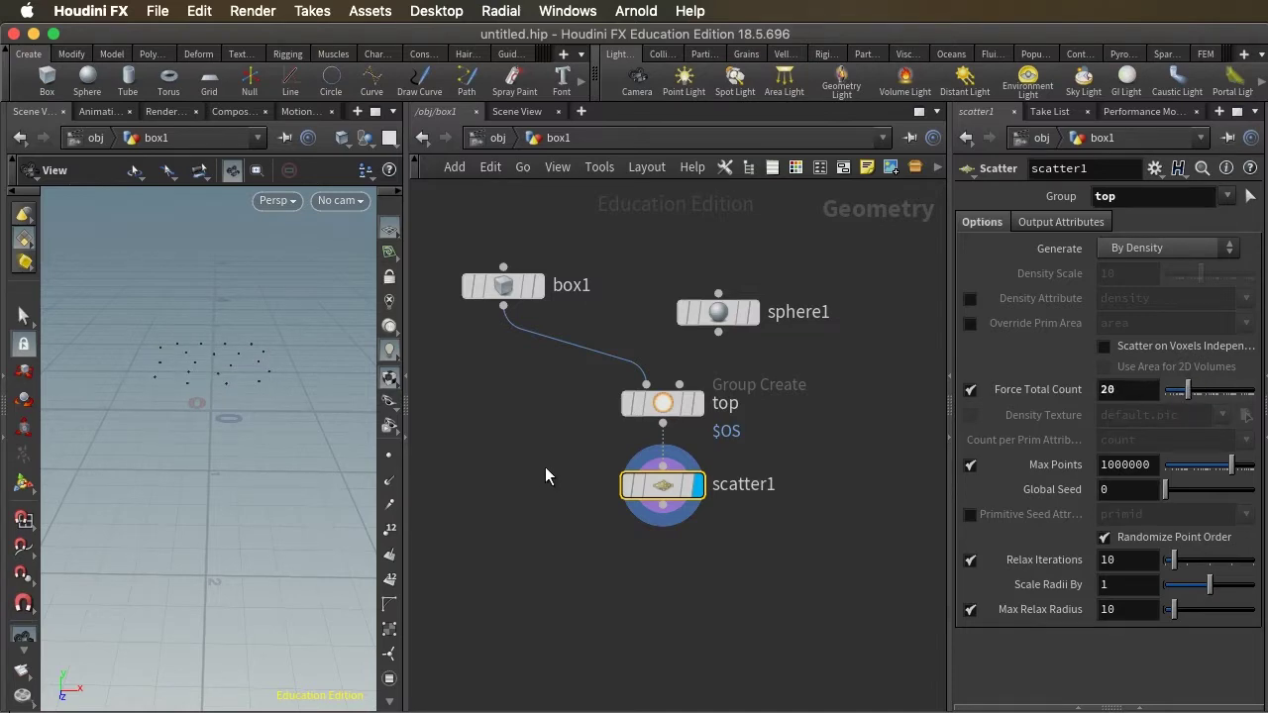
middle_drag(545, 465, 560, 427)
scroll(564, 446, down, 2)
scroll(562, 446, up, 2)
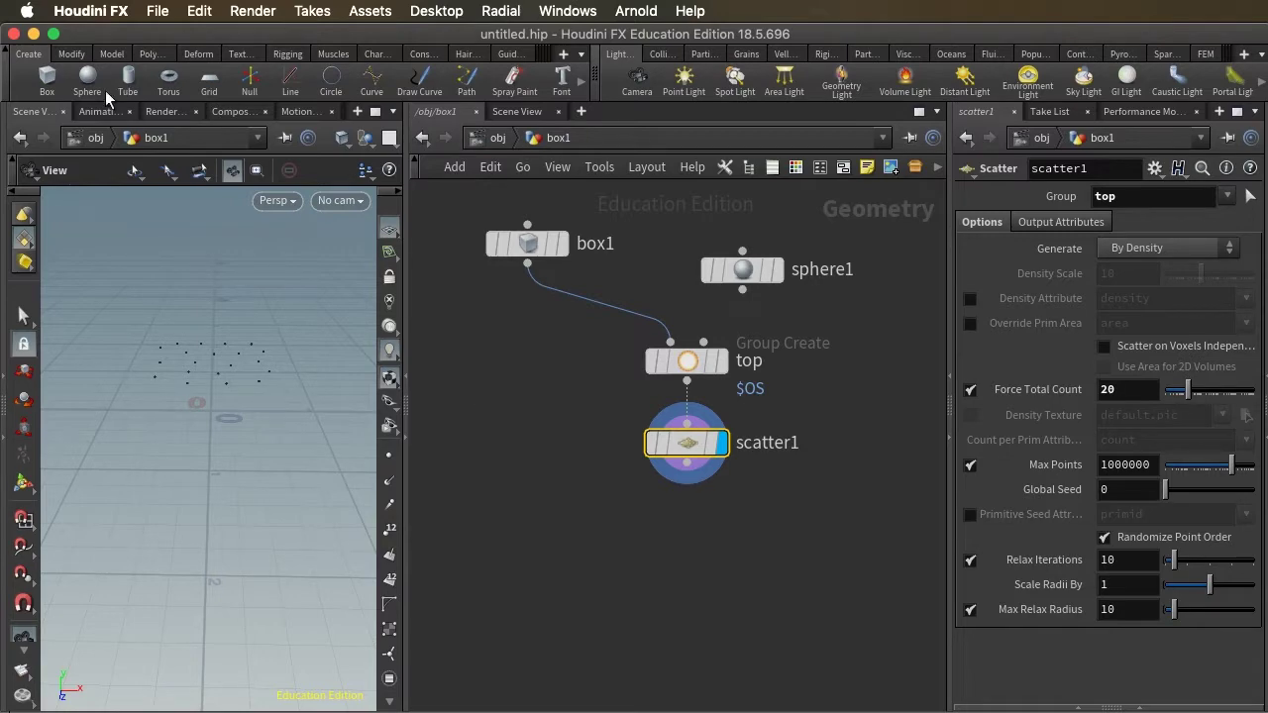
- Add a tube1 node to the network
click(470, 420)
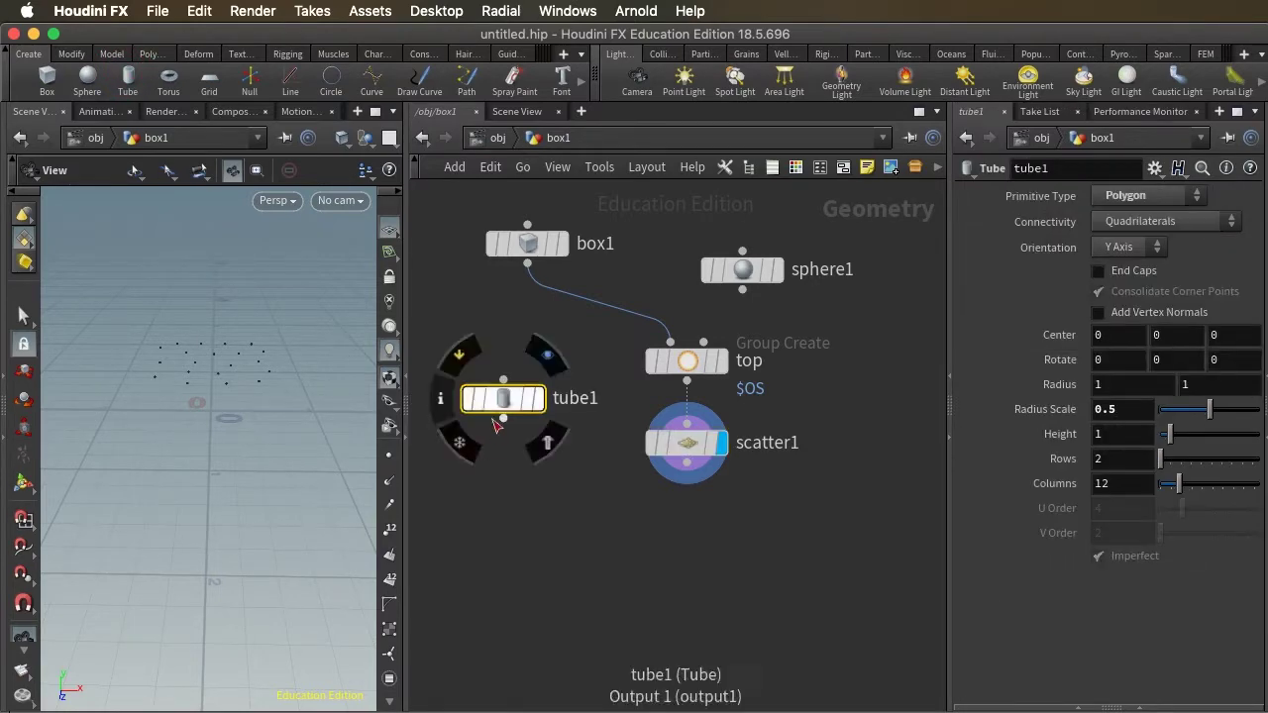
drag(503, 402, 494, 414)
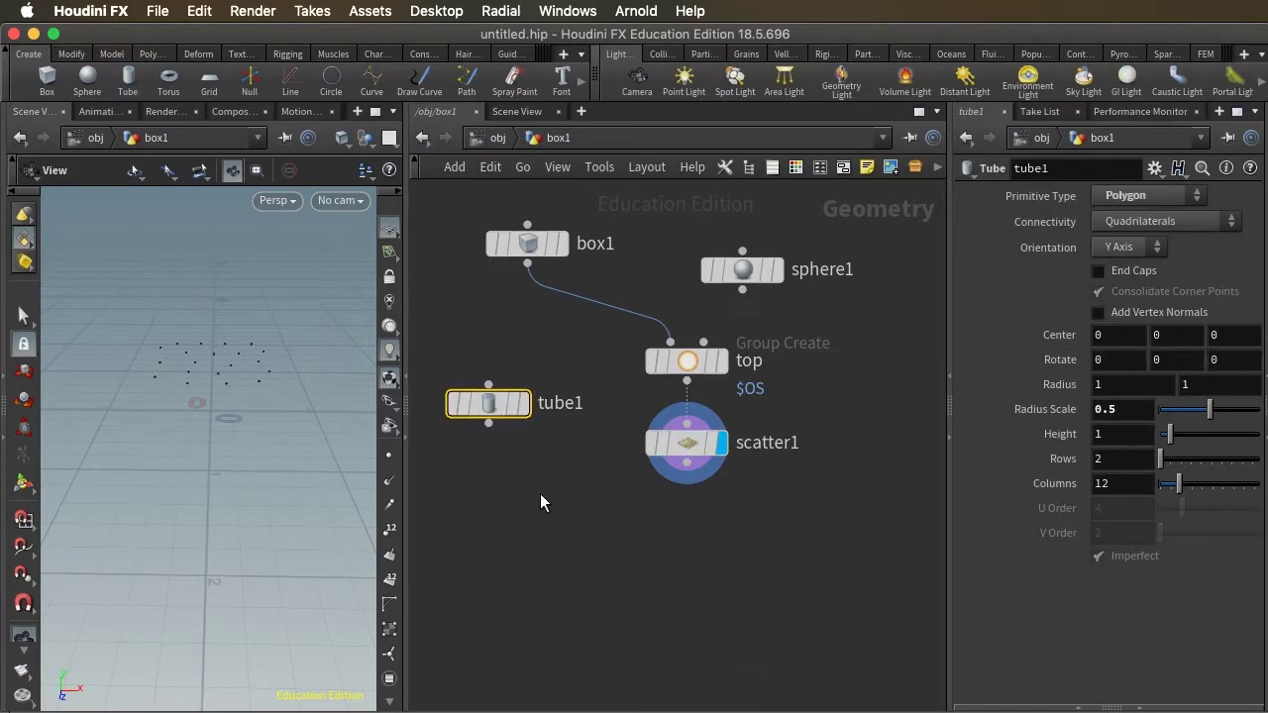
key(super+z)
- Add copytopoints1 copying tube1 onto scatter1's points, and display its result
key(Tab)
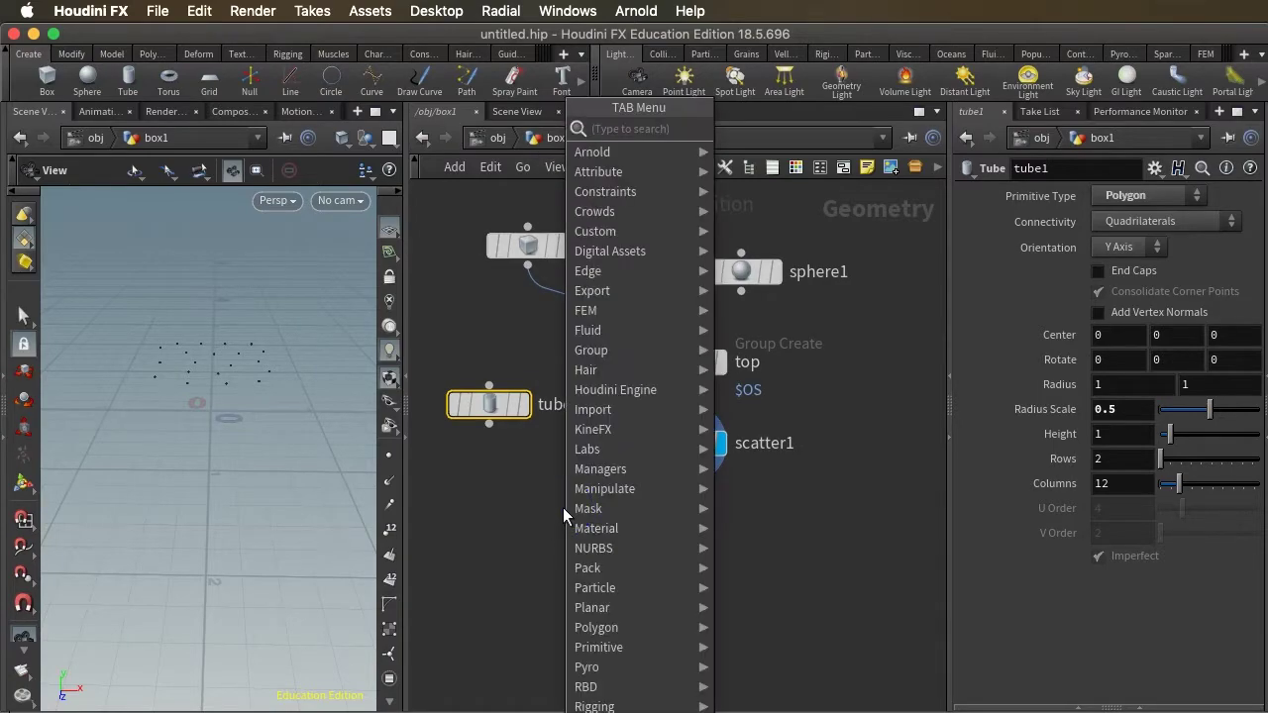
text(copy)
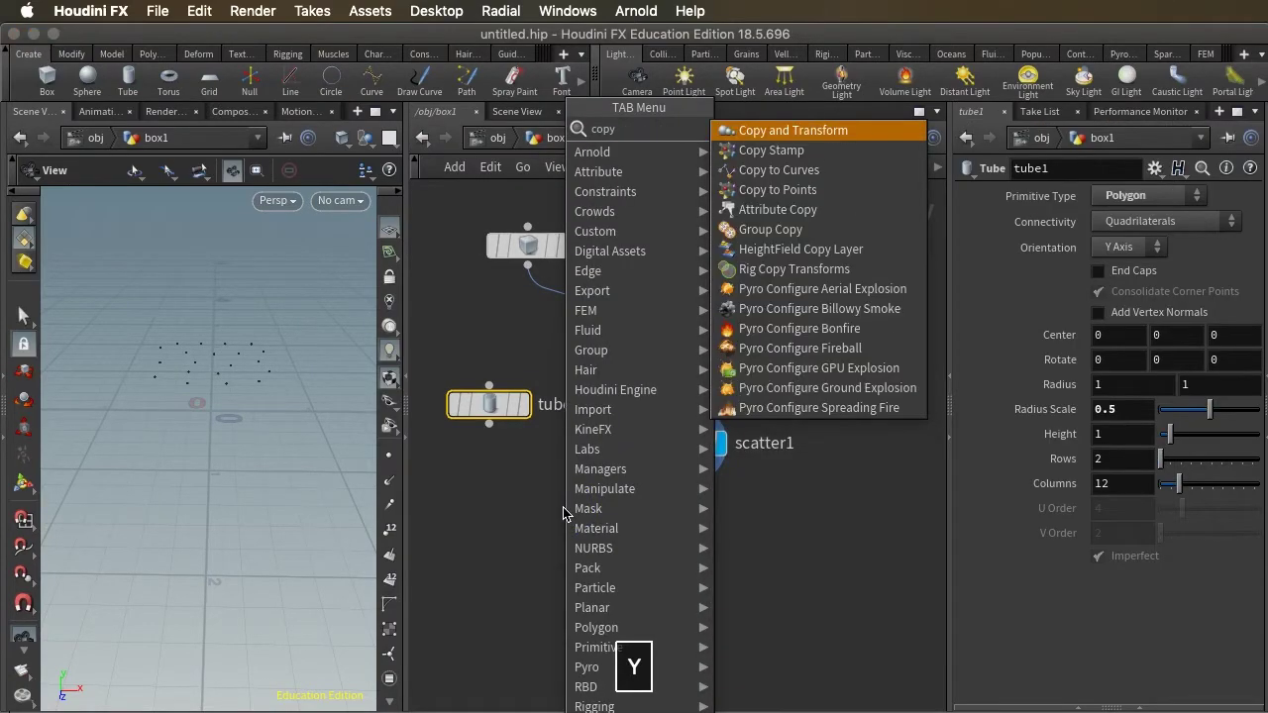
key(Down)
key(Down)
key(Down)
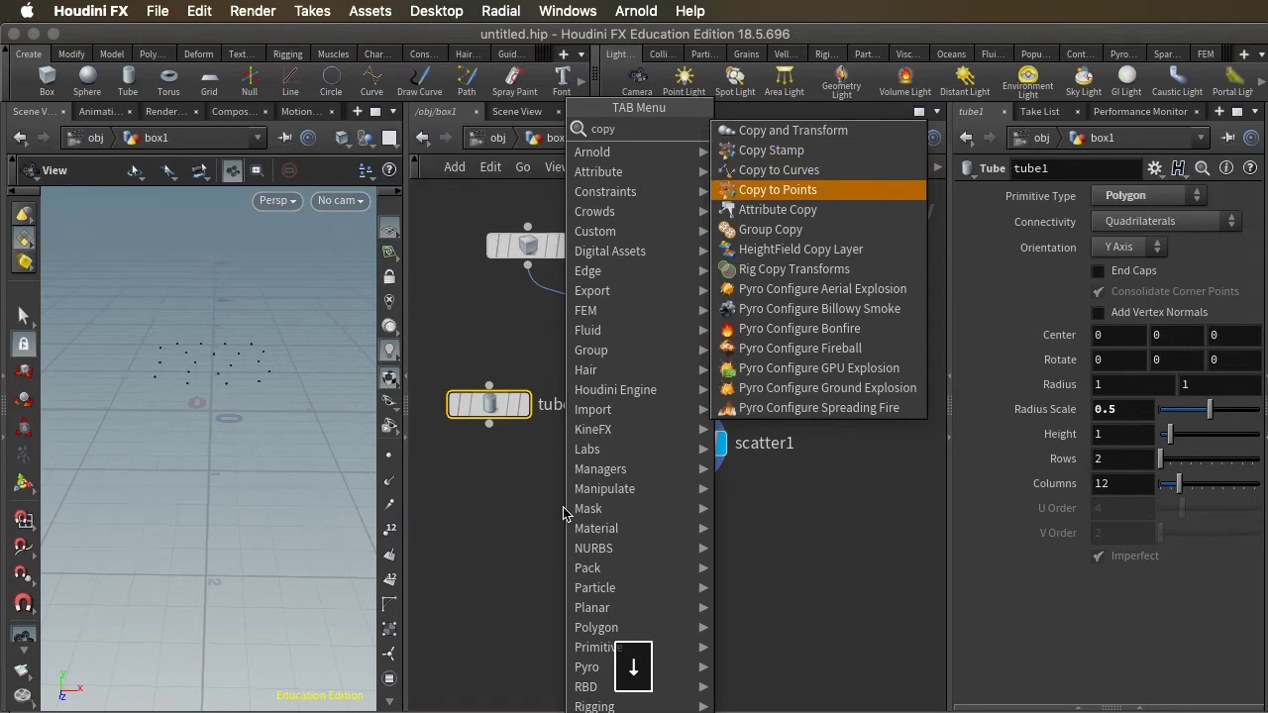
key(Return)
click(628, 529)
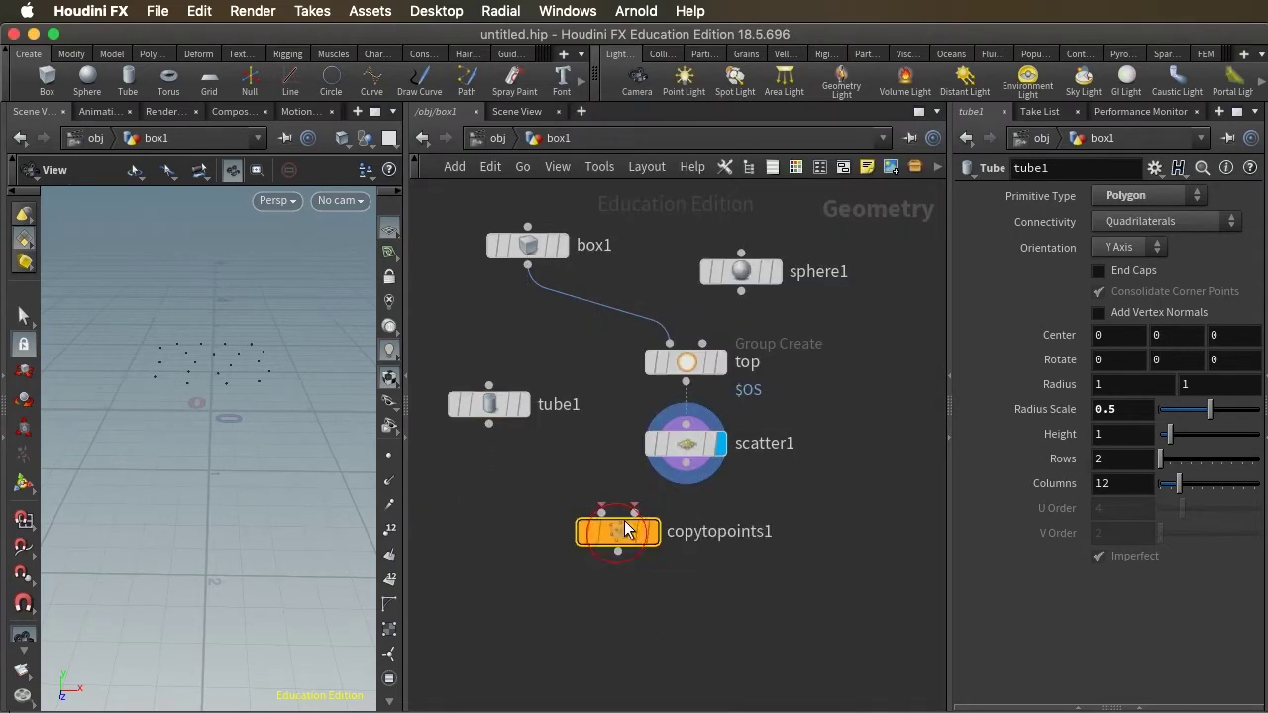
drag(686, 464, 634, 512)
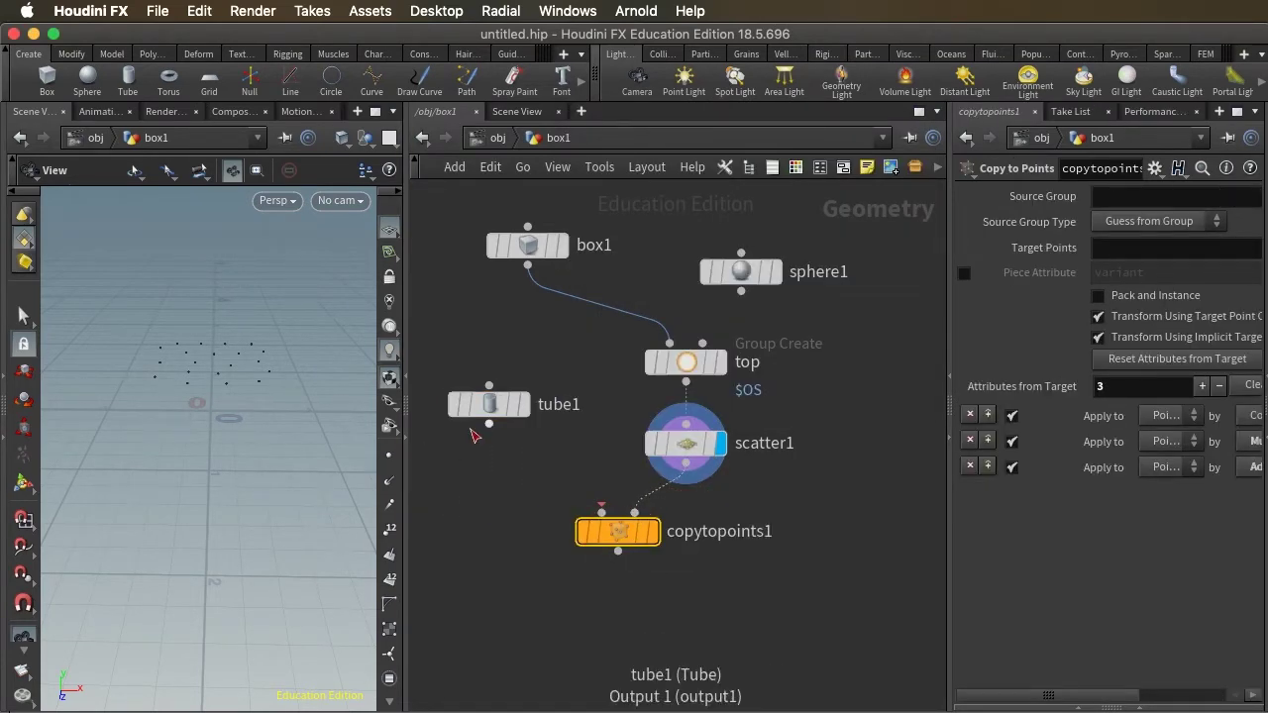
drag(488, 425, 578, 515)
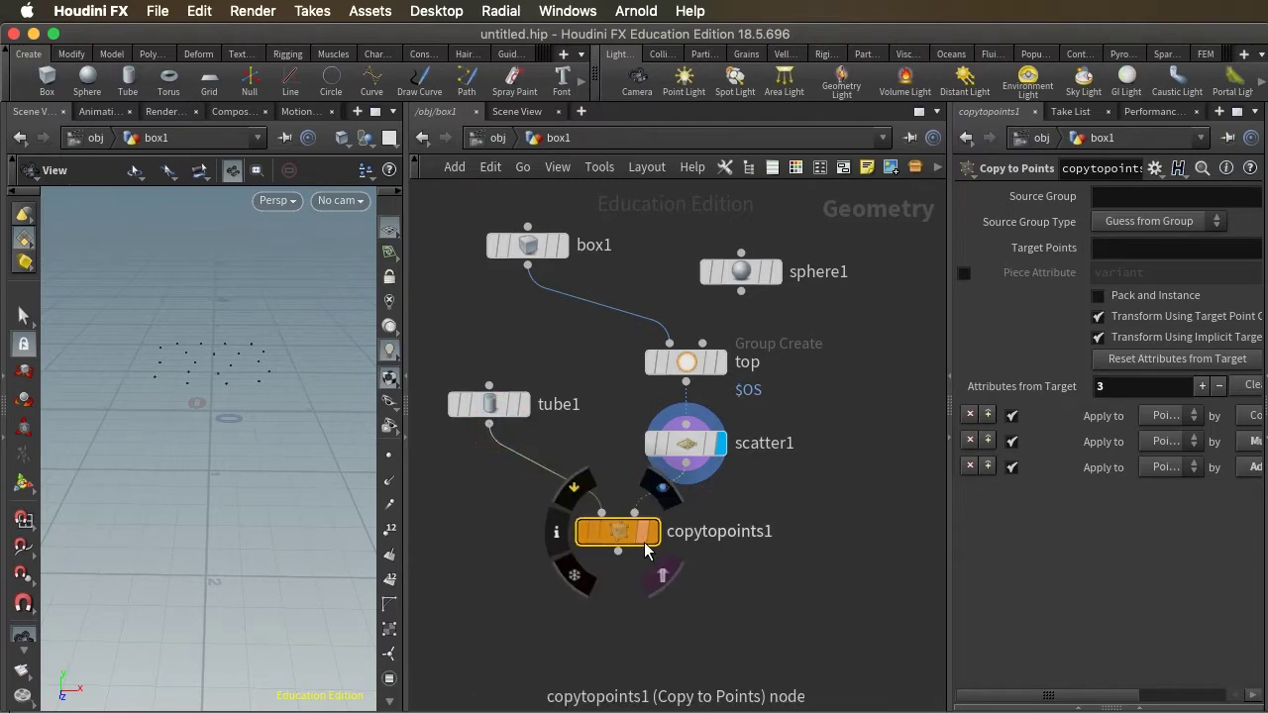
click(662, 580)
- Add a Merge node, merge1, below copytopoints1
key(r)
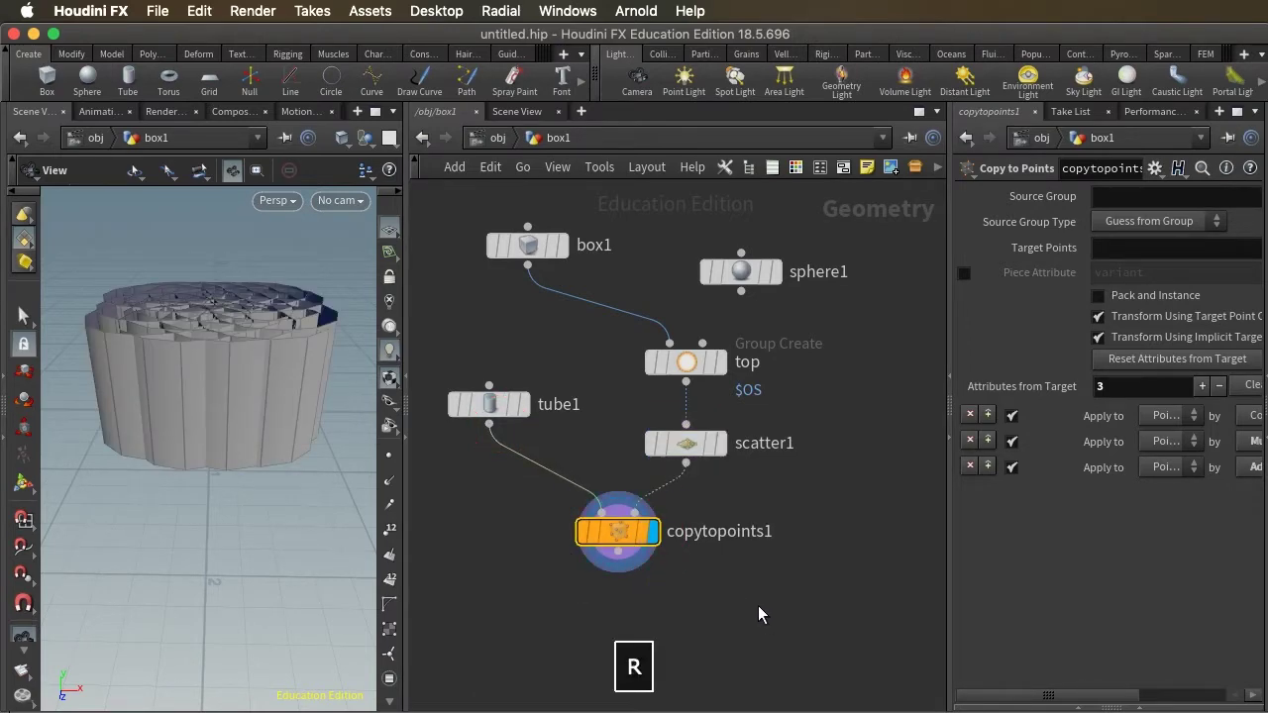
key(f)
key(Tab)
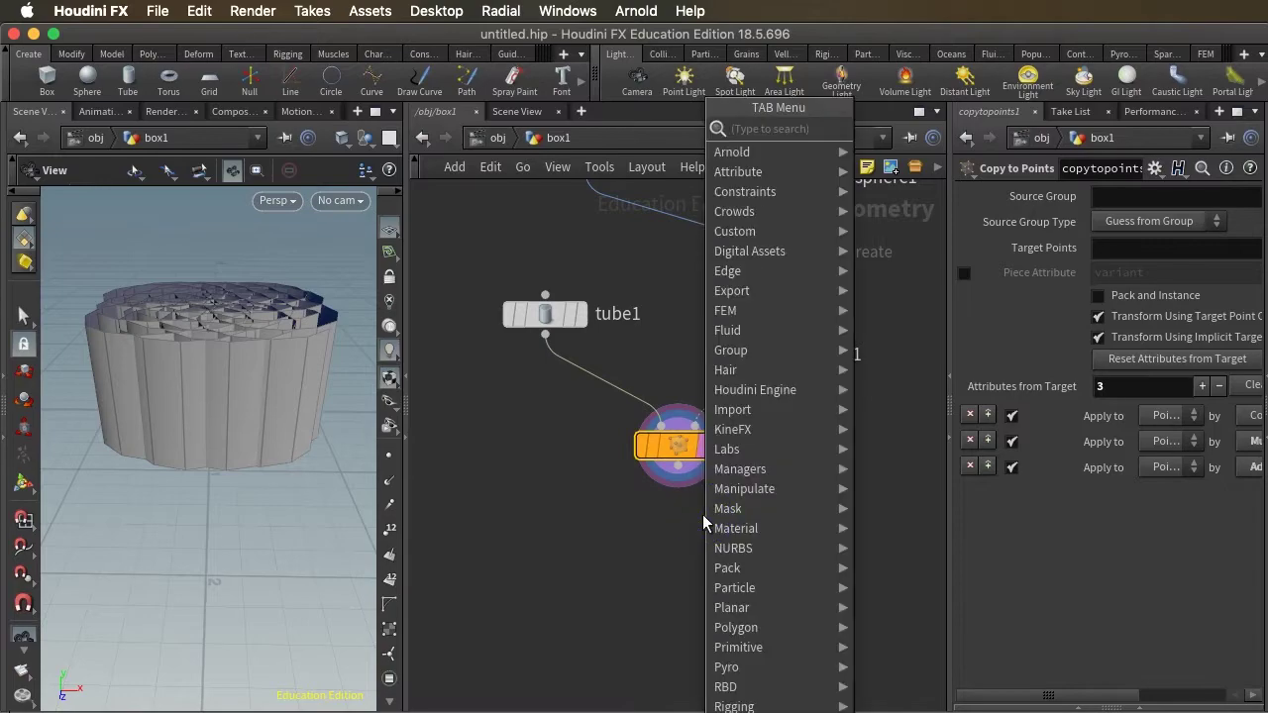
text(merge)
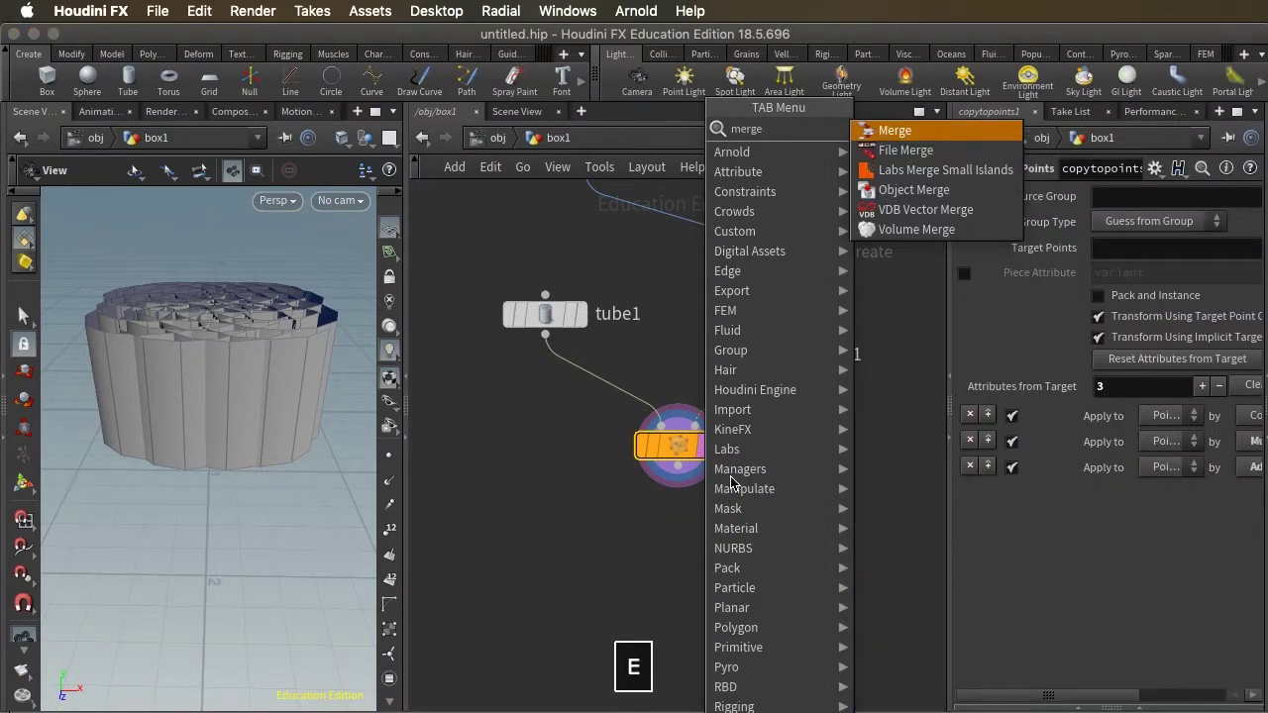
key(Return)
click(736, 505)
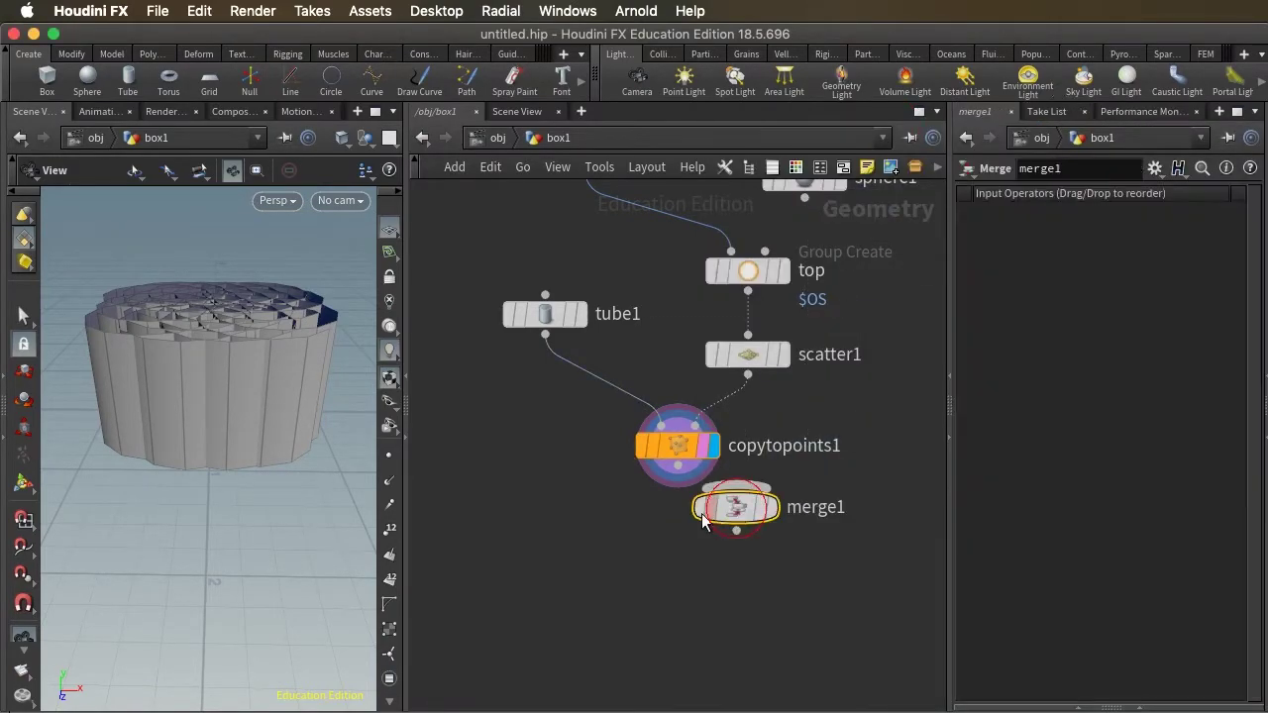
- Wire copytopoints1 and box1 into merge1 and display the merged geometry
drag(680, 482, 735, 488)
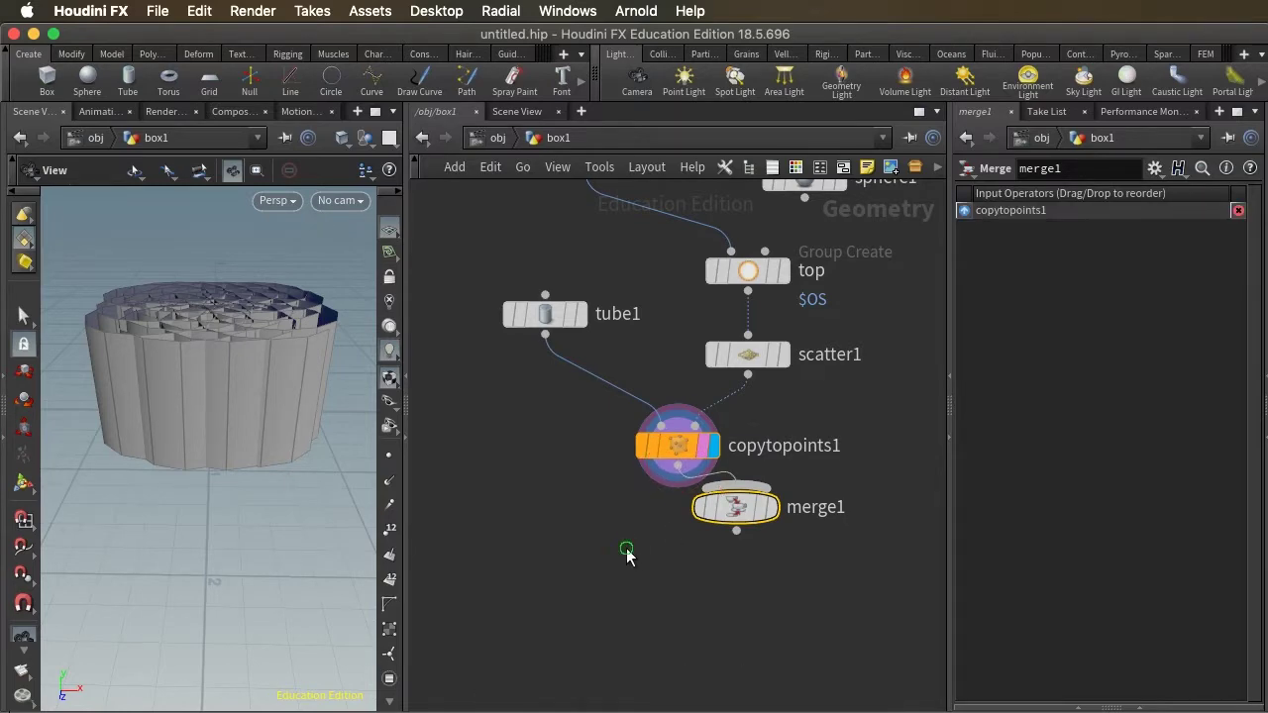
mouse_move(528, 300)
mouse_down()
mouse_move(609, 538)
mouse_move(676, 607)
mouse_up()
drag(632, 567, 608, 568)
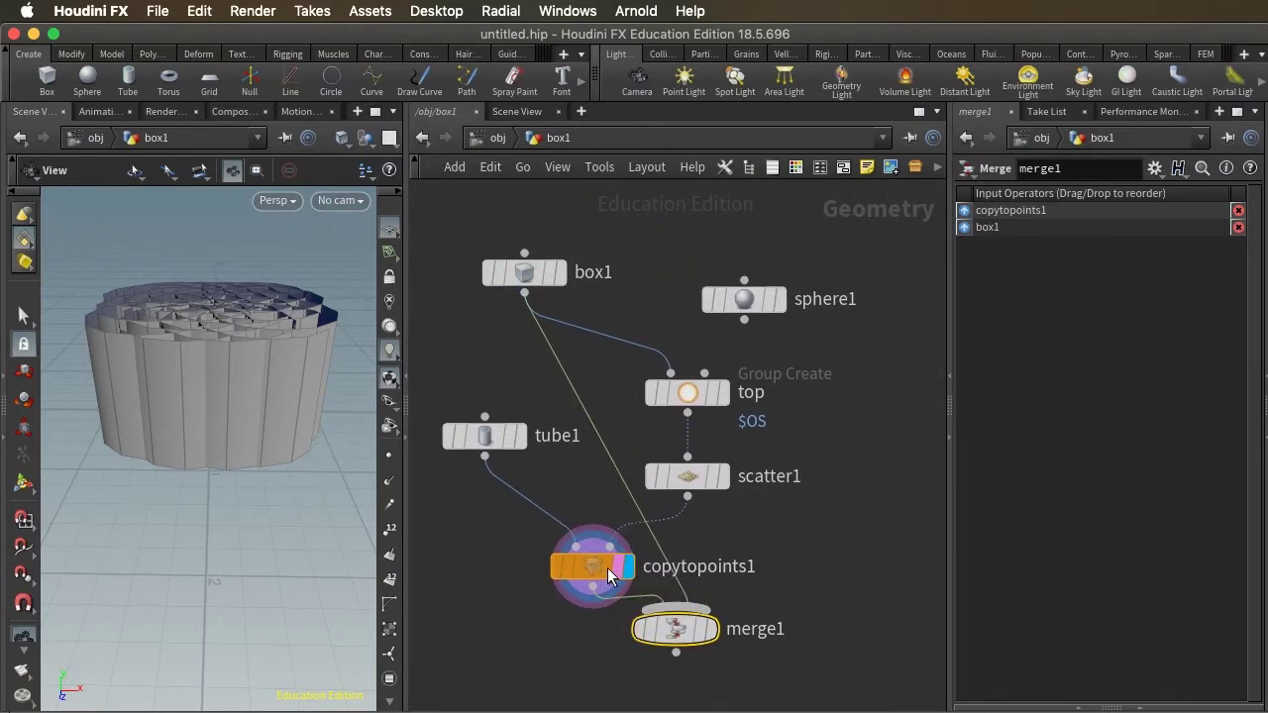
click(710, 630)
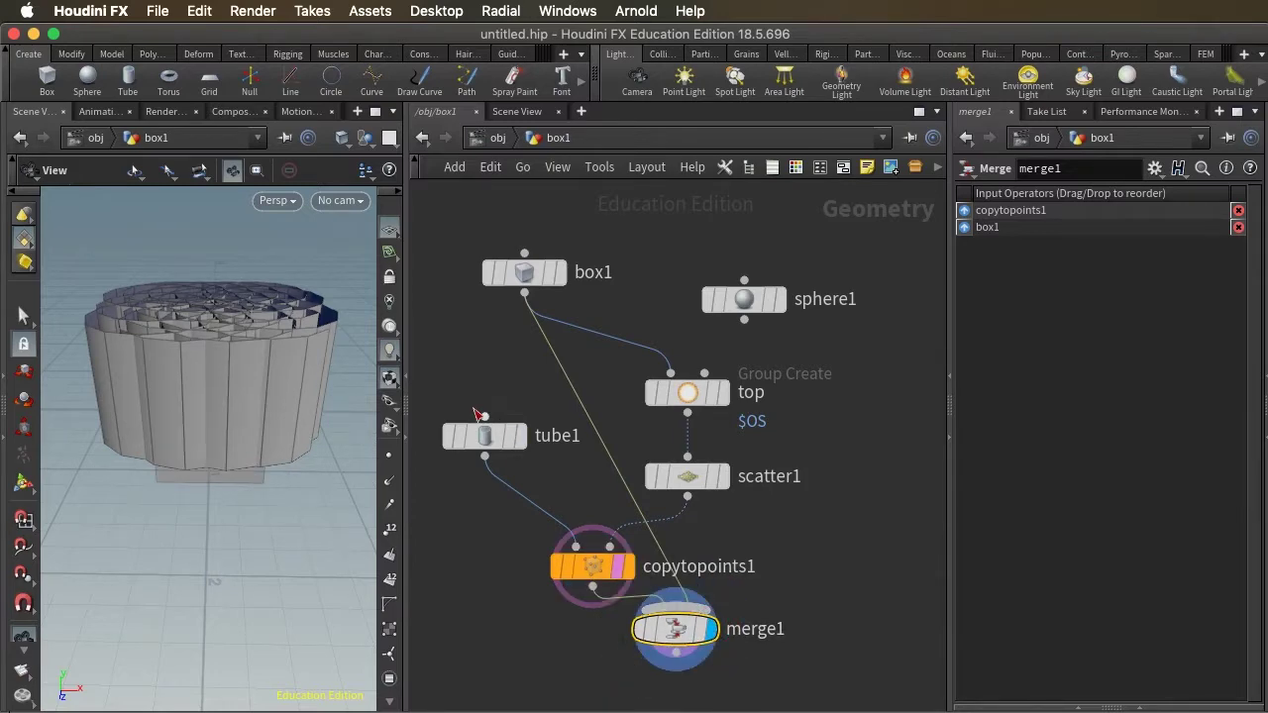
click(484, 438)
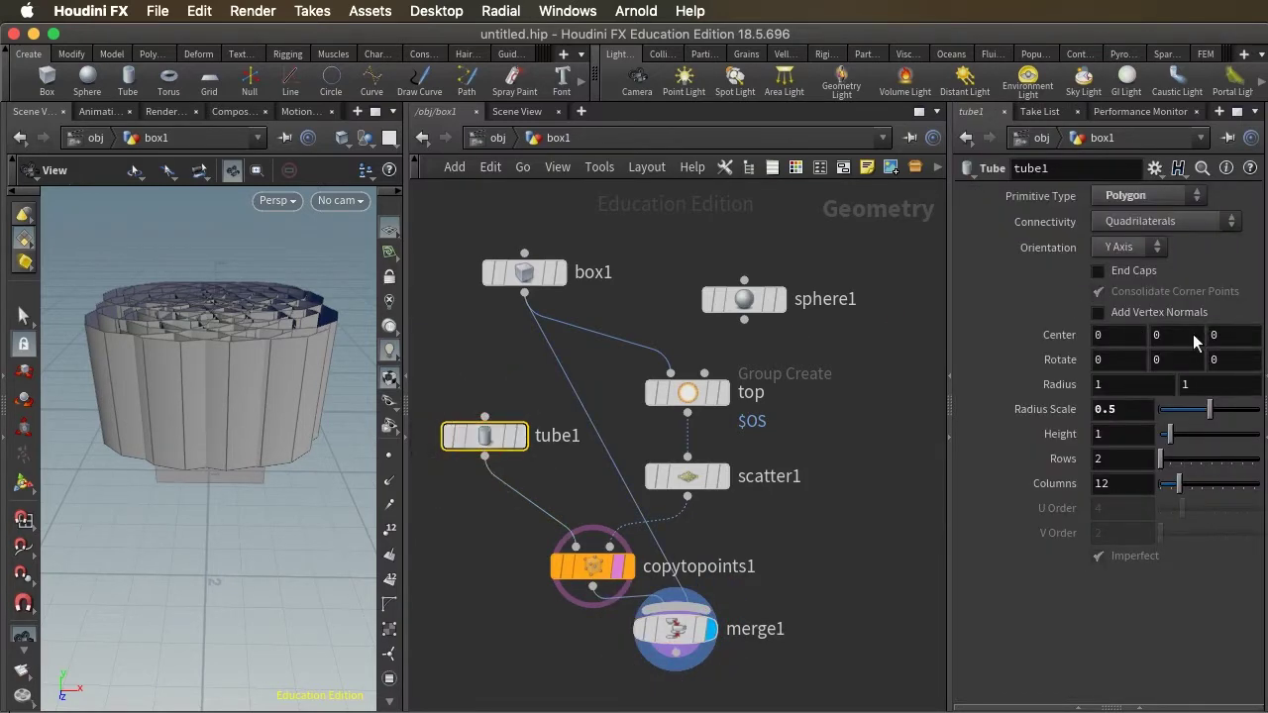
- Give tube1 18 rows and a 0.02 Radius Scale so the copies become thin poles
drag(1160, 457, 1230, 485)
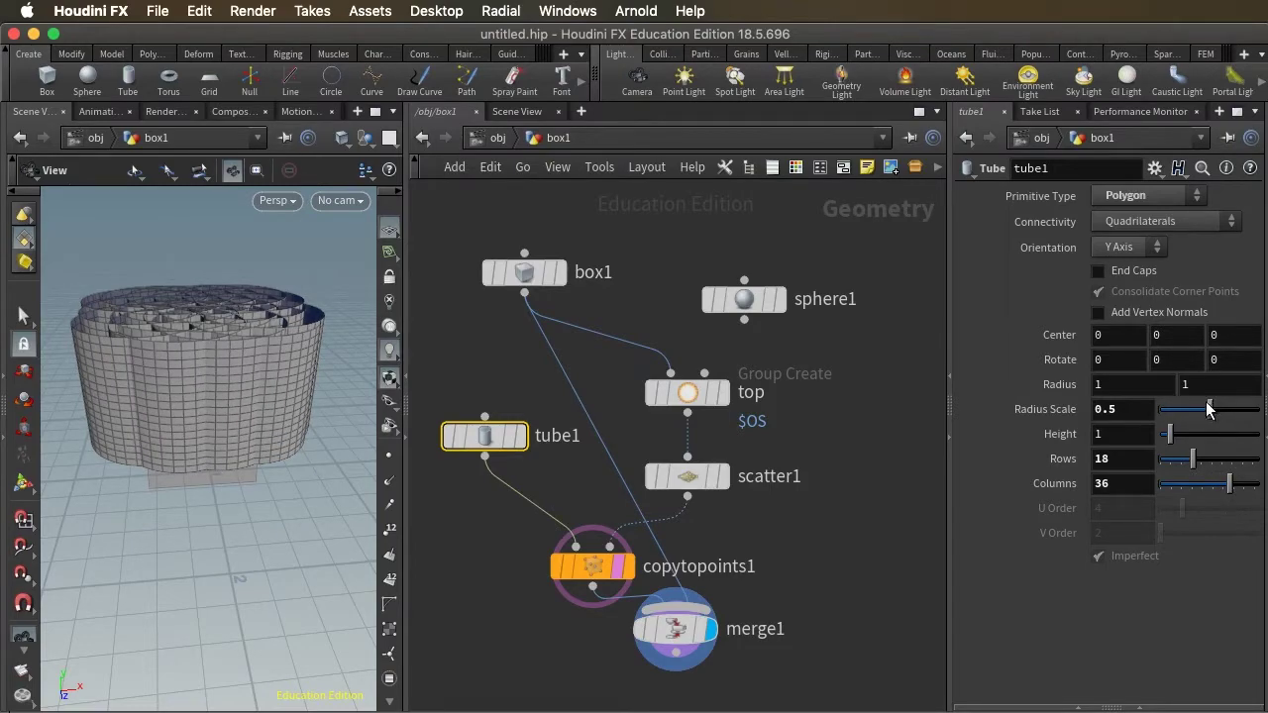
drag(1206, 403, 1161, 402)
drag(222, 402, 161, 335)
drag(243, 419, 161, 399)
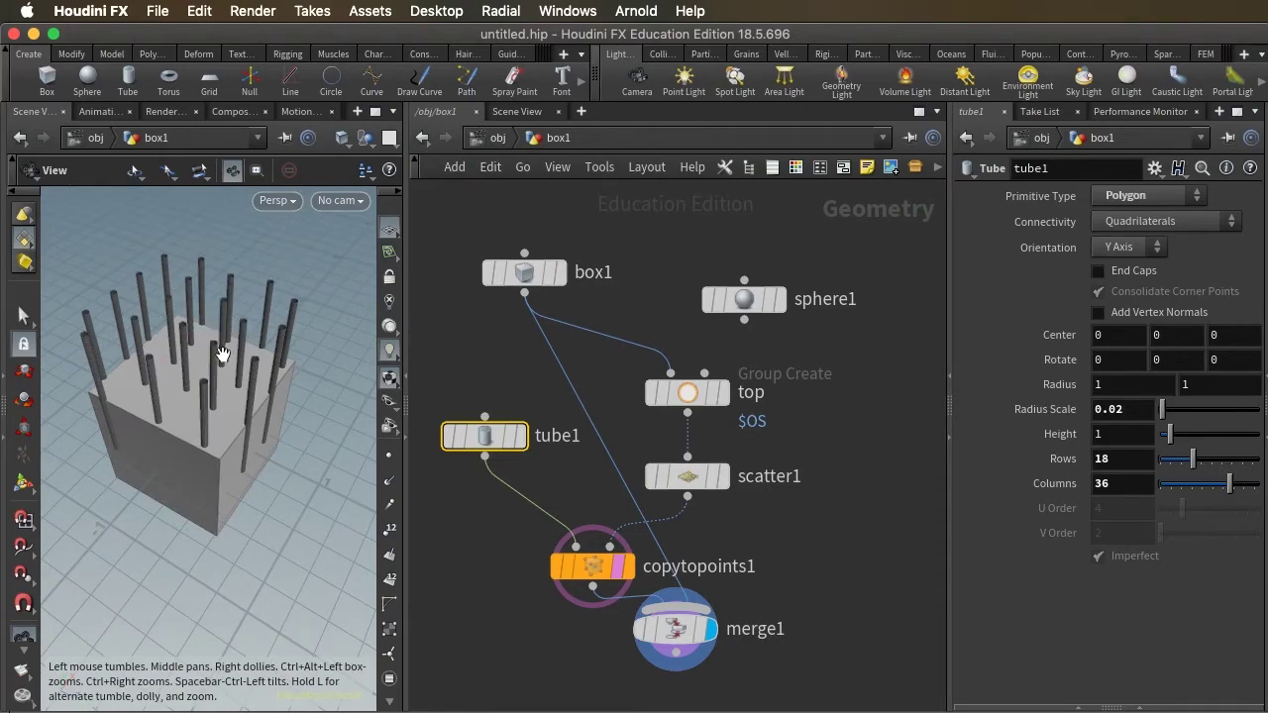
- Add a Transform node and insert it on the wire between box1 and the top group
key(Tab)
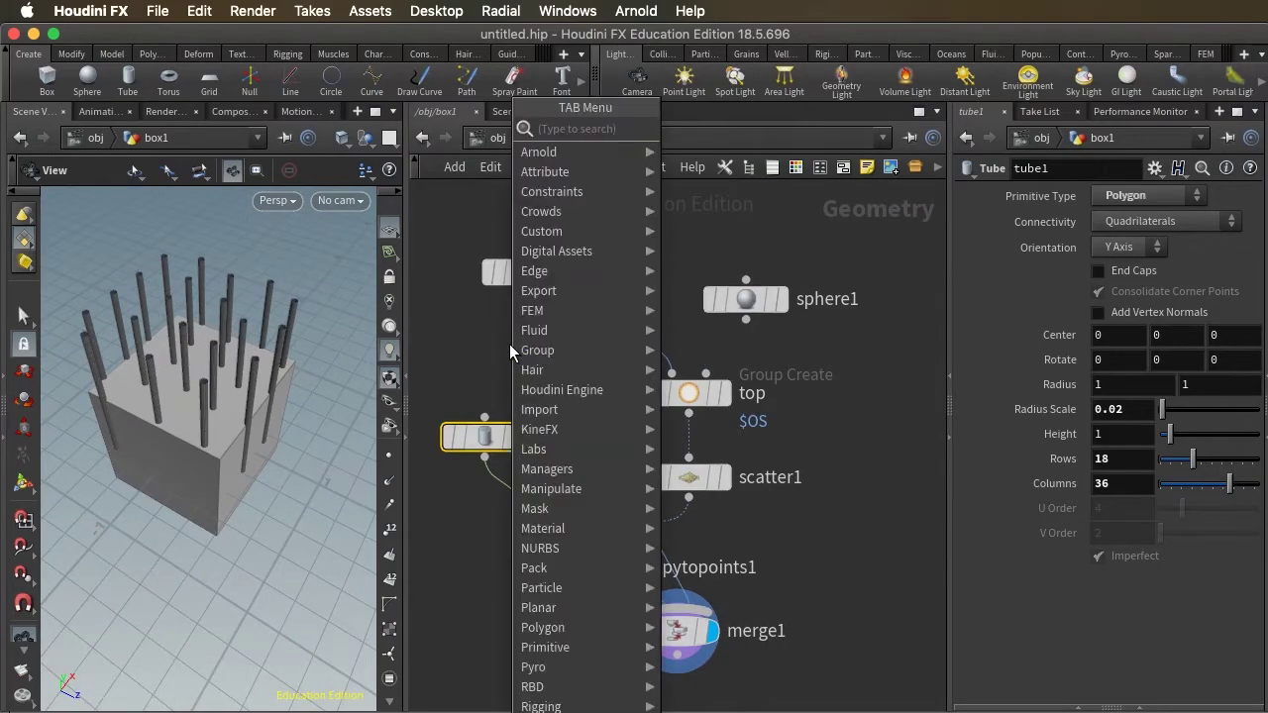
text(tran)
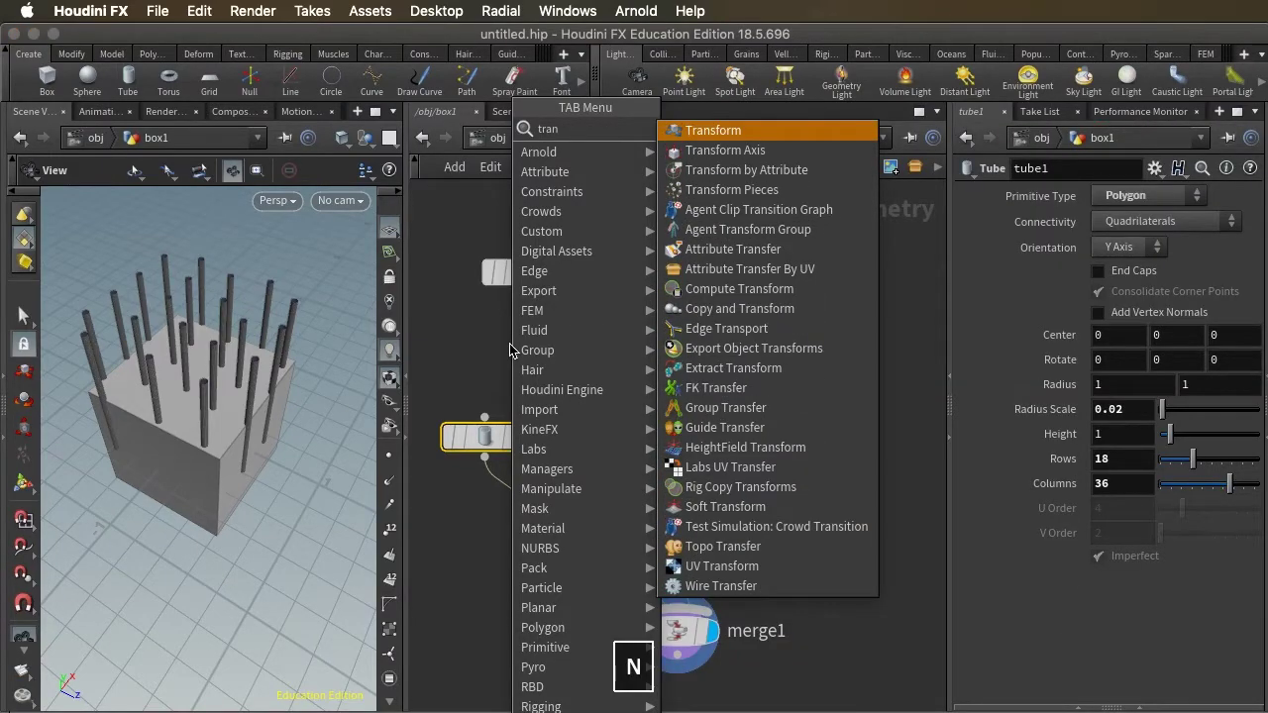
click(702, 131)
click(850, 424)
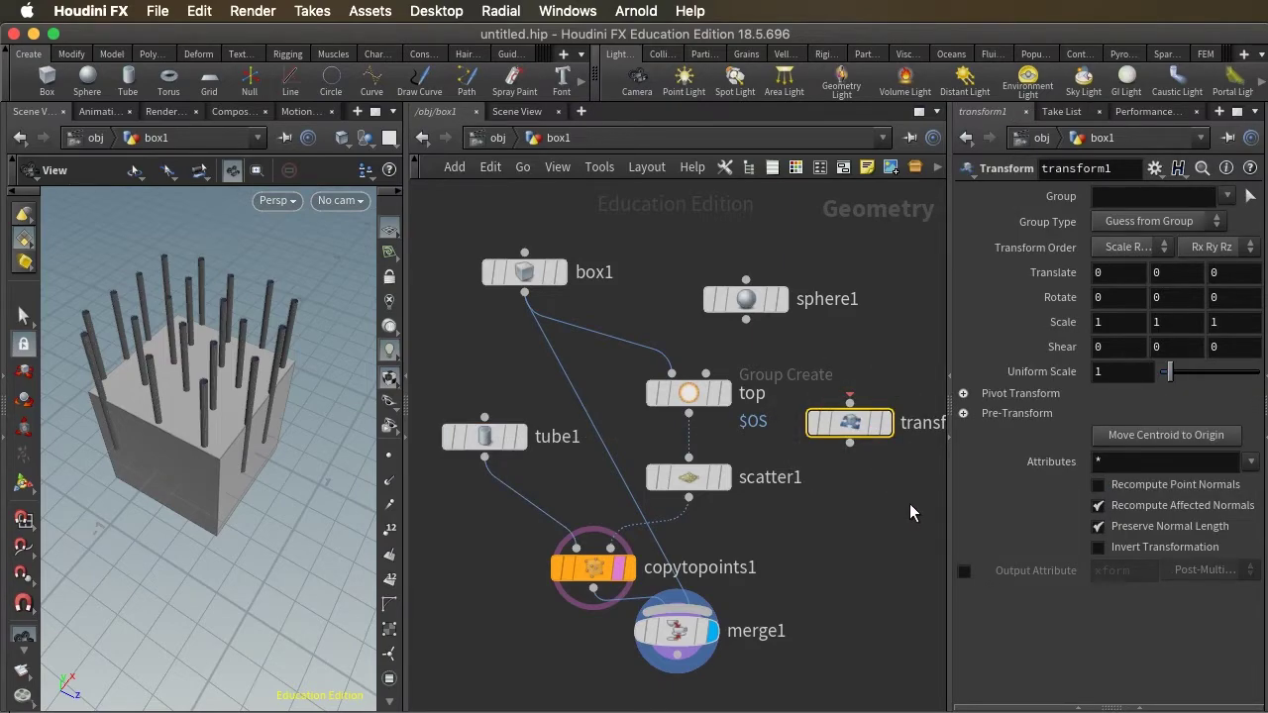
drag(525, 272, 530, 239)
drag(488, 437, 478, 415)
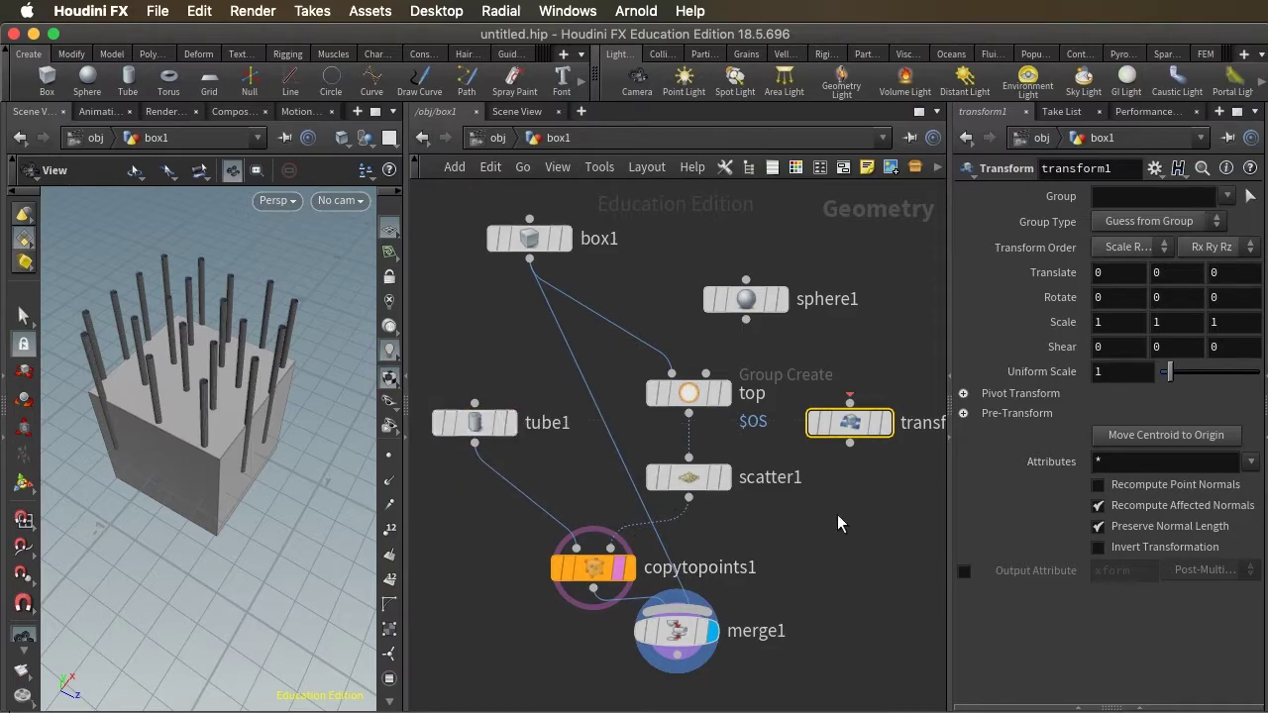
drag(599, 584, 575, 580)
mouse_move(696, 393)
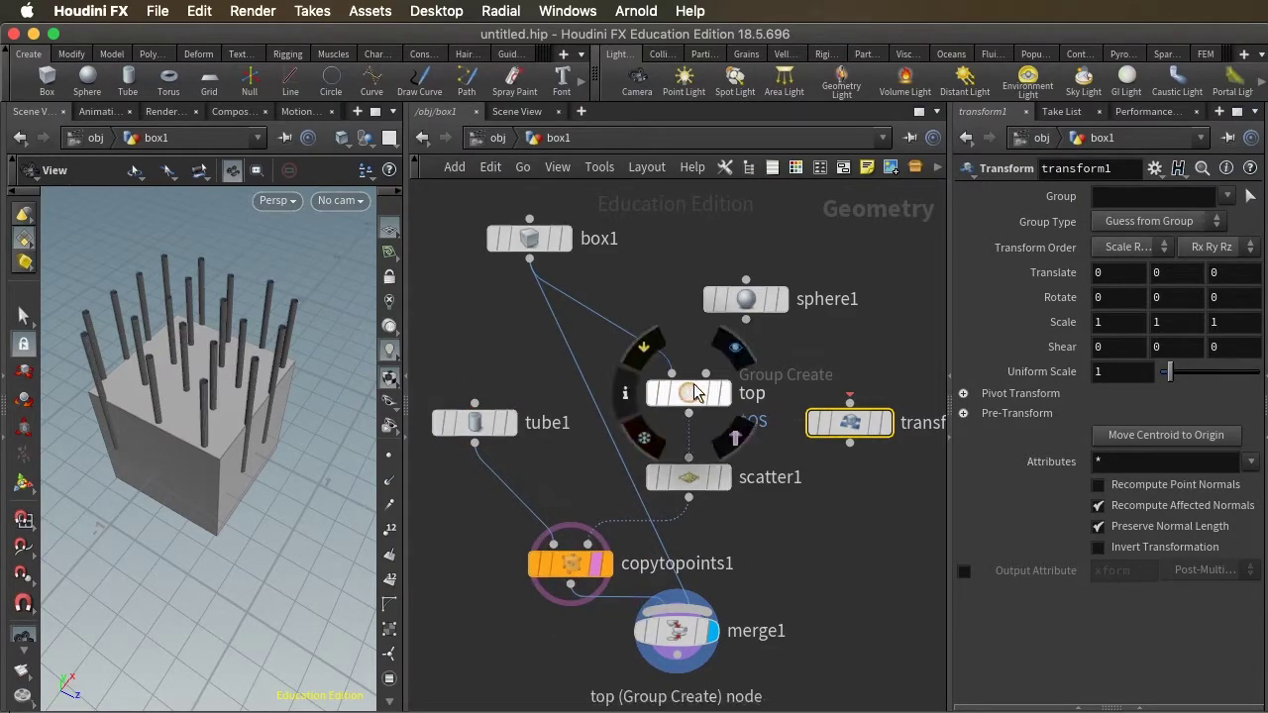
drag(849, 430, 614, 332)
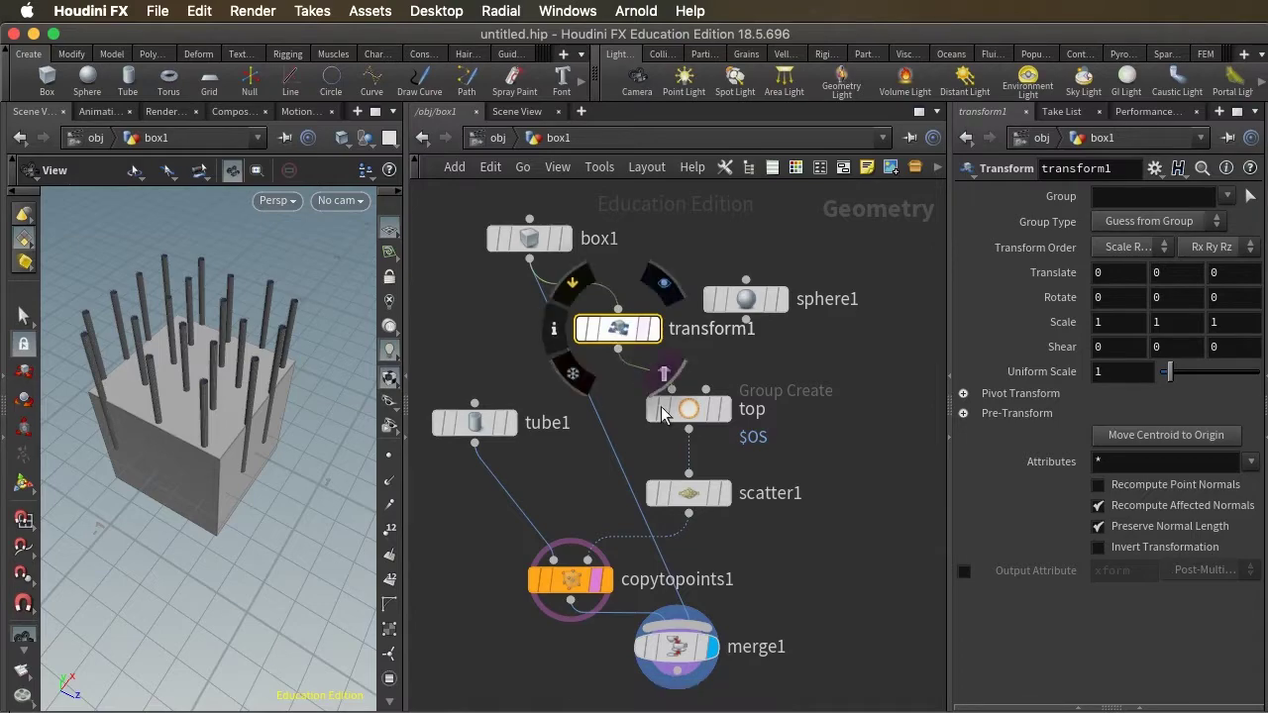
- Display scatter1's points and scale transform1 to 0.9, 1, 0.9
click(725, 502)
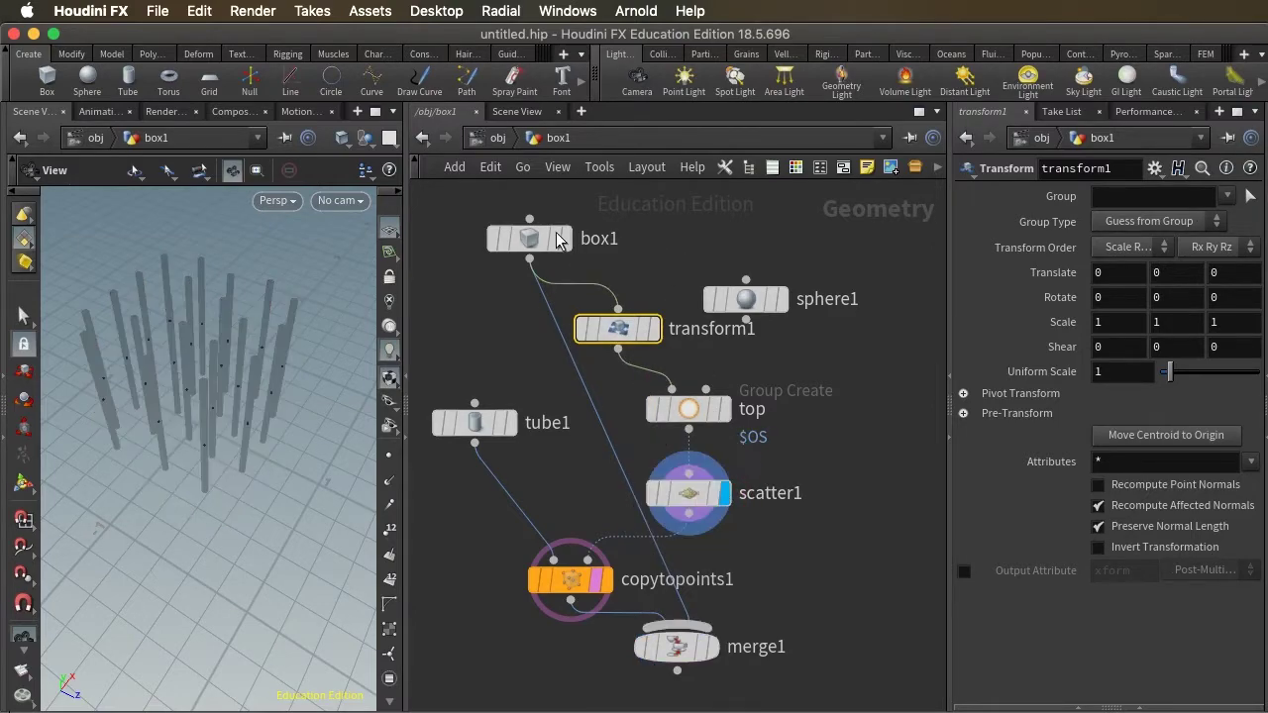
mouse_move(557, 244)
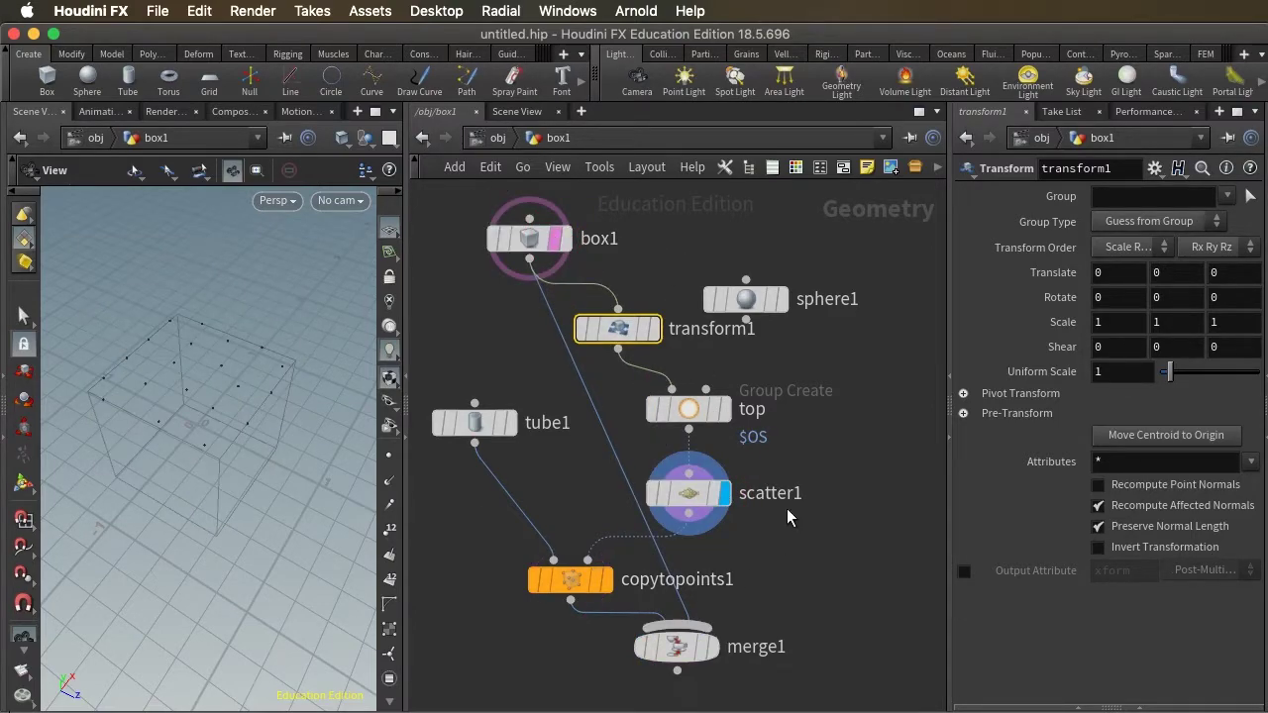
drag(184, 397, 218, 406)
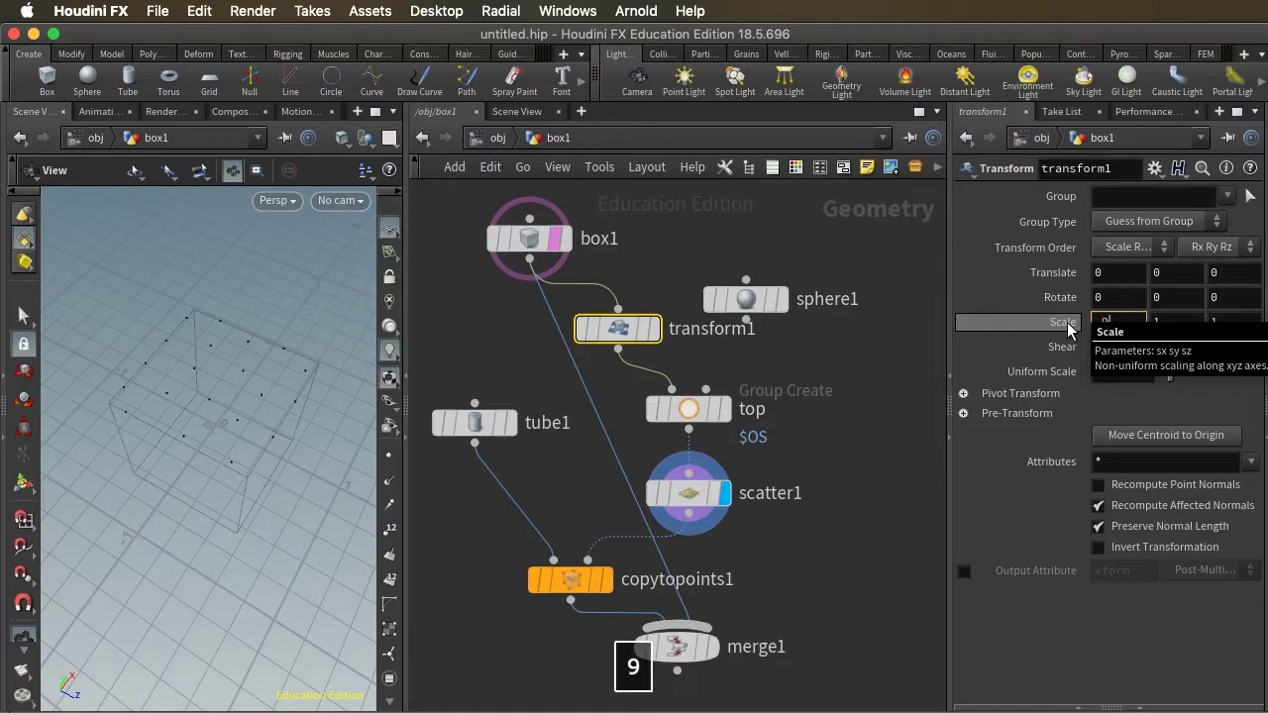
key(Return)
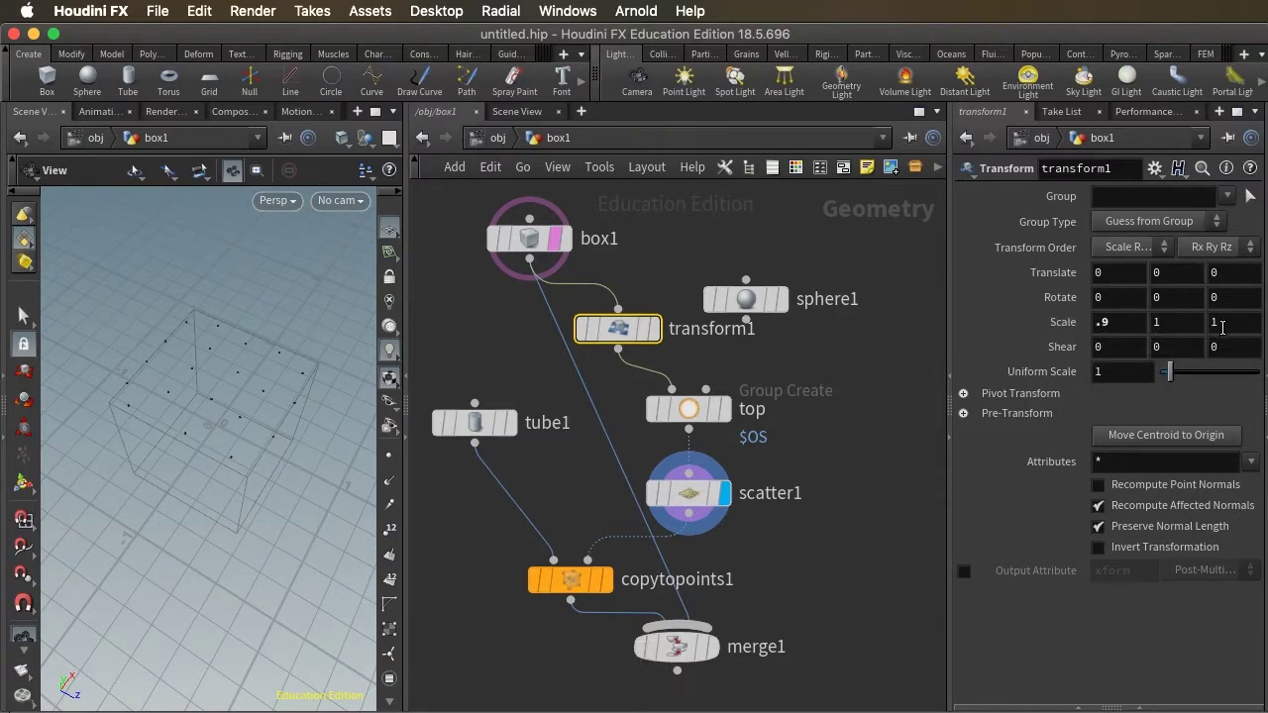
click(1207, 323)
text(.9)
key(Return)
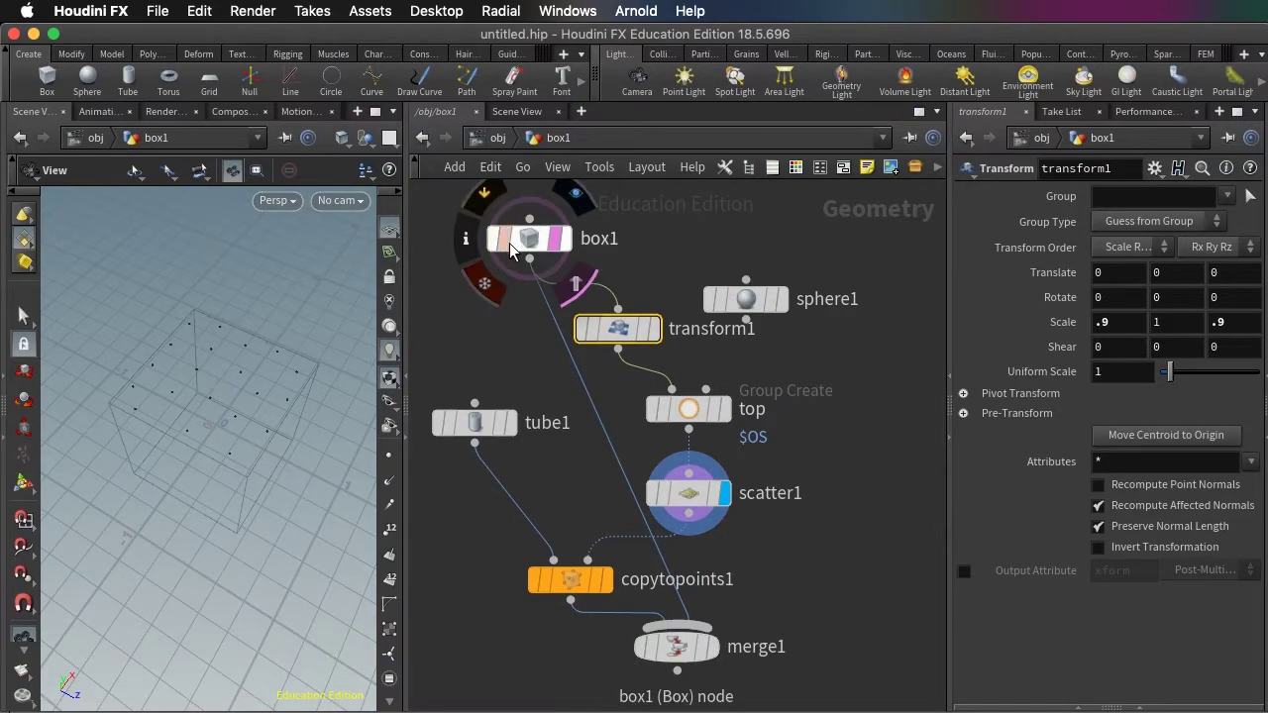
- Display merge1's result and make transform1 the ghosted template reference instead of box1
click(710, 648)
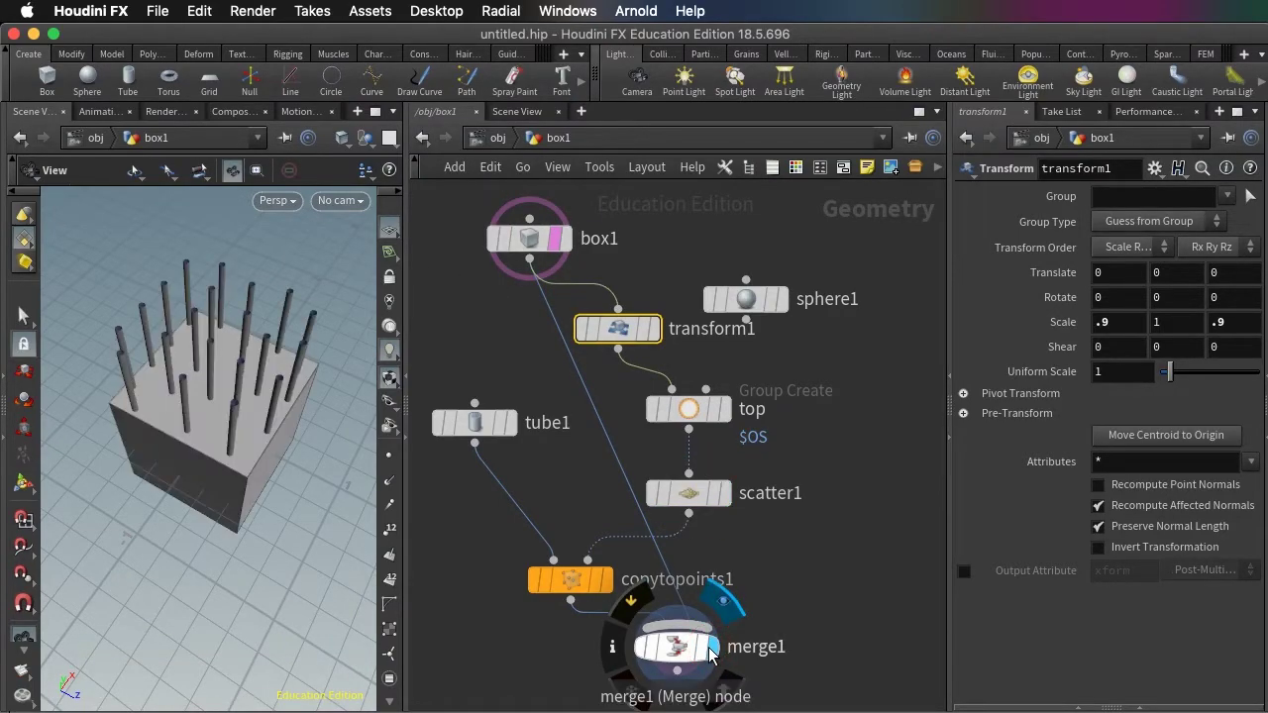
mouse_move(157, 405)
mouse_down()
mouse_move(119, 382)
mouse_move(129, 357)
mouse_move(174, 421)
mouse_up()
click(540, 230)
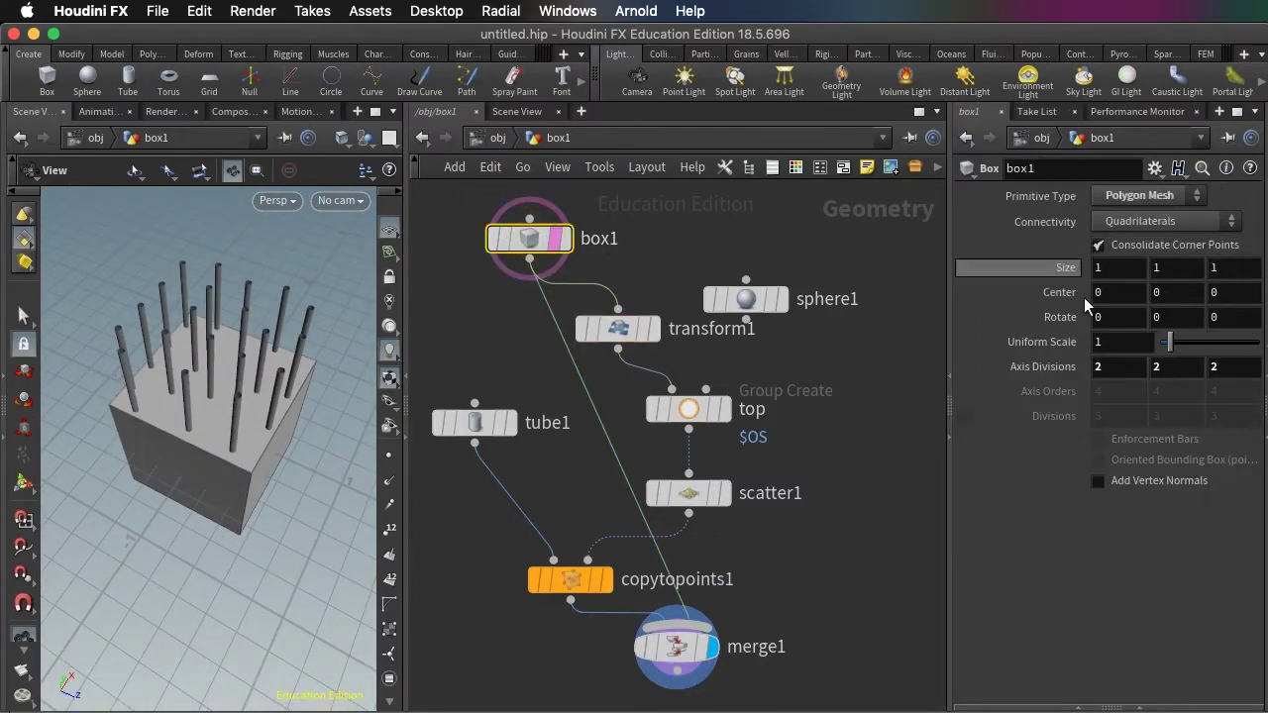
mouse_move(1172, 351)
mouse_down()
mouse_move(1199, 344)
mouse_move(1162, 342)
mouse_move(1181, 343)
mouse_move(1171, 340)
mouse_up()
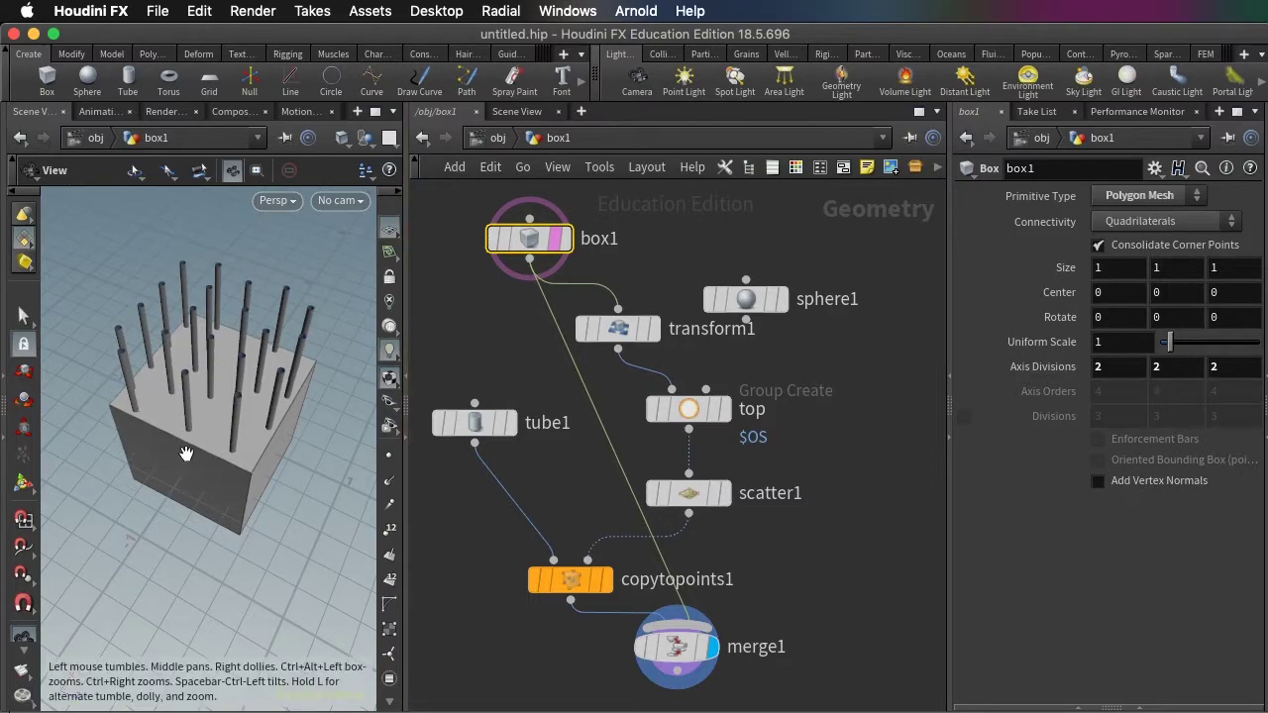
drag(184, 445, 194, 396)
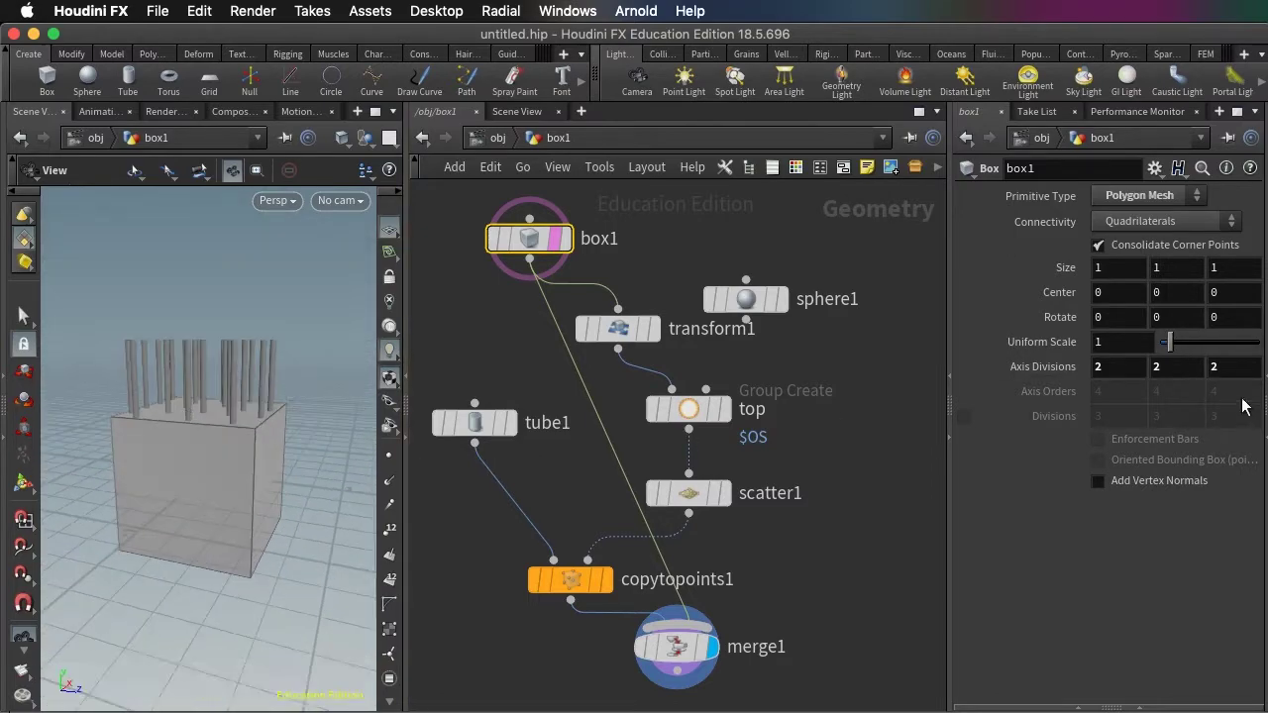
click(660, 333)
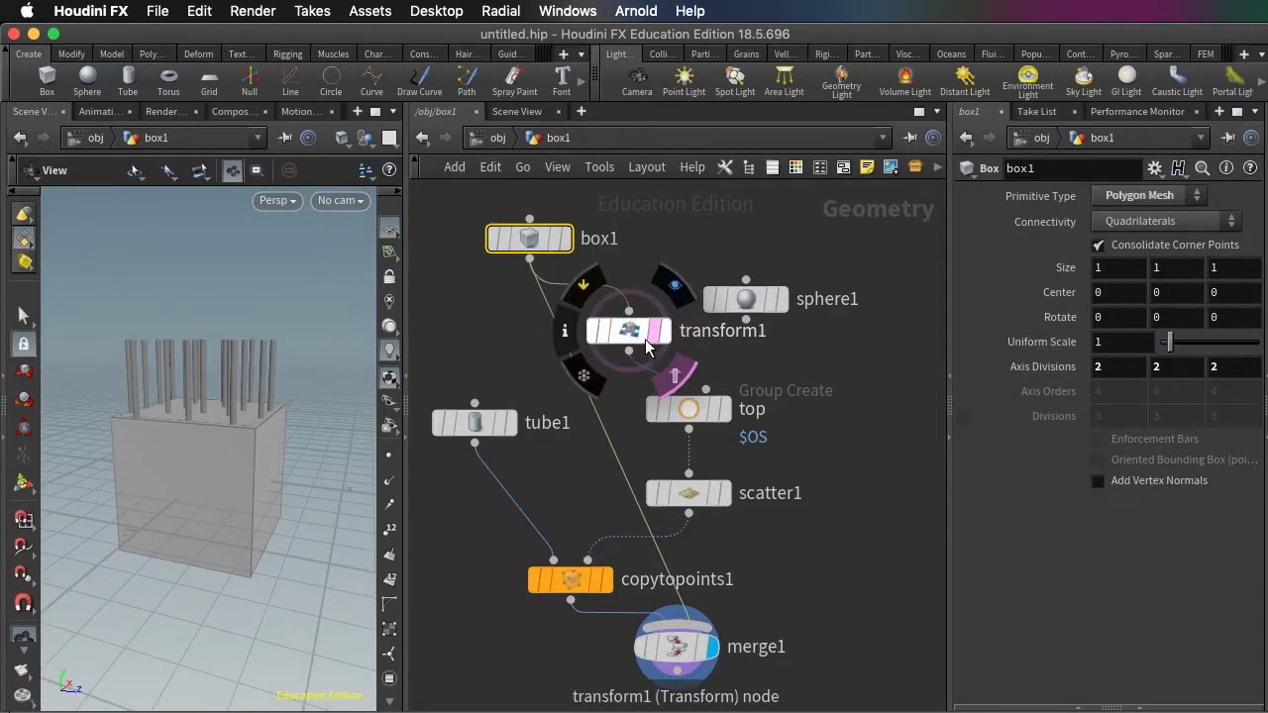
drag(660, 340, 676, 340)
drag(178, 440, 181, 467)
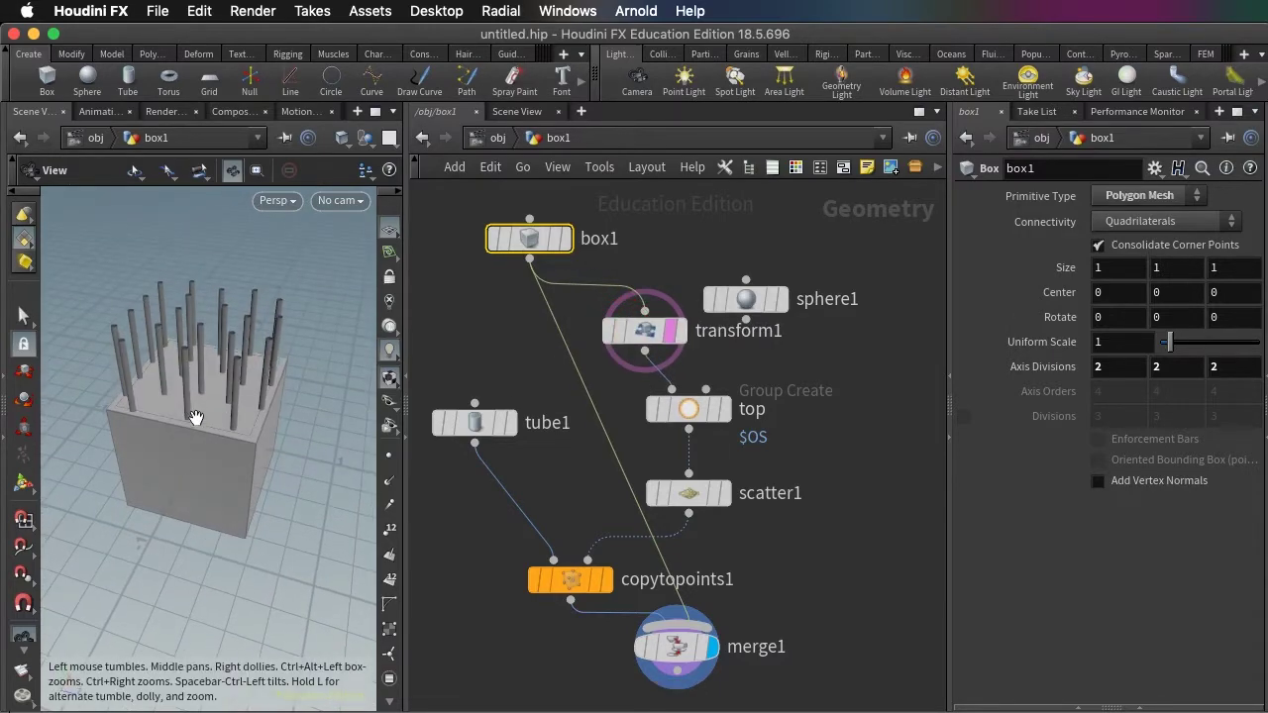
mouse_move(197, 419)
mouse_down()
mouse_move(205, 458)
mouse_move(218, 416)
mouse_up()
- Move sphere1, tube1 and scatter1 higher in the network editor
mouse_move(681, 415)
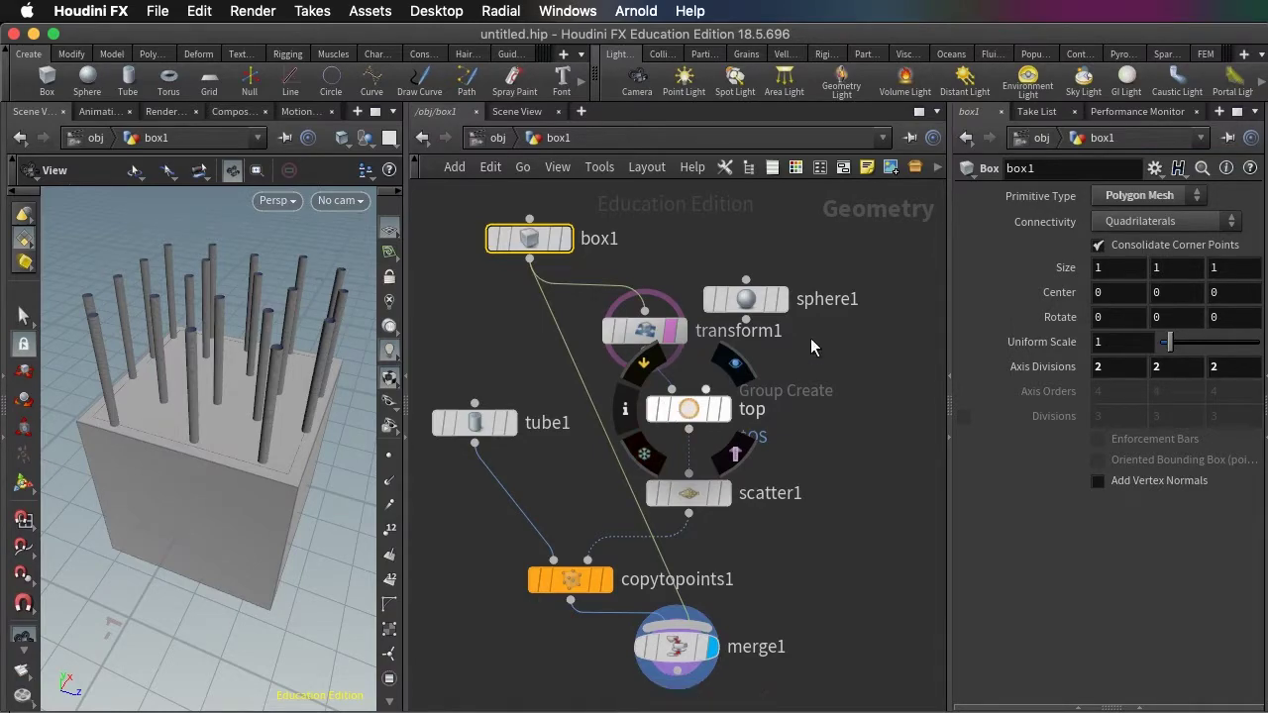
drag(746, 298, 808, 247)
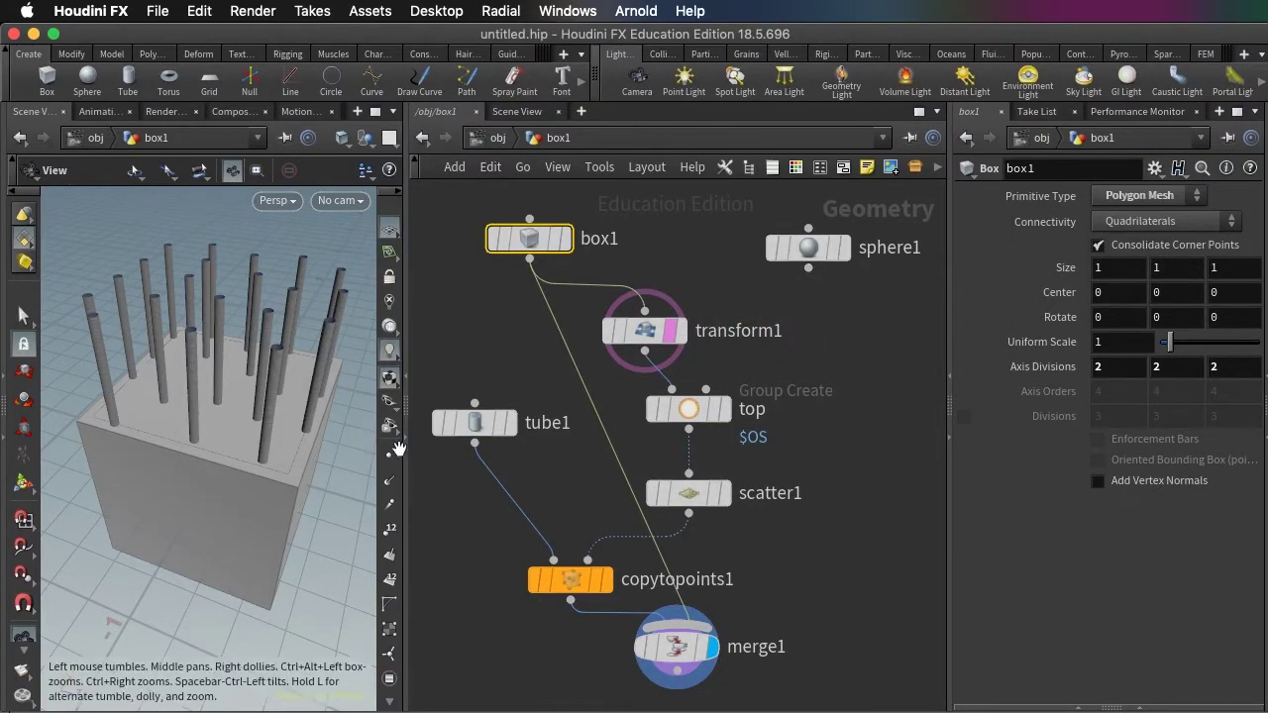
drag(475, 423, 466, 352)
drag(691, 493, 690, 474)
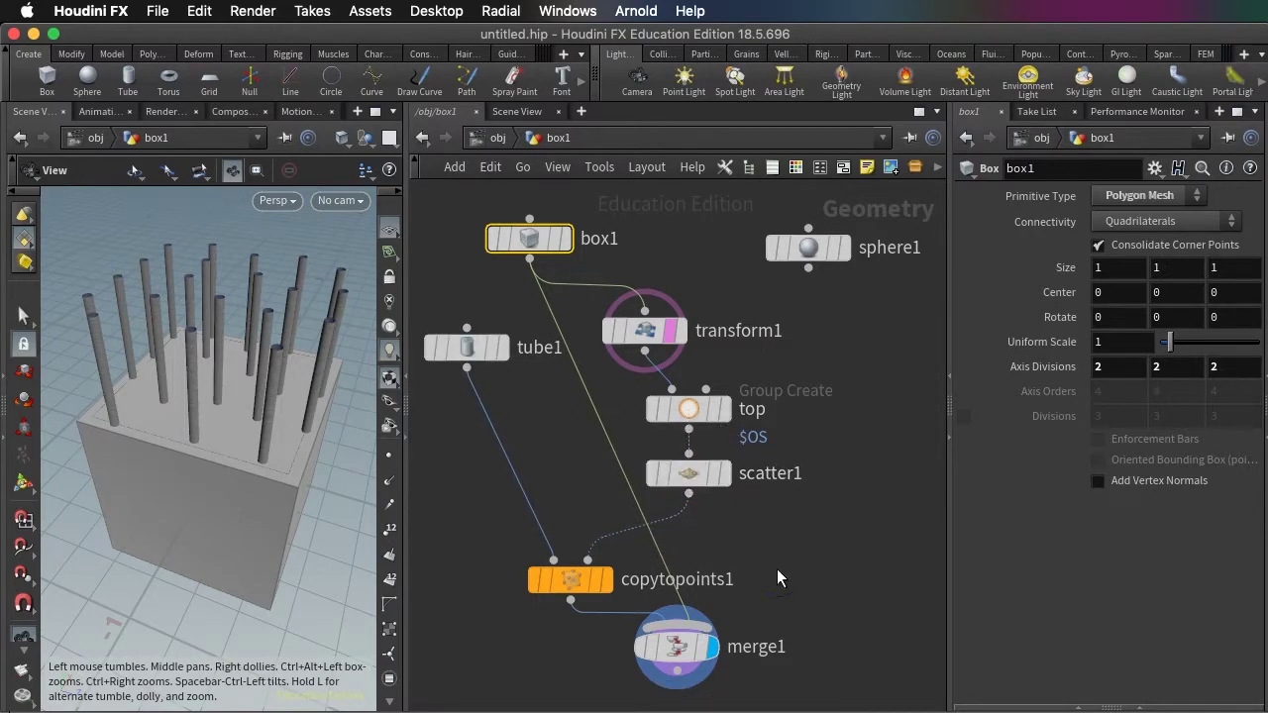
- Insert an Attribute Randomize node between scatter1 and copytopoints1
key(Tab)
text(att)
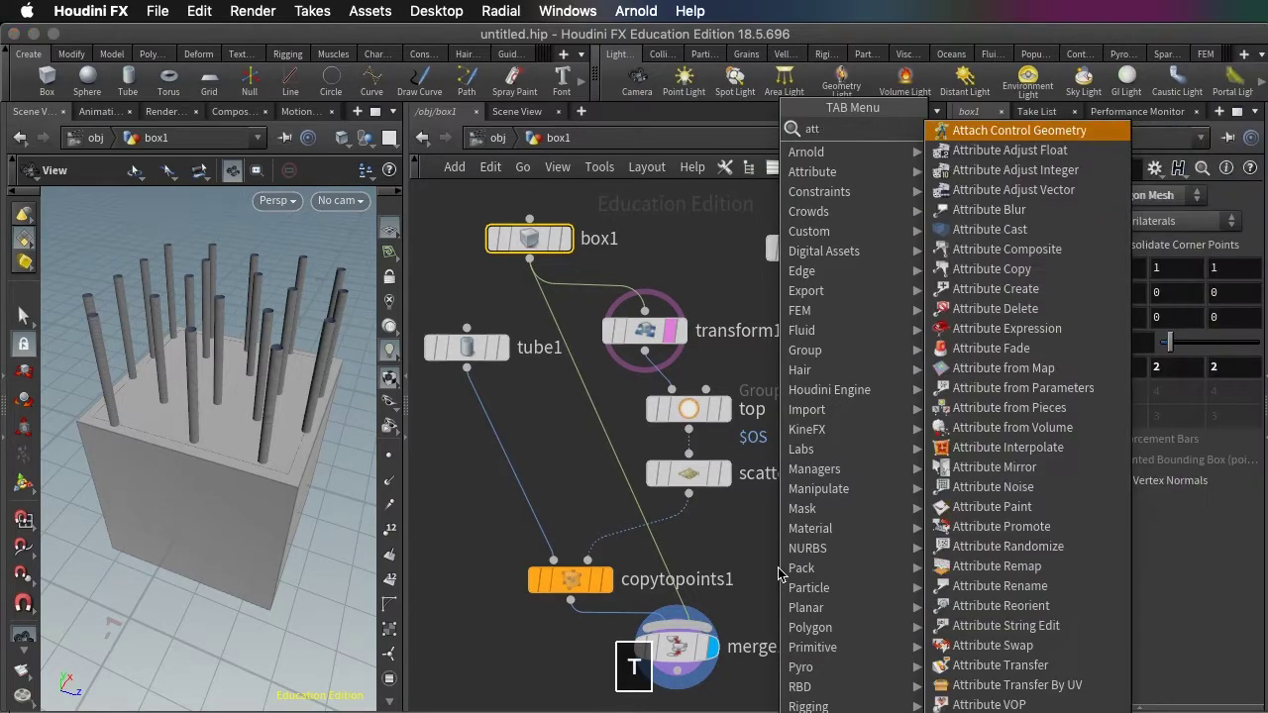
text(rib)
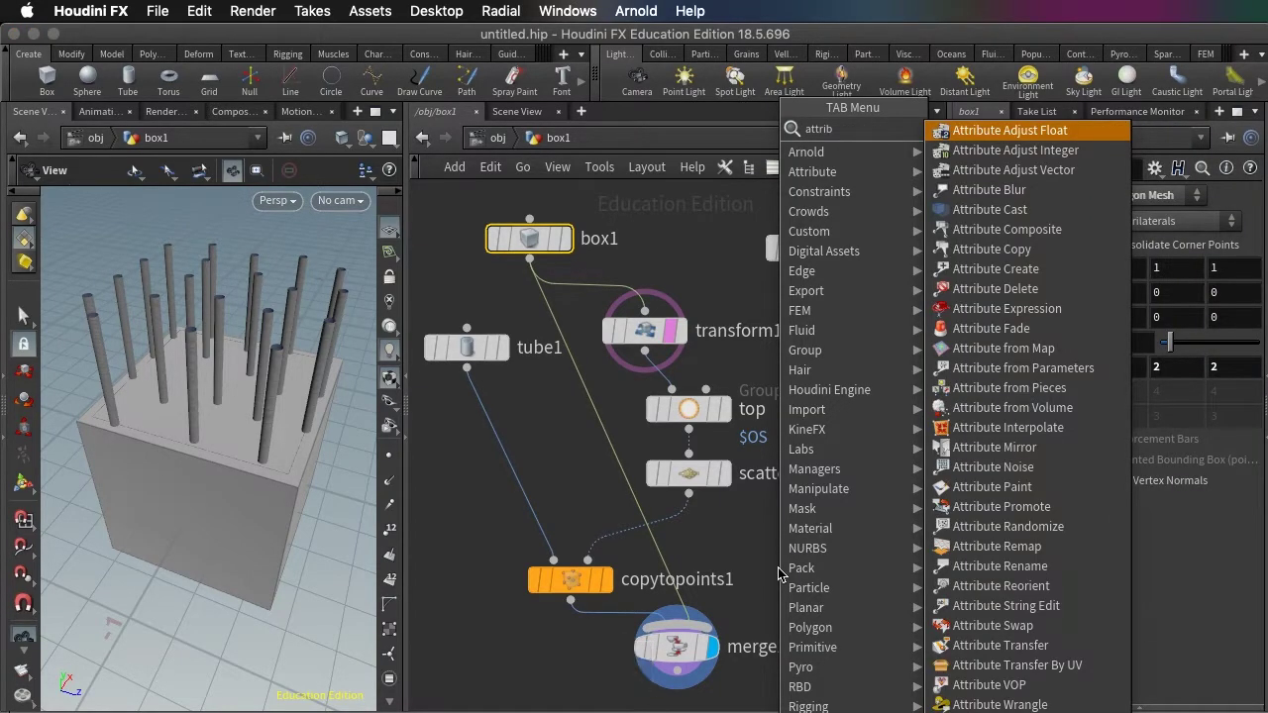
key(Down)
key(Down)
key(Down)
key(Down)
key(Down)
key(Down)
key(Down)
key(Down)
key(Down)
key(Down)
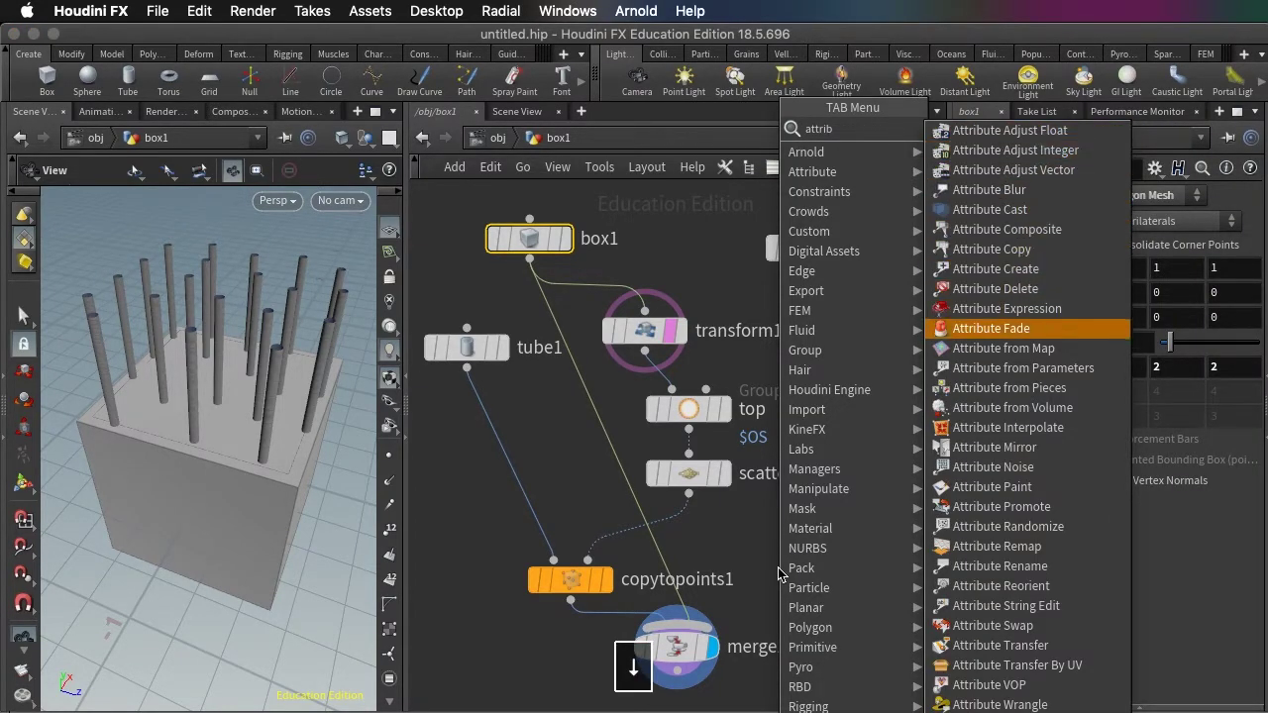
key(Down)
key(Down)
key(Down)
key(Down)
key(Down)
key(Down)
key(Down)
key(Down)
key(Down)
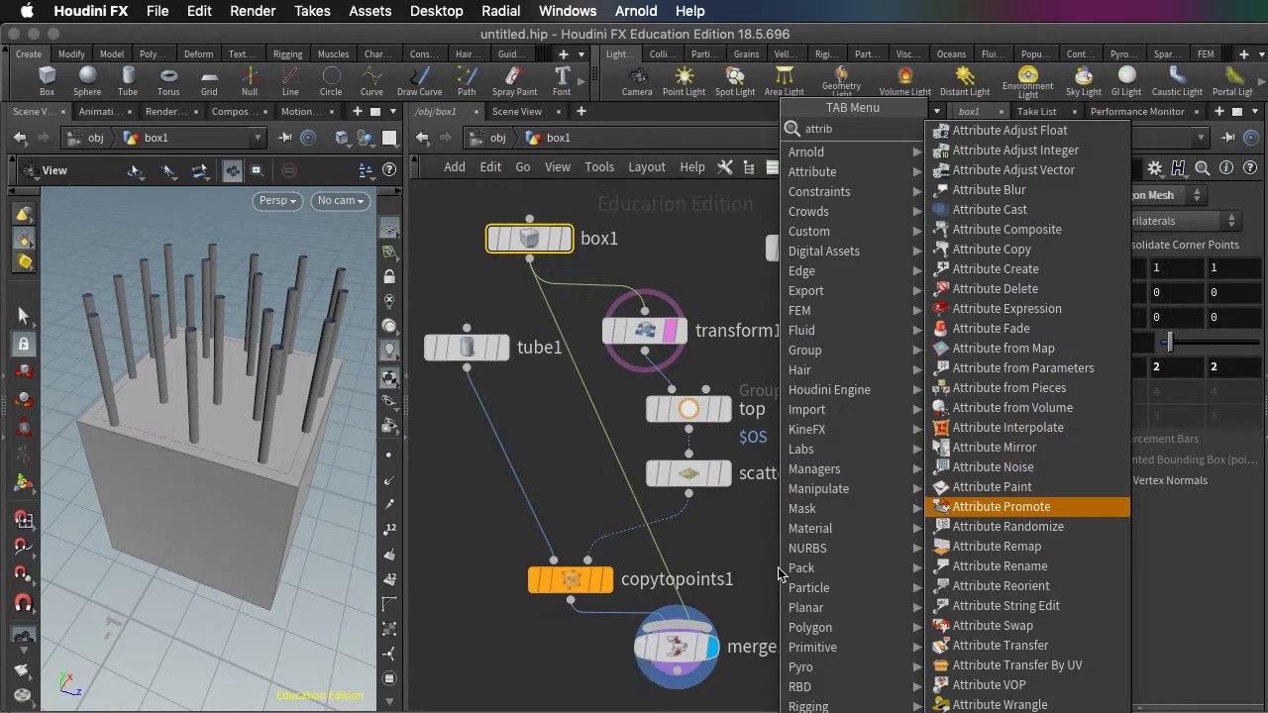
key(Down)
key(Return)
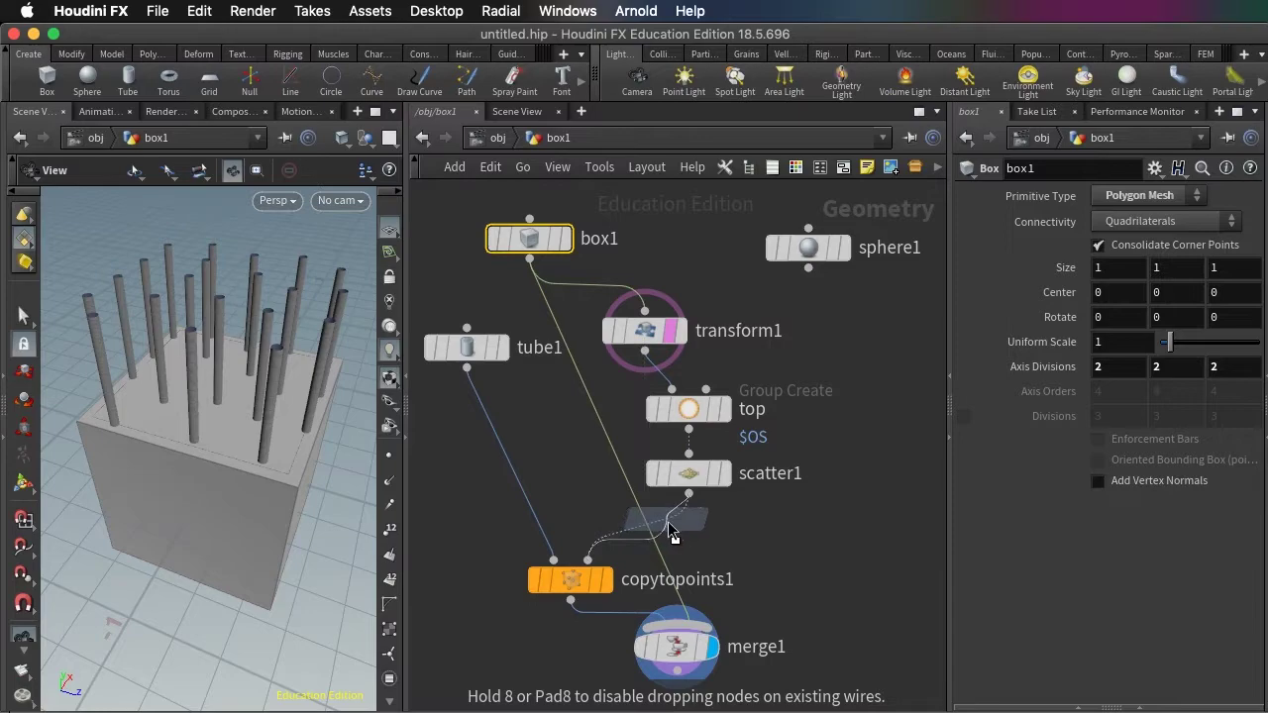
click(669, 532)
drag(681, 565, 693, 562)
mouse_move(224, 386)
mouse_down()
mouse_move(173, 386)
mouse_move(211, 387)
mouse_up()
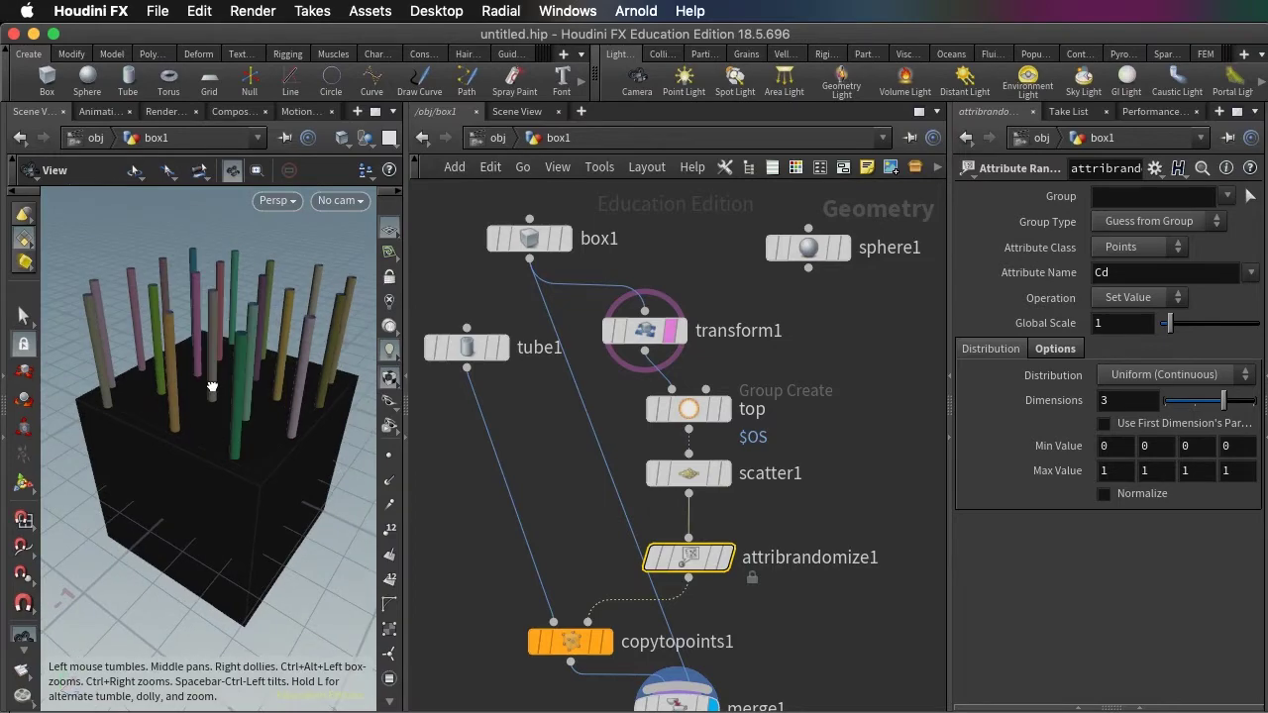
- Set attribrandomize1's Attribute Name to scale so the tubes get random sizes
click(1133, 268)
text(scale)
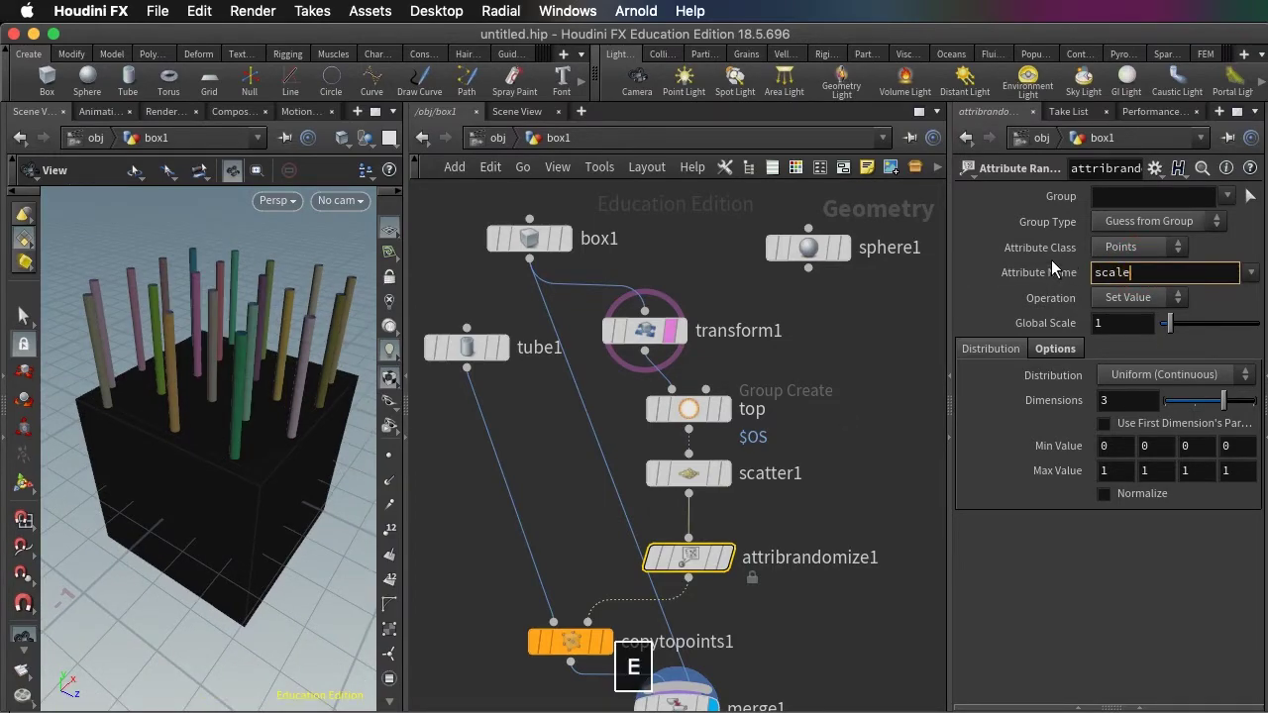
key(Return)
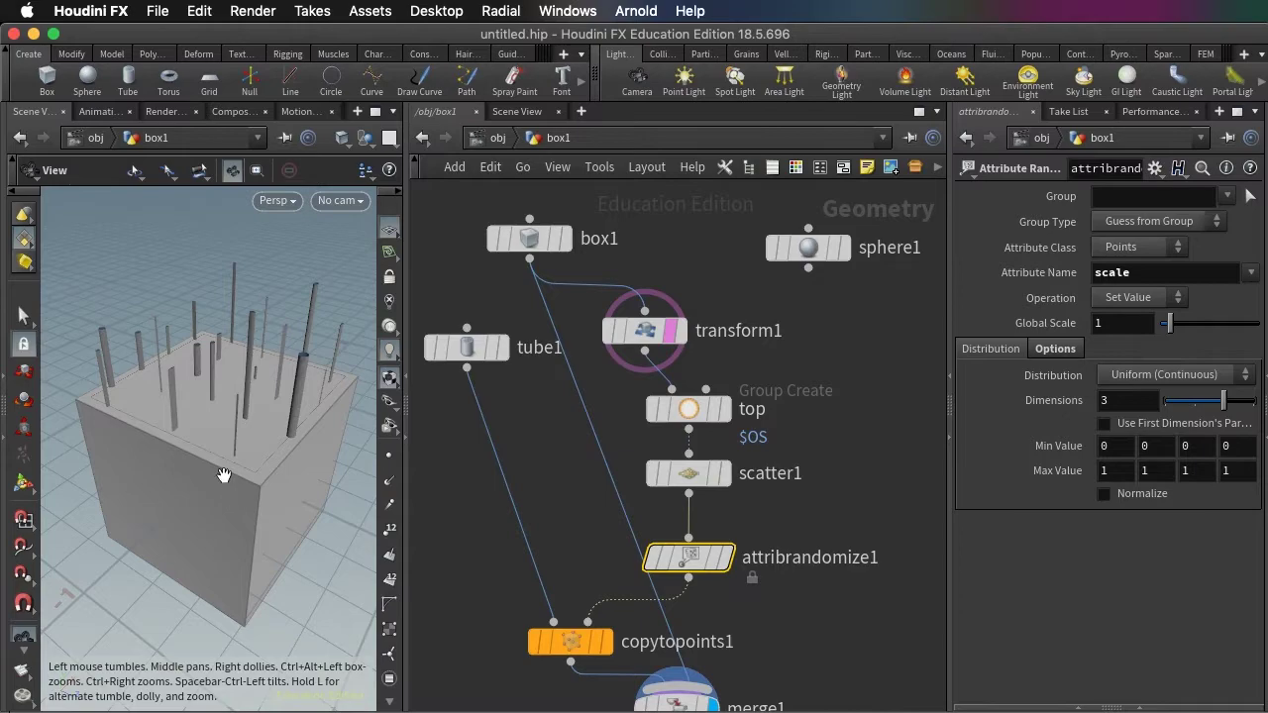
drag(224, 472, 189, 427)
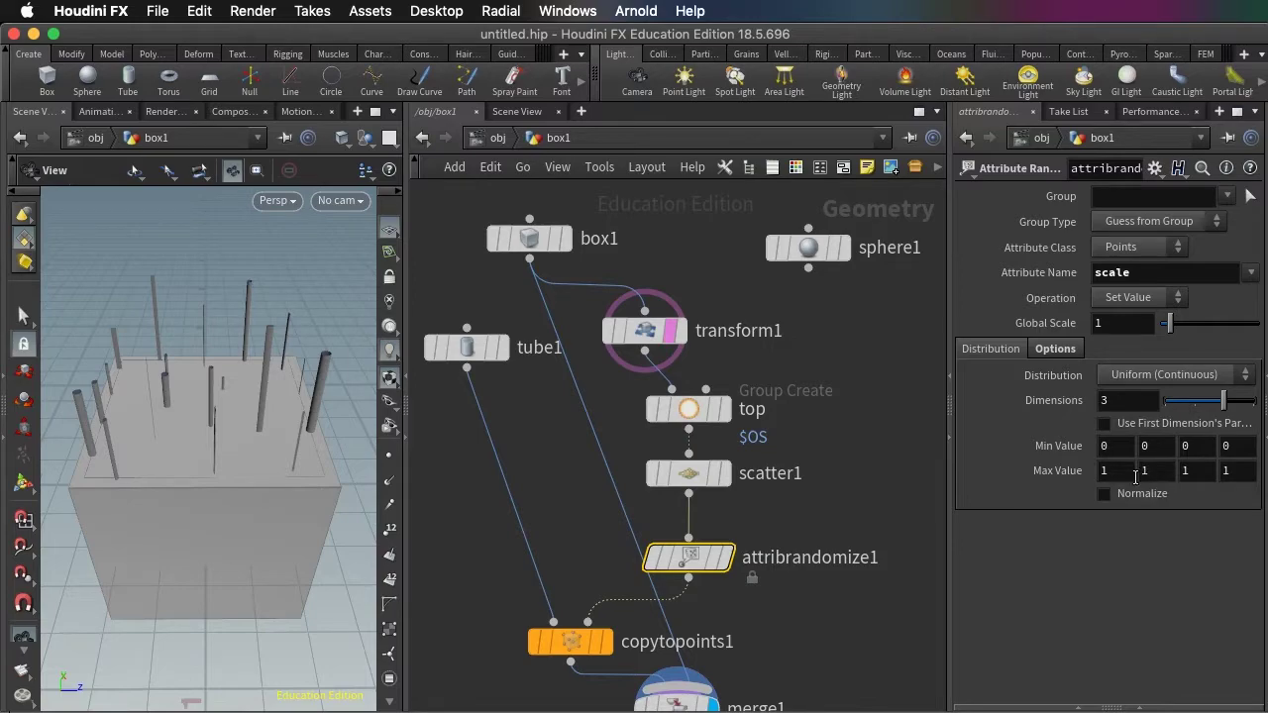
- Enter attribrandomize1 Min Value X 1, Z 1 and Y .3 for height-only variation
click(1116, 446)
text(1)
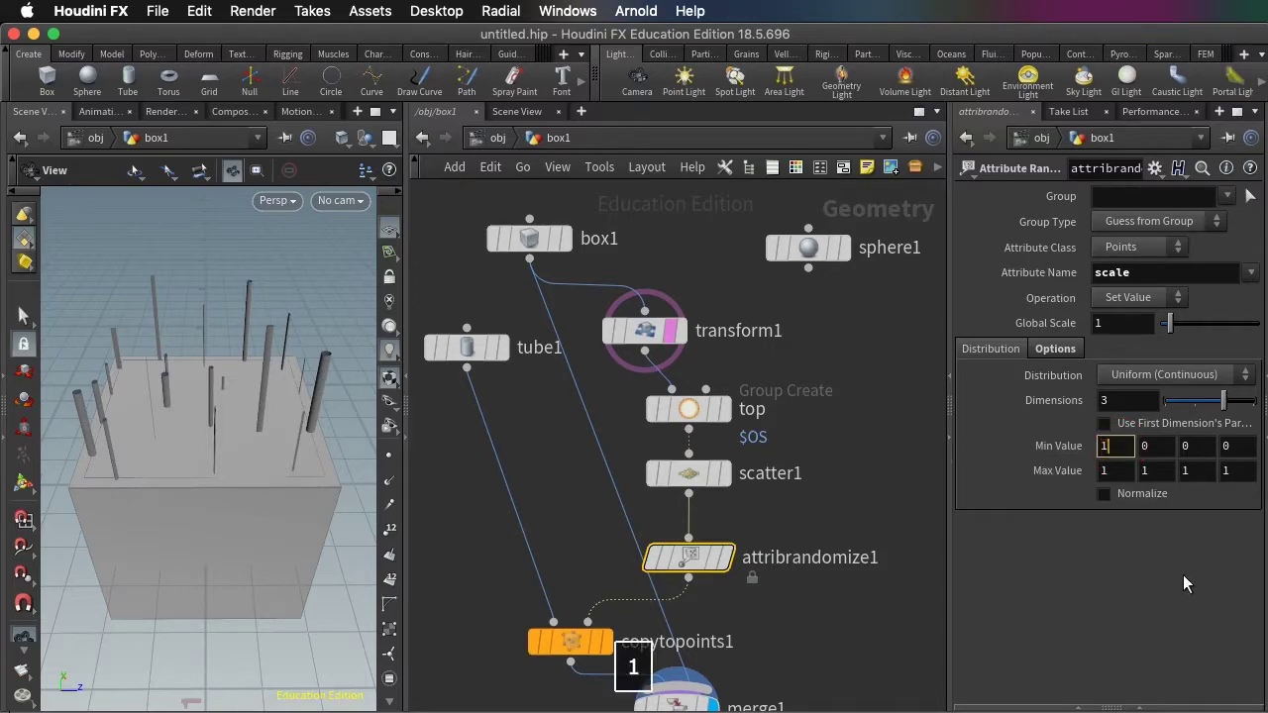
key(Return)
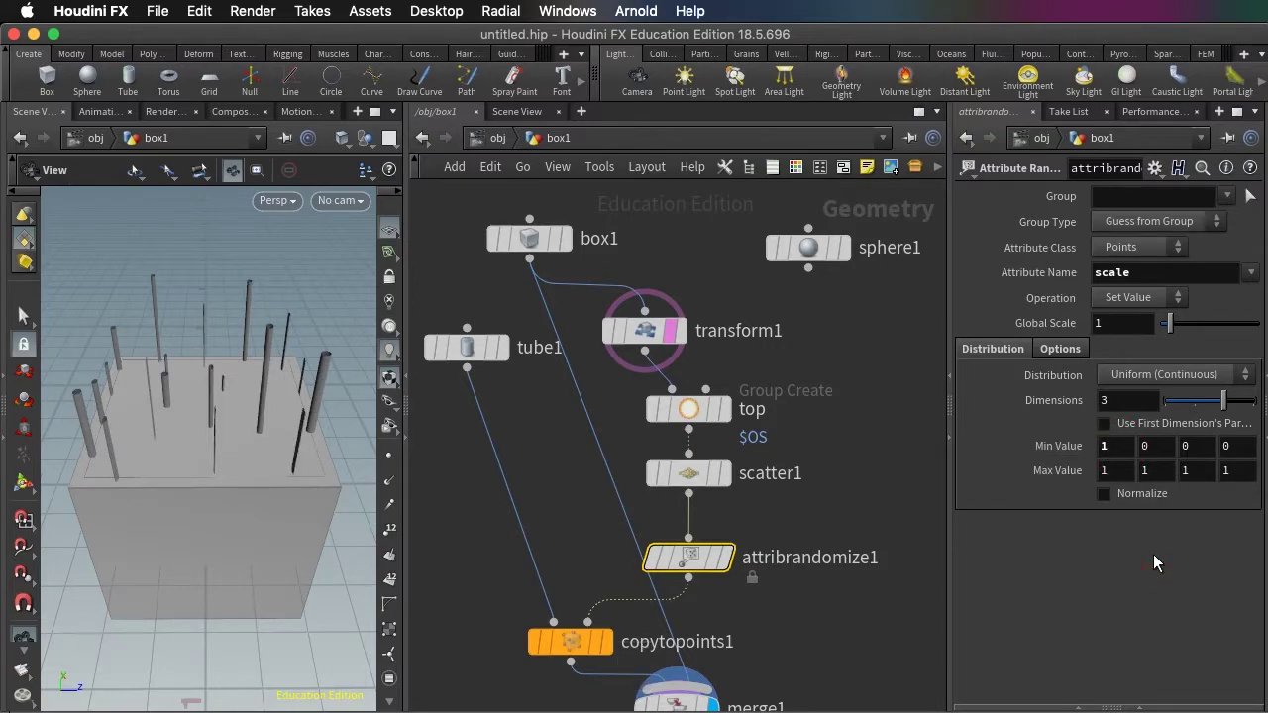
click(1195, 447)
text(1)
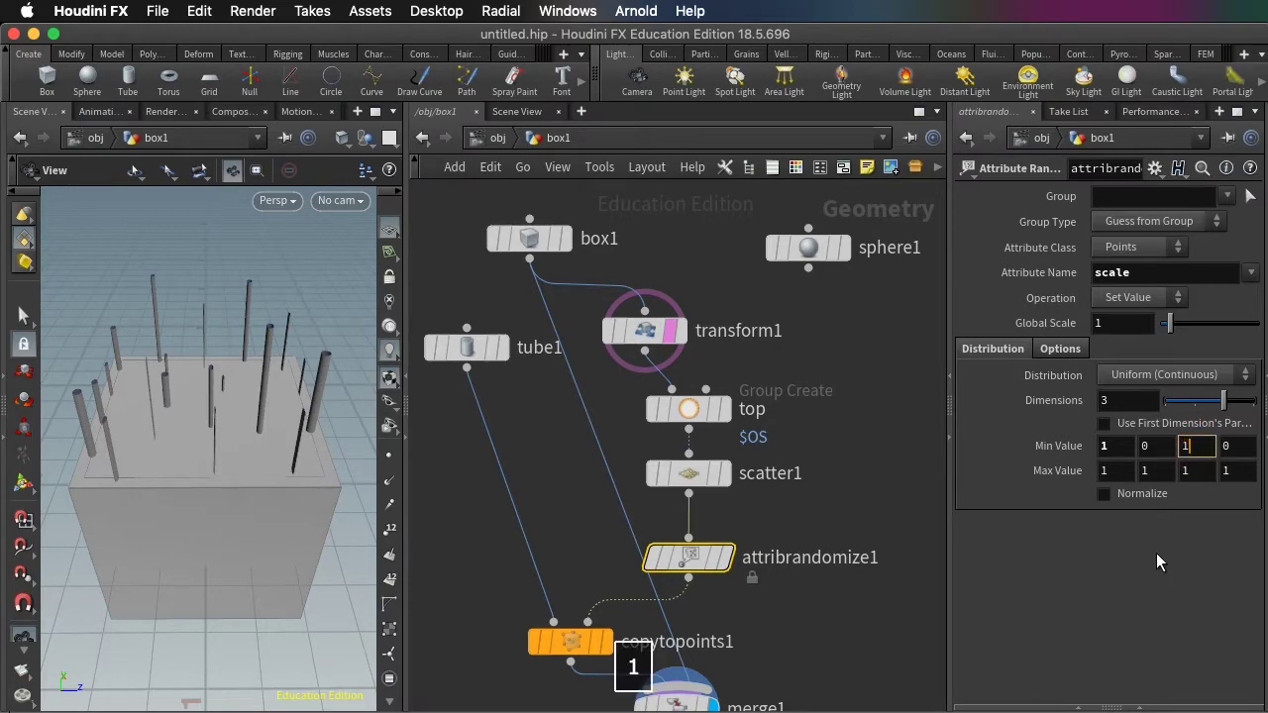
key(Return)
drag(169, 436, 232, 445)
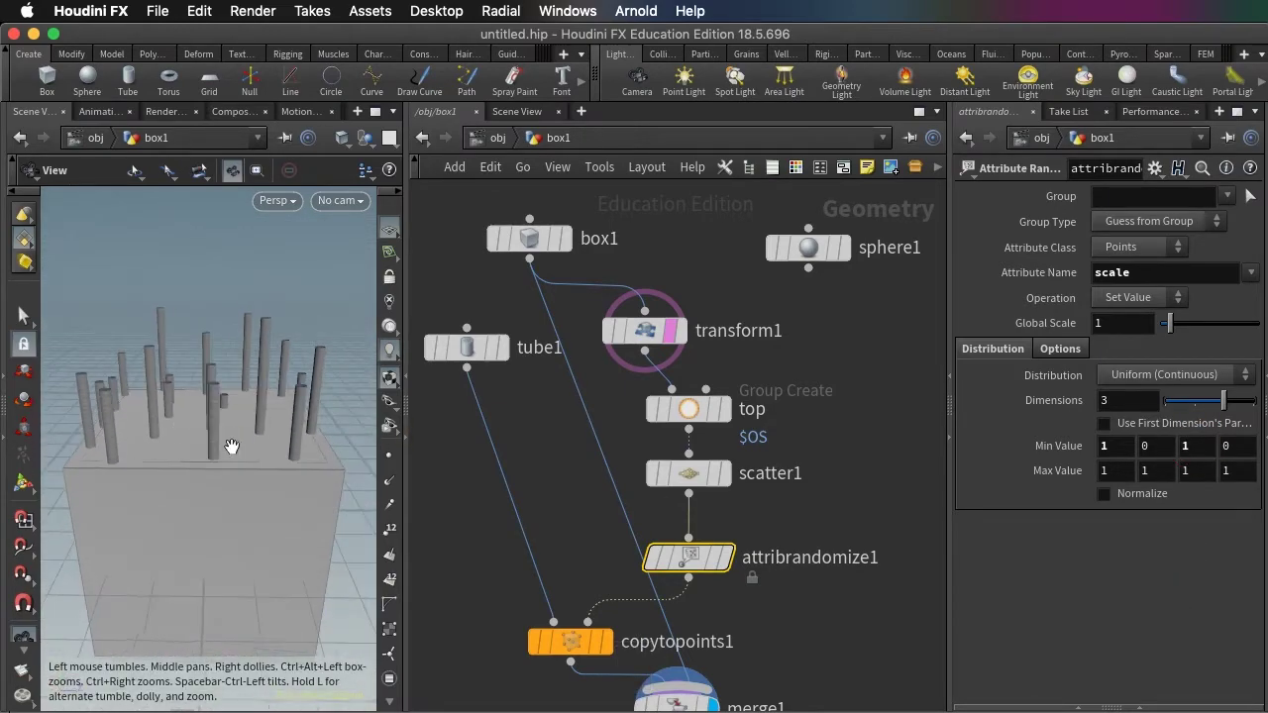
double_click(1147, 446)
text(.3)
key(Return)
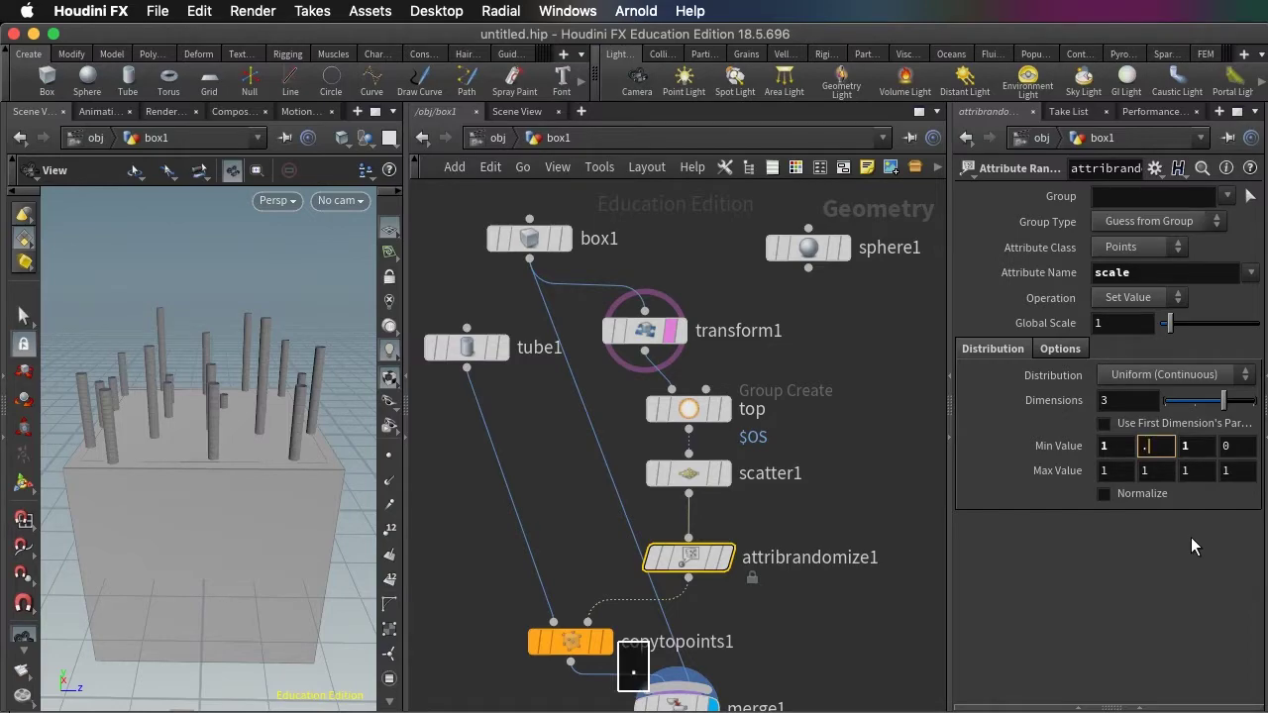
drag(169, 439, 241, 410)
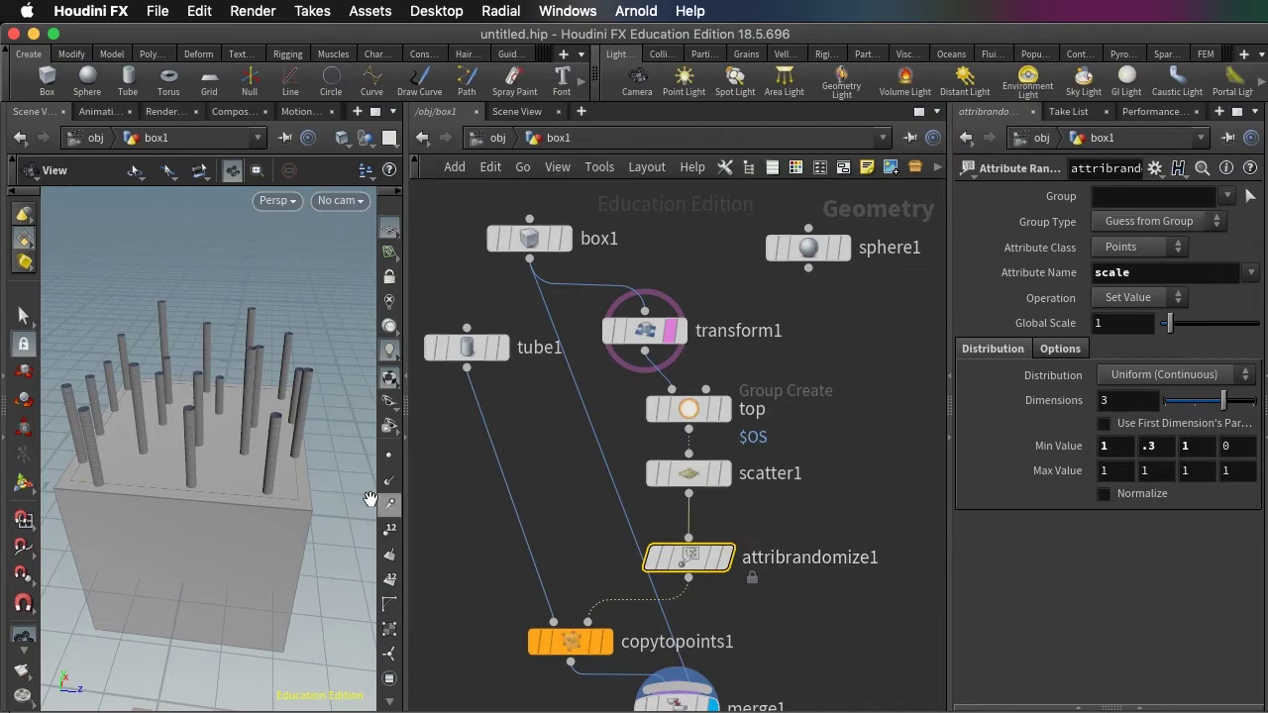
drag(317, 495, 236, 455)
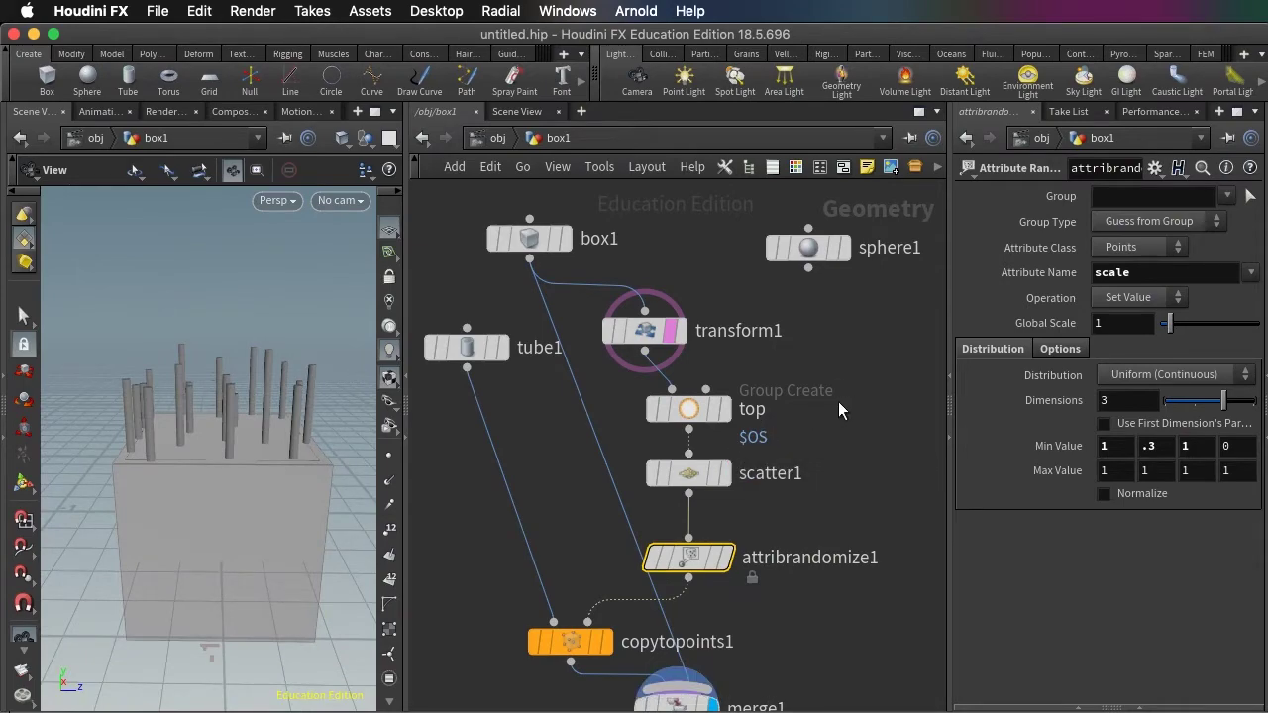
mouse_move(694, 410)
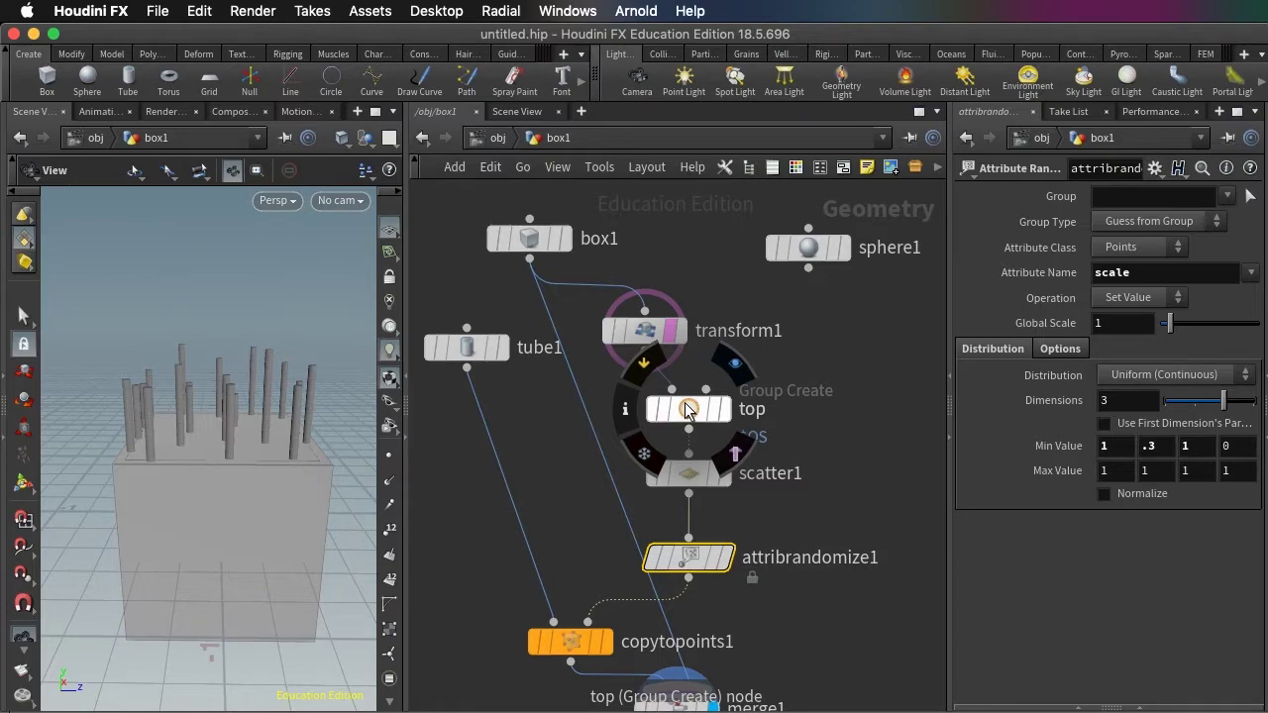
- Duplicate the top group node as top1, feed it from box1 and display it
drag(290, 529, 189, 511)
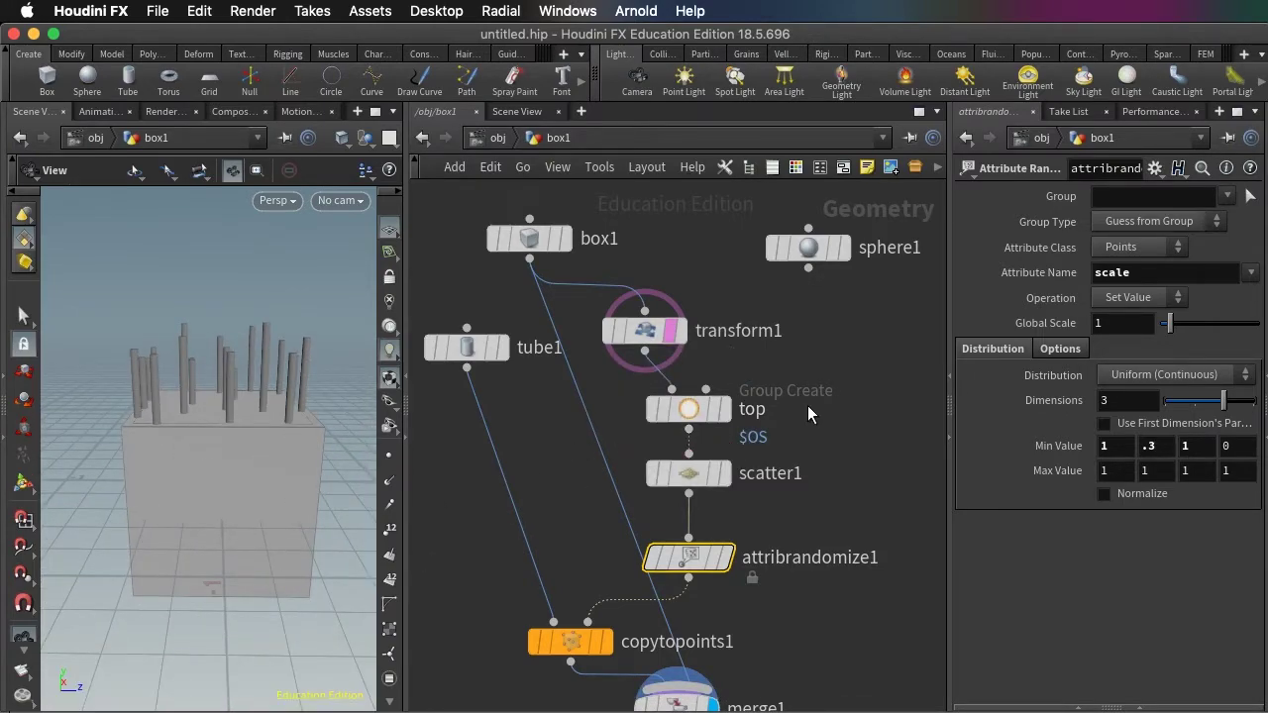
key(BackSpace)
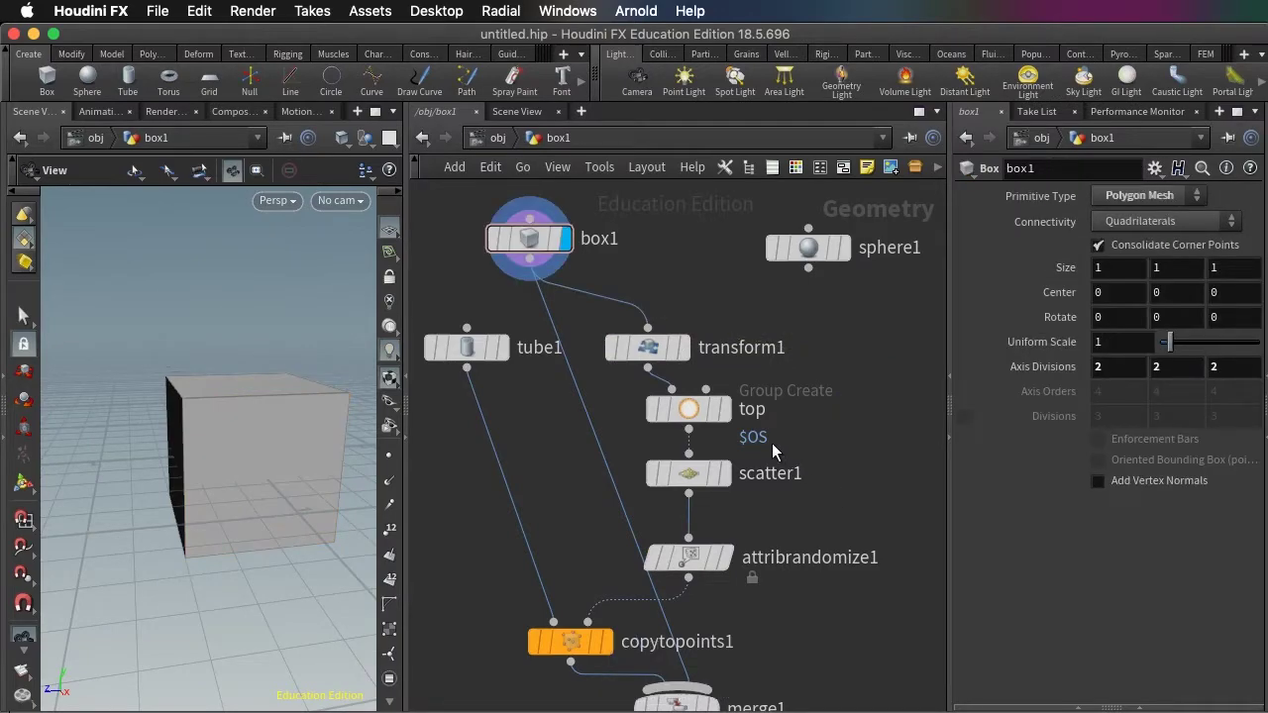
mouse_move(691, 417)
alt+drag(692, 416, 882, 413)
drag(530, 260, 865, 388)
click(919, 409)
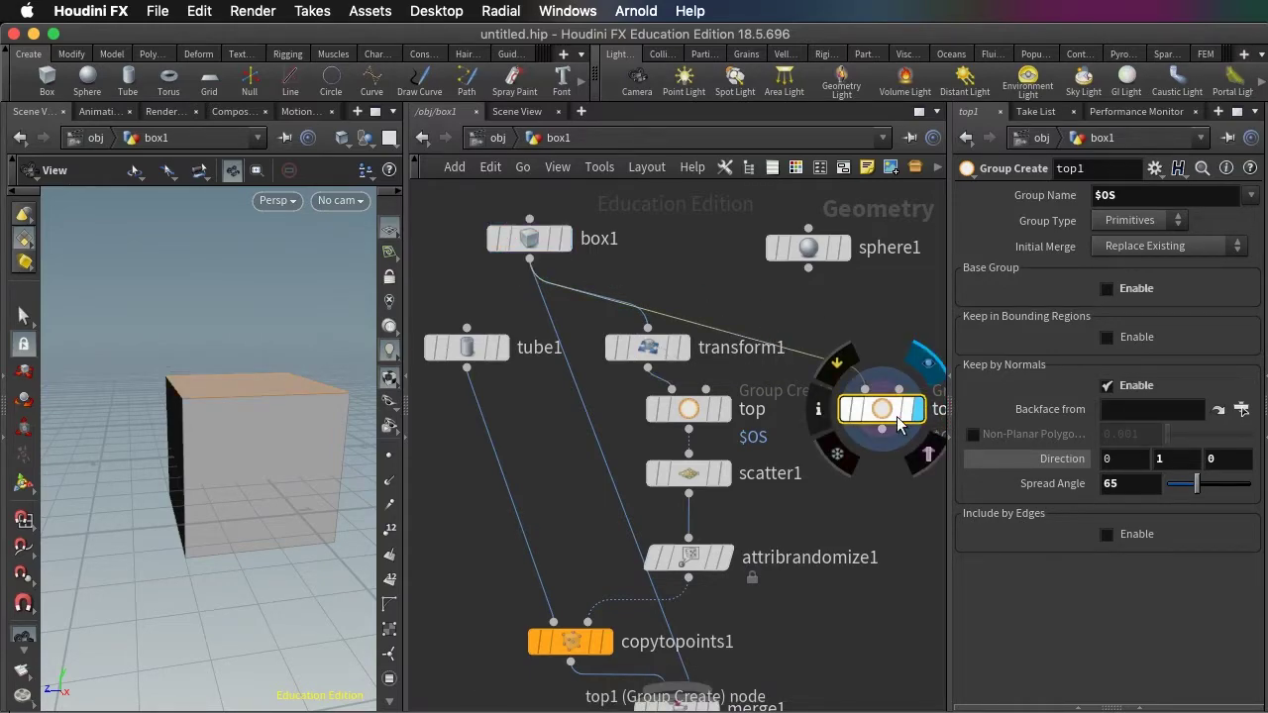
- Change top1's normal direction to 0, 0, 1 to pick the front face, and rename it front
drag(232, 441, 260, 445)
click(1226, 463)
text(0 )
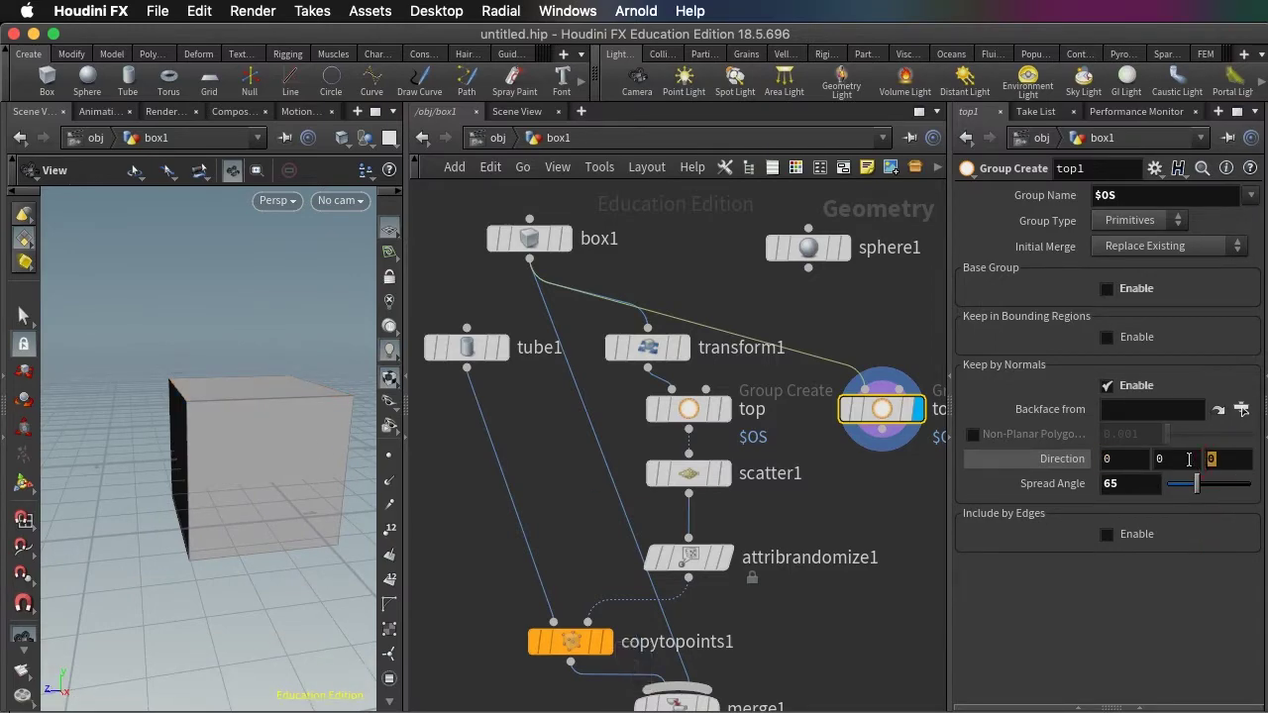
text(1)
click(1199, 582)
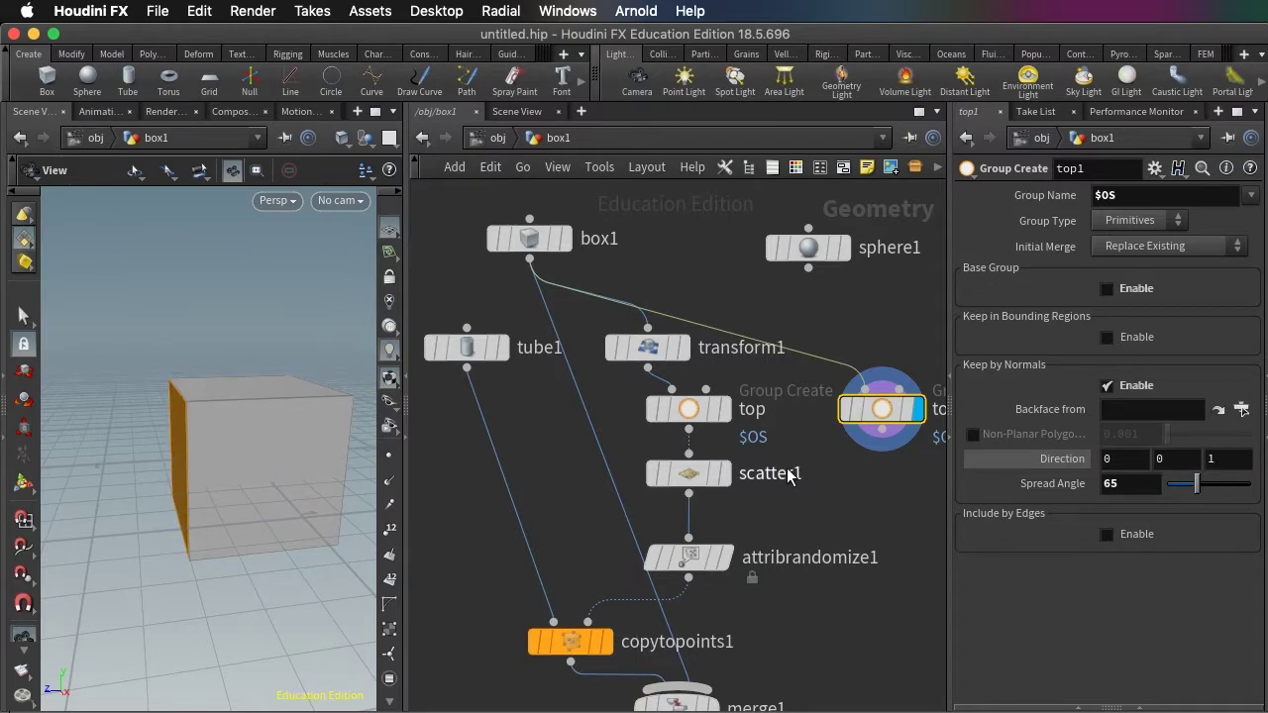
key(h)
drag(192, 453, 270, 424)
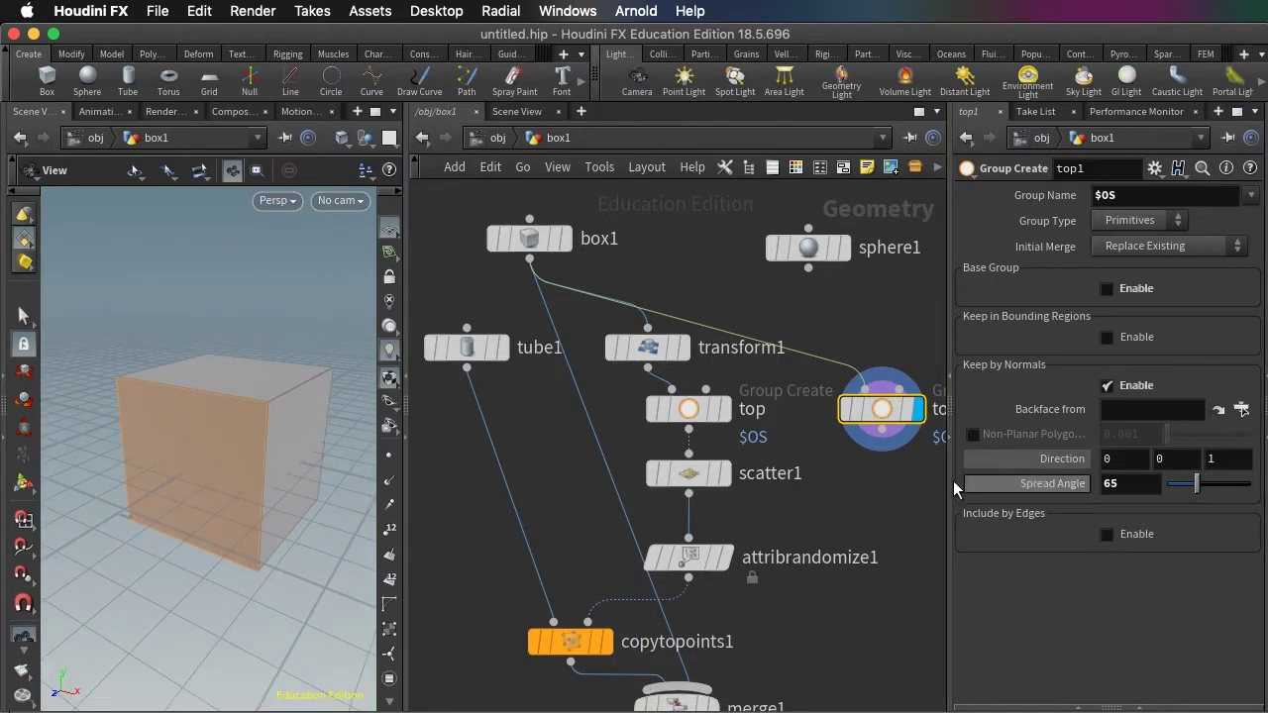
key(Tab)
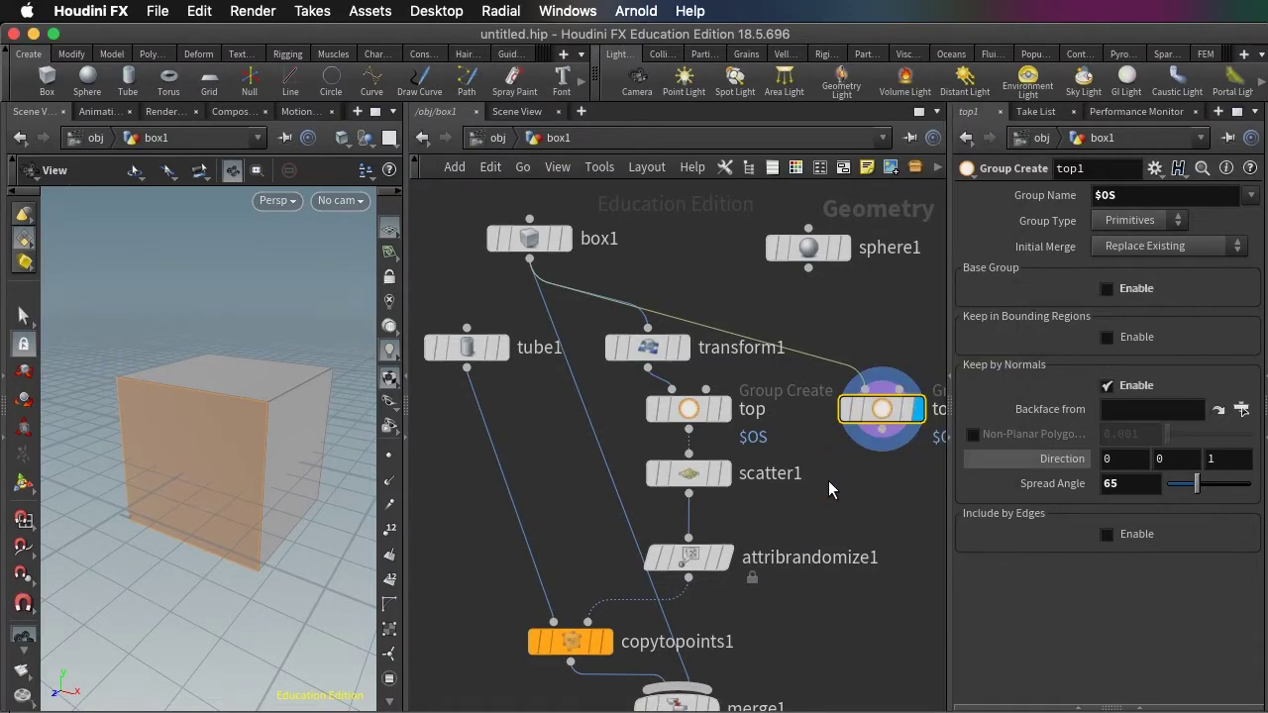
double_click(1062, 168)
text(front)
- Confirm the name front and add a Delete node below it removing the front group
key(Return)
key(Tab)
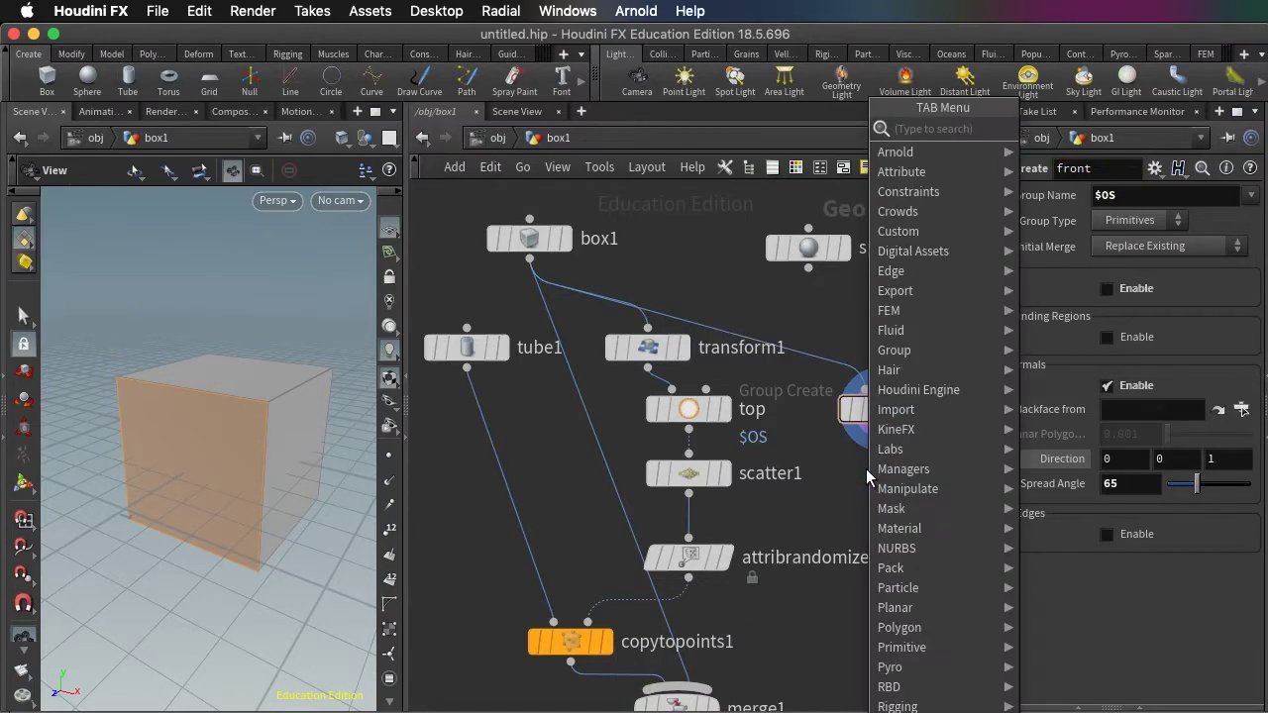
text(dele)
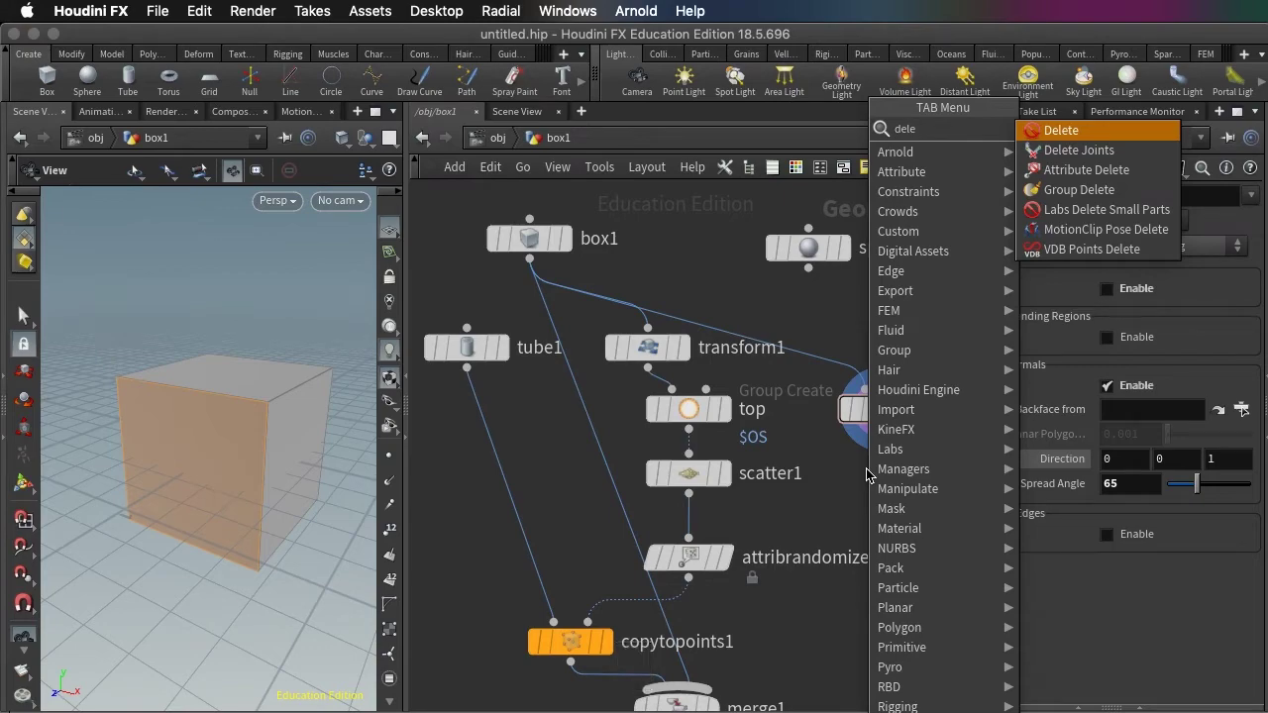
key(Return)
click(880, 491)
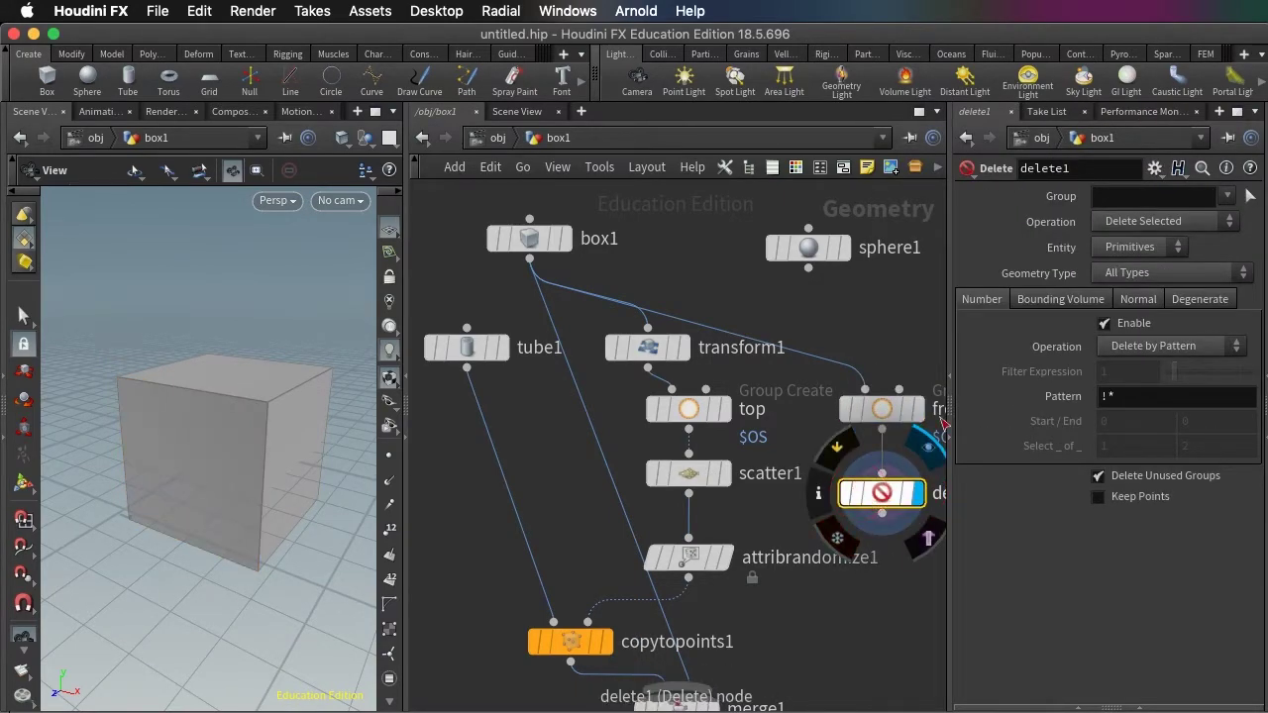
click(1232, 198)
click(1234, 216)
drag(252, 464, 262, 454)
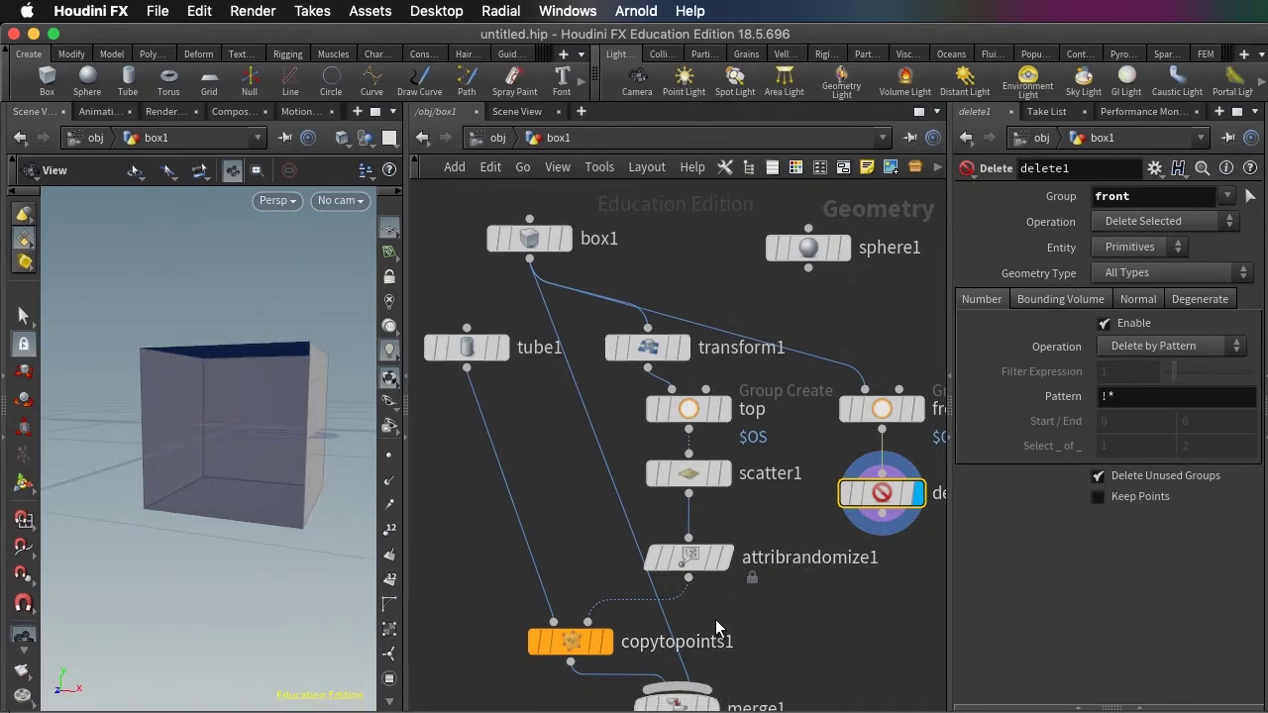
- Replace box1 with delete1 as merge1's input and display the open box with poles
key(y)
drag(704, 611, 649, 619)
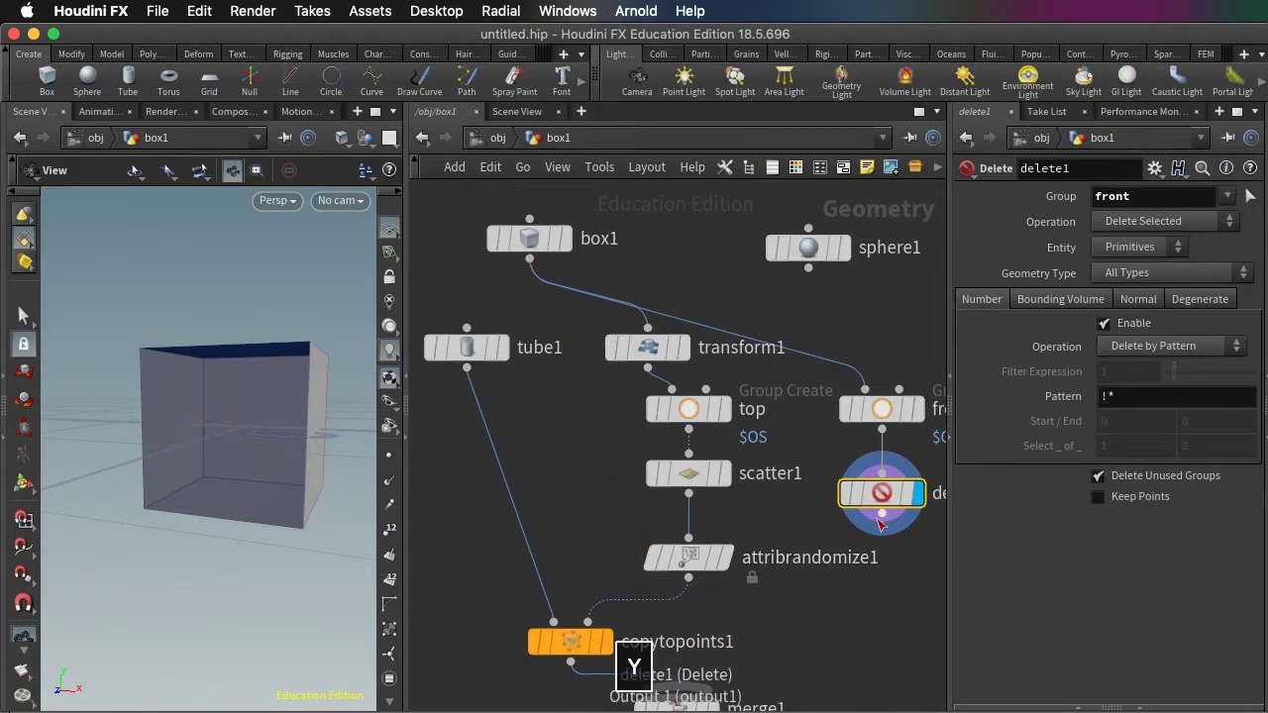
drag(881, 533, 711, 666)
click(711, 666)
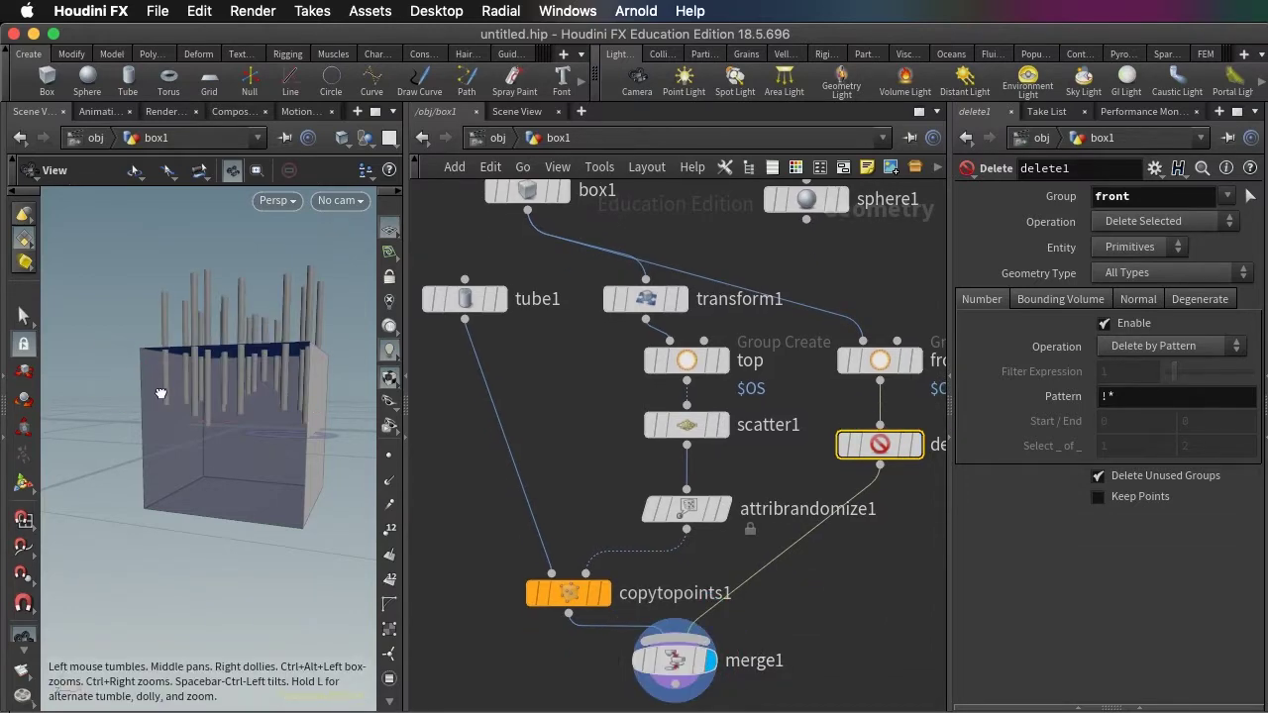
drag(119, 376, 193, 447)
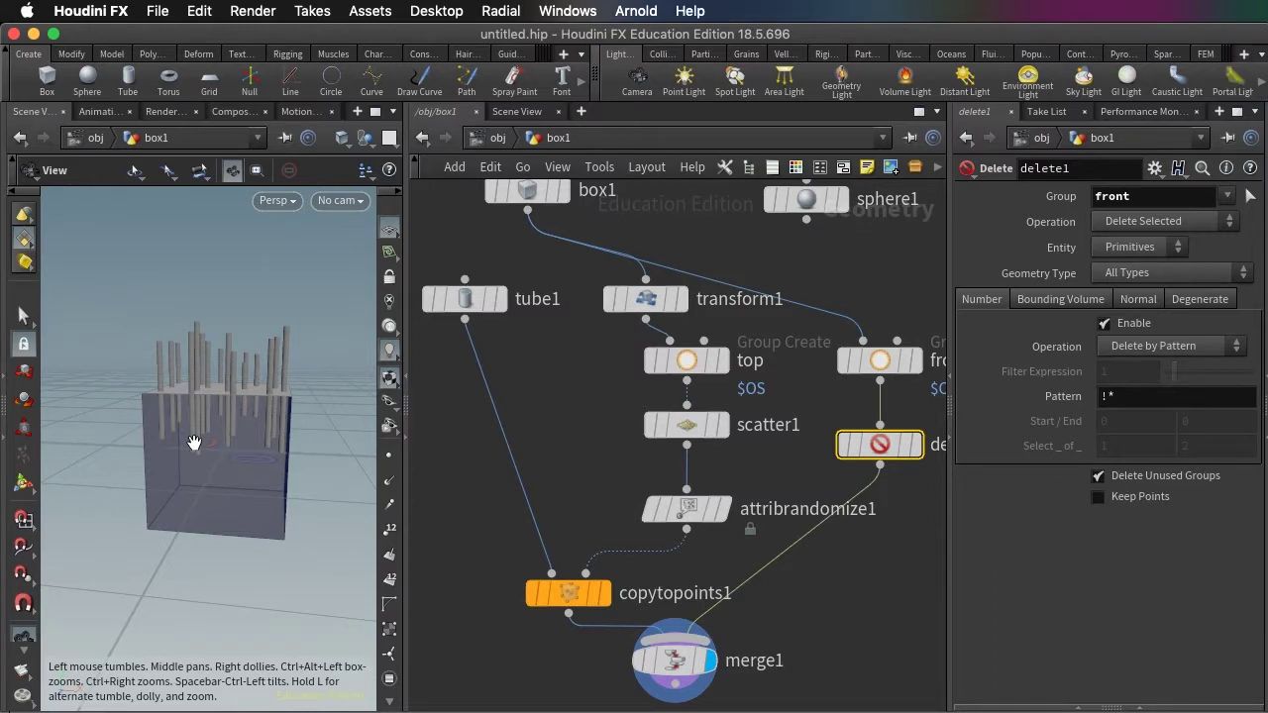
drag(194, 443, 204, 442)
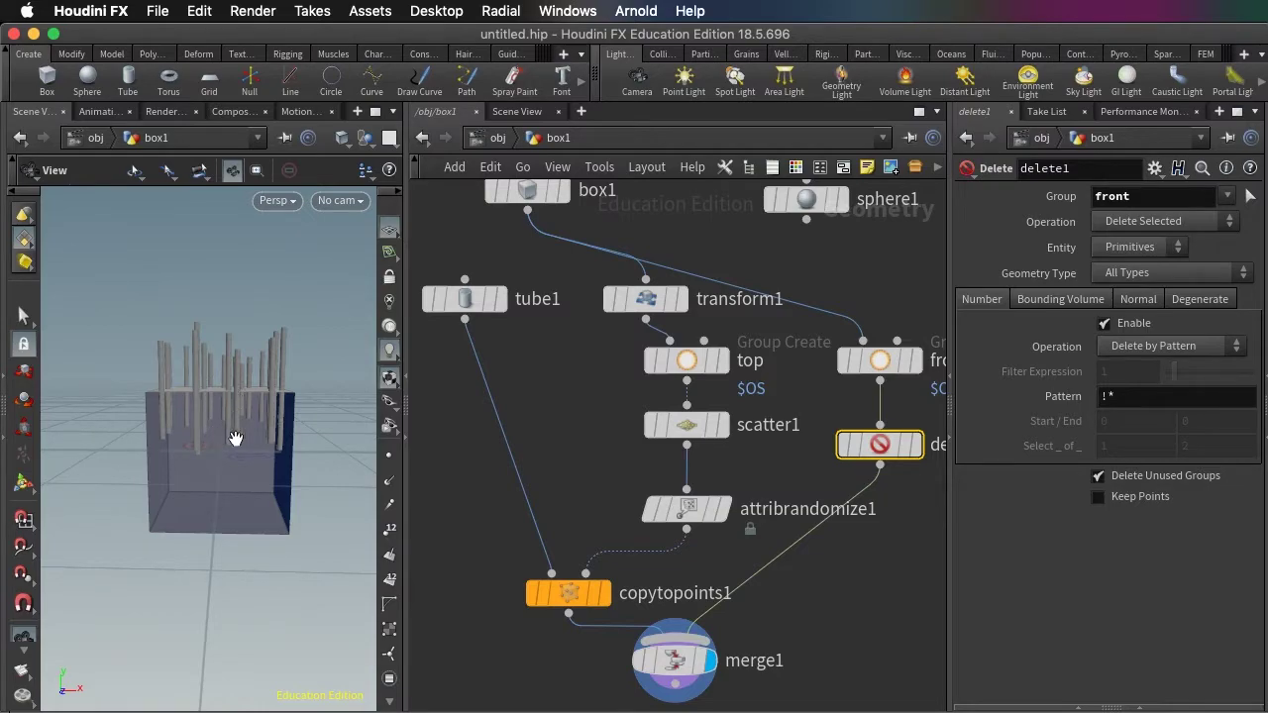
mouse_move(226, 424)
mouse_down()
mouse_move(232, 442)
mouse_move(211, 419)
mouse_move(213, 454)
mouse_move(213, 441)
mouse_up()
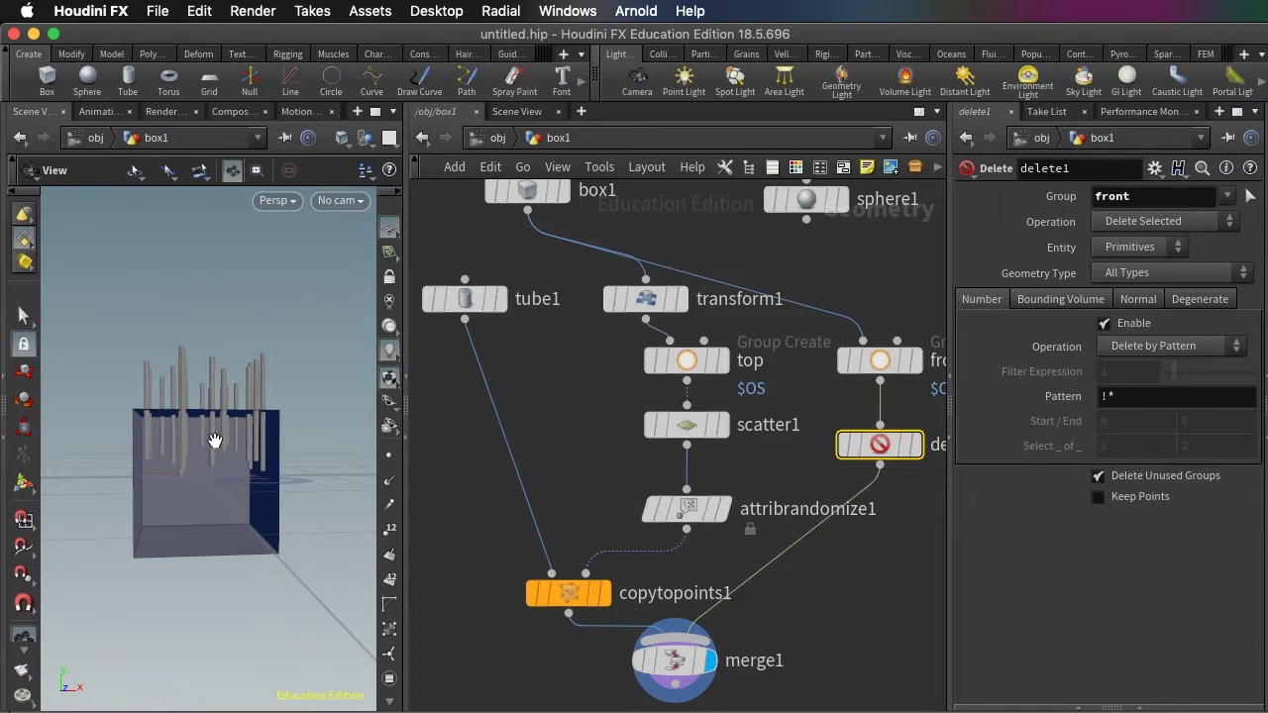
click(472, 305)
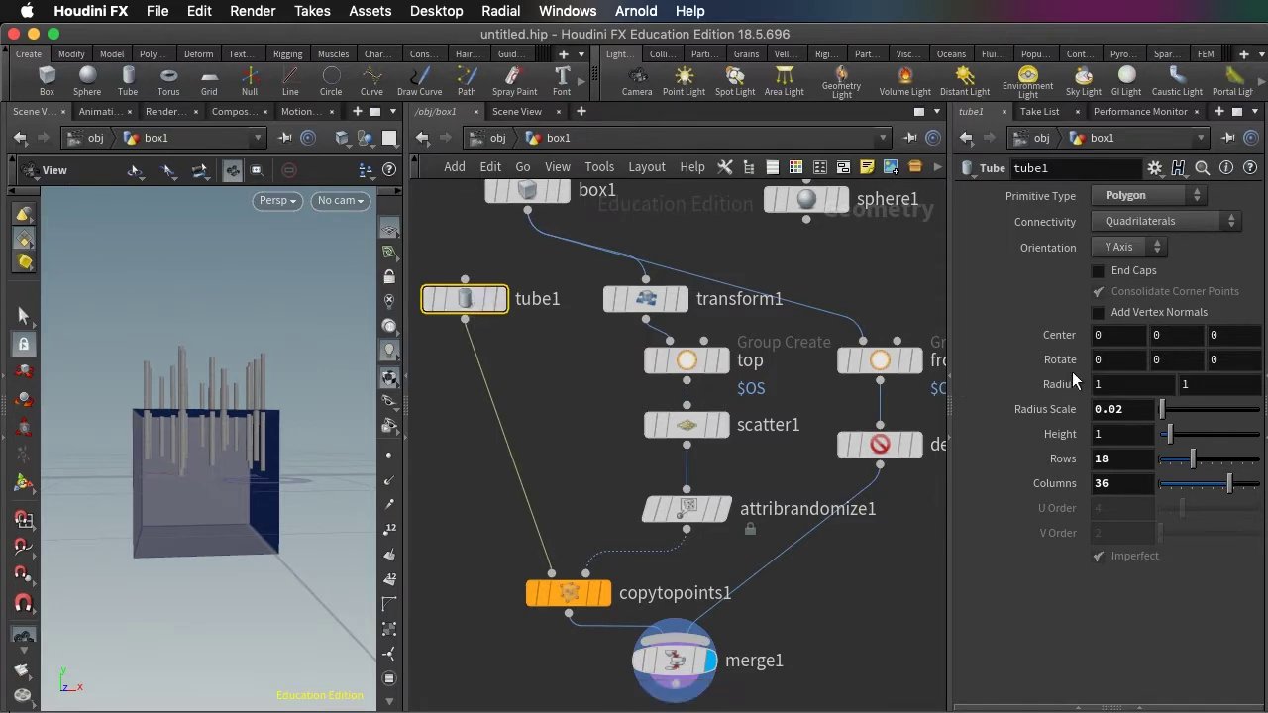
- Set tube1's Center Y to .5 to raise the tubes
middle_click(1172, 337)
click(1169, 335)
text(.5)
key(Return)
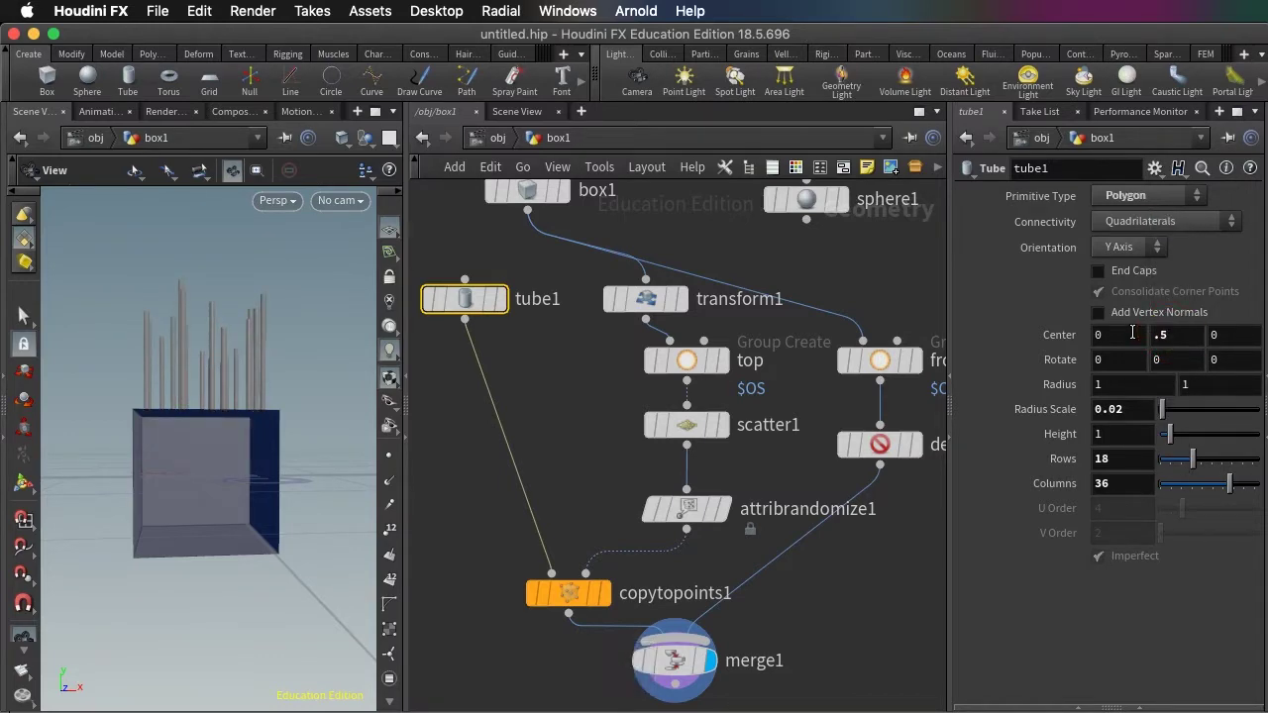
mouse_move(201, 427)
mouse_down()
mouse_move(193, 436)
mouse_move(211, 436)
mouse_move(210, 451)
mouse_move(192, 465)
mouse_move(227, 430)
mouse_move(207, 429)
mouse_up()
scroll(204, 466, down, 3)
scroll(198, 470, up, 5)
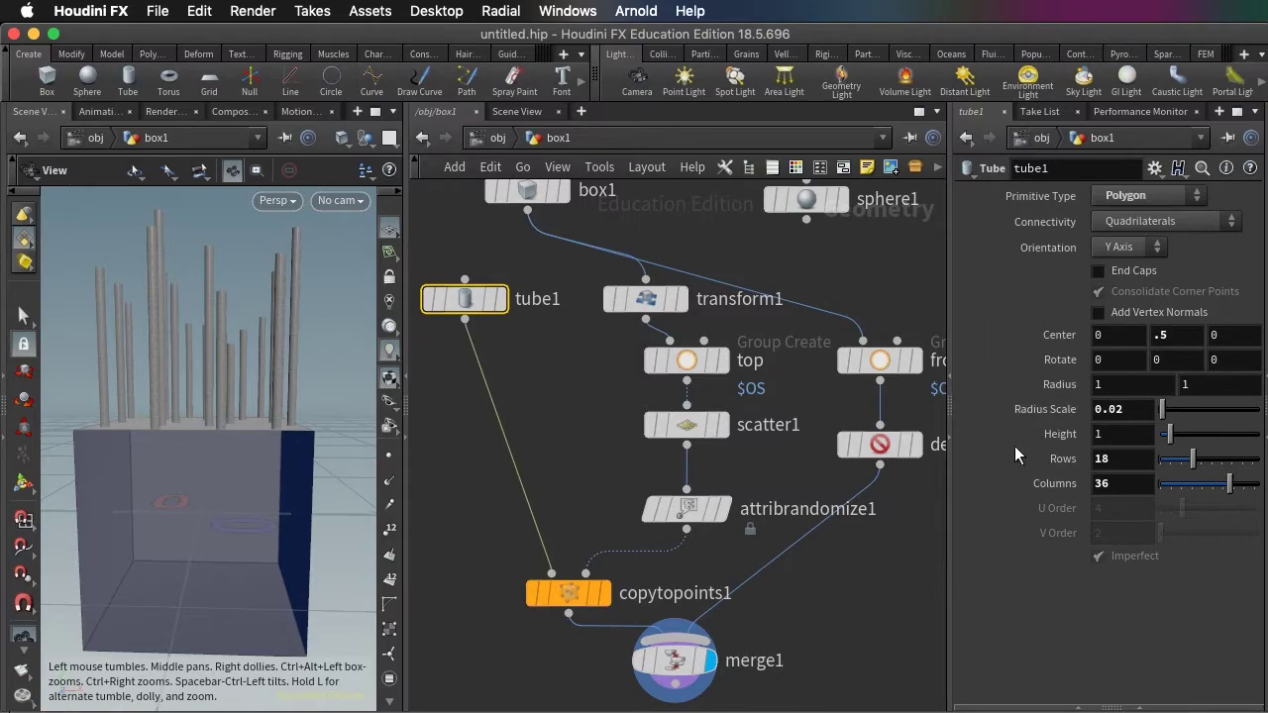
- Lower tube1's Height to 0.6 and change Center Y to .3
drag(189, 456, 194, 458)
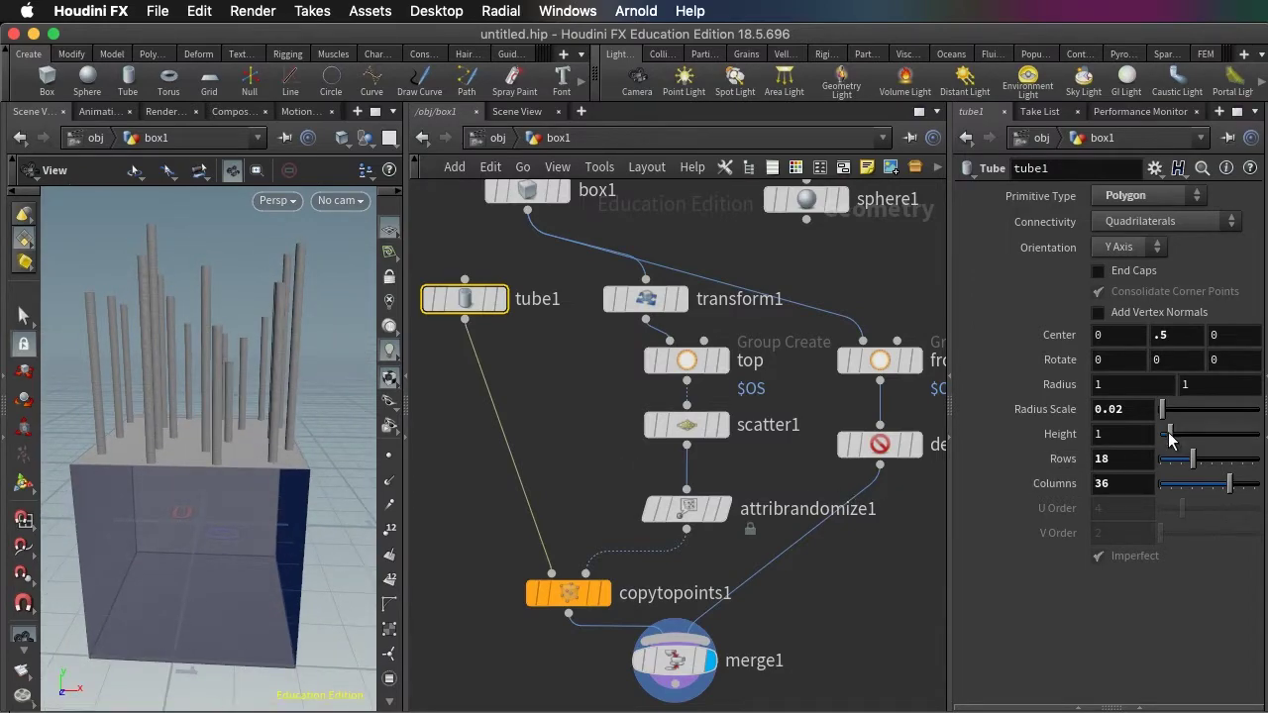
middle_drag(1137, 436, 1082, 441)
drag(161, 450, 163, 436)
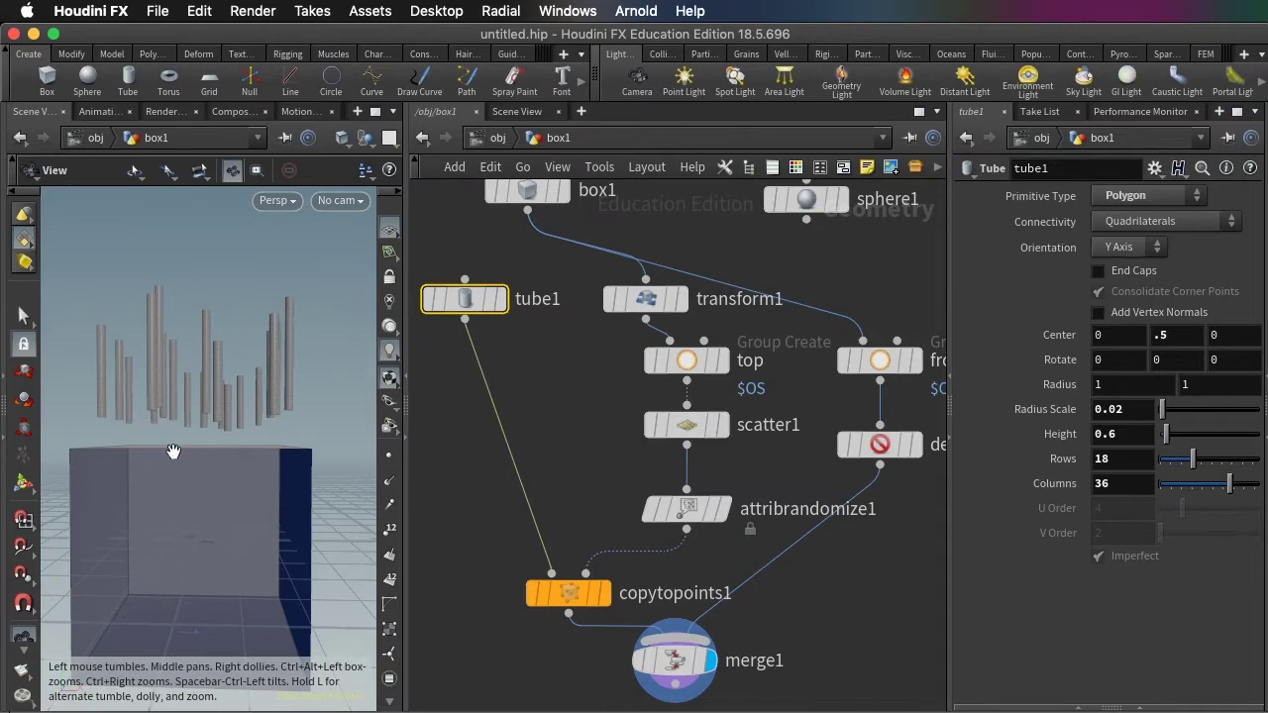
scroll(178, 454, up, 4)
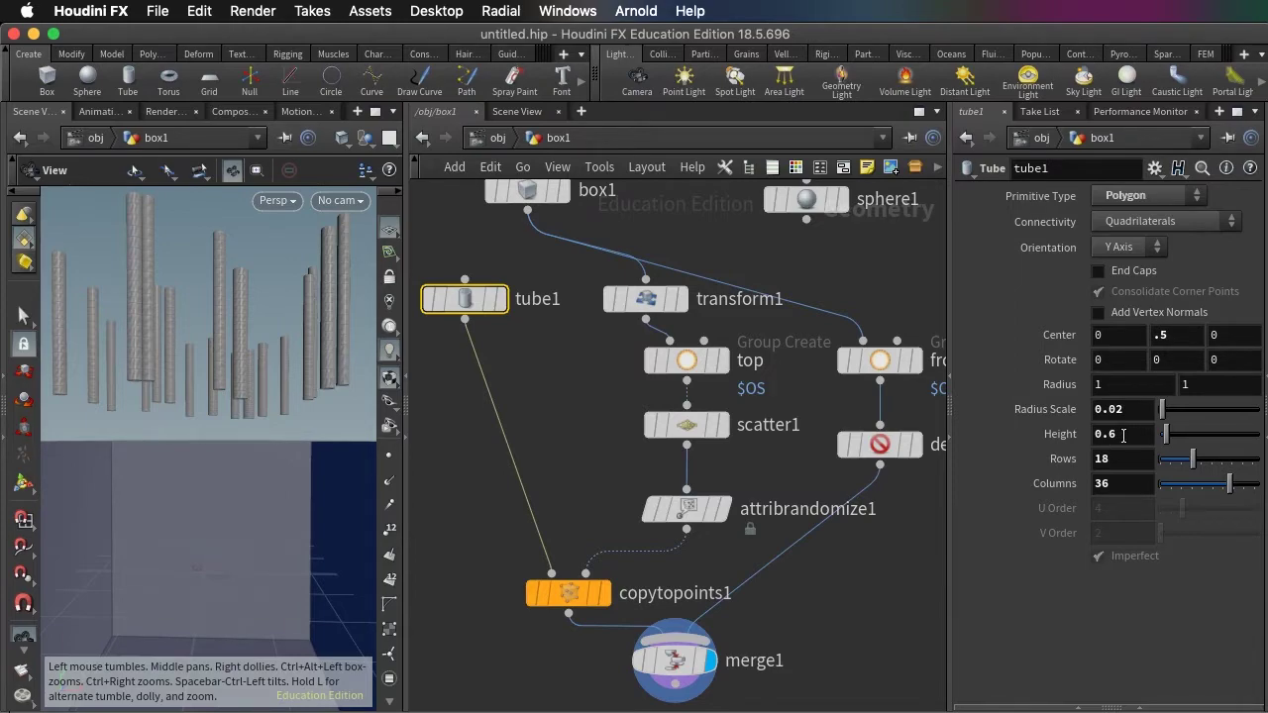
double_click(1162, 335)
text(3)
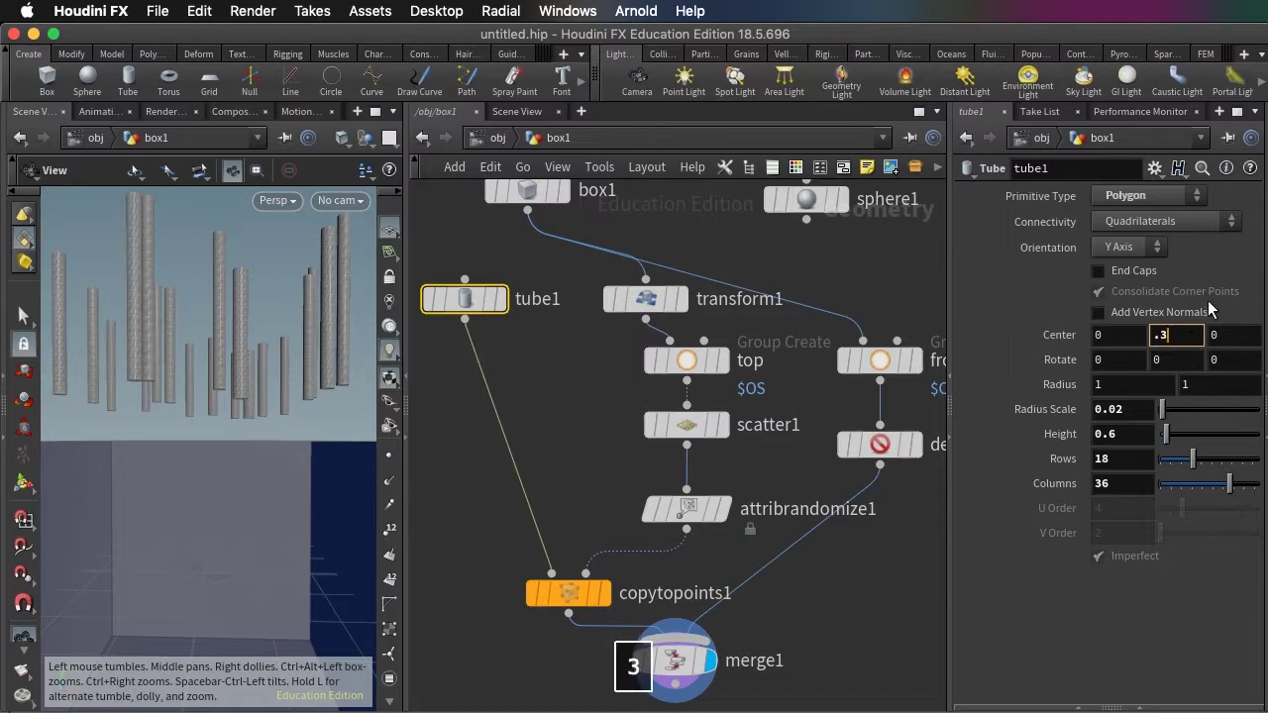
click(1207, 280)
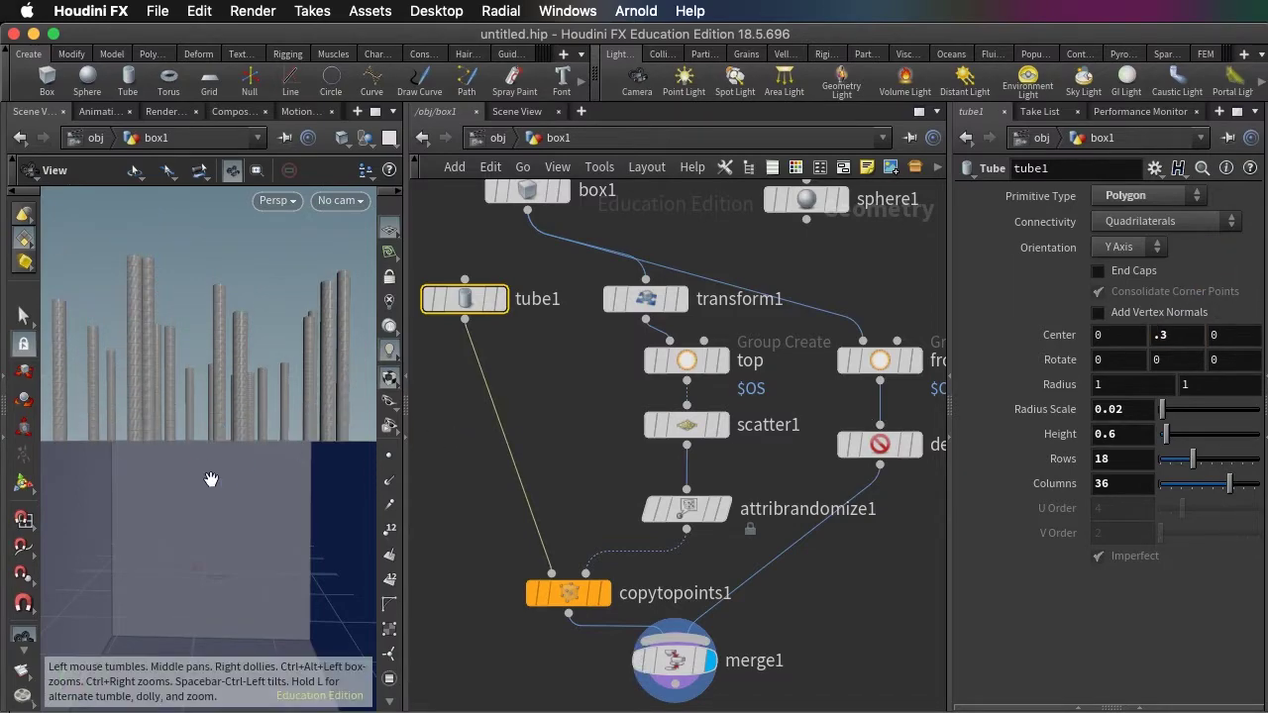
mouse_move(212, 476)
mouse_down()
mouse_move(215, 491)
mouse_move(218, 465)
mouse_move(221, 481)
mouse_up()
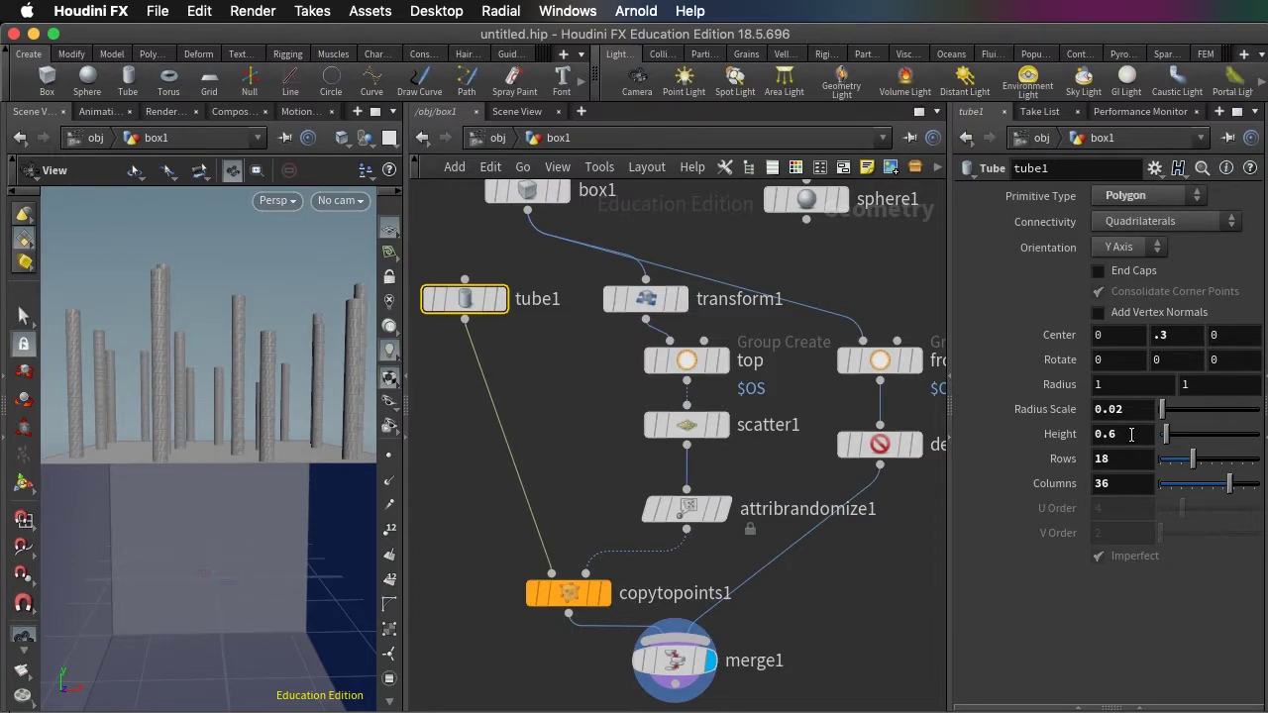
- Link tube1's Center Y to its Height parameter divided by 2
click(1176, 335)
text(0)
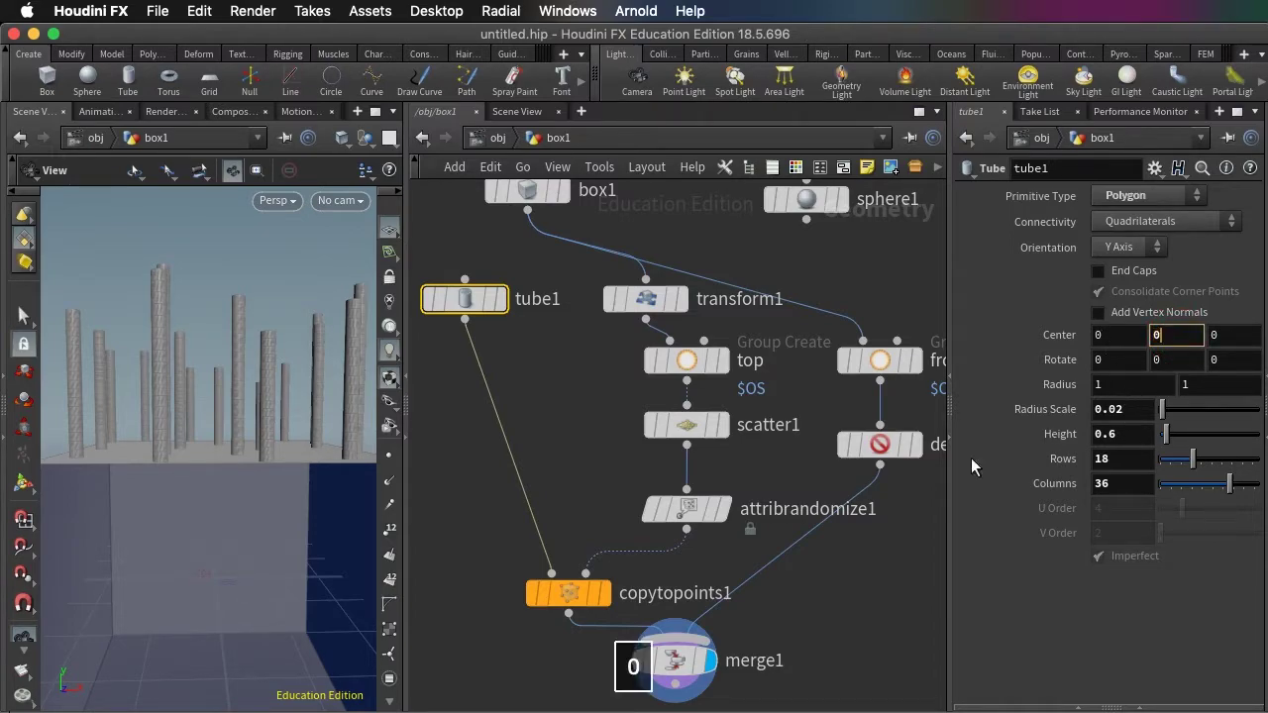
right_click(1109, 435)
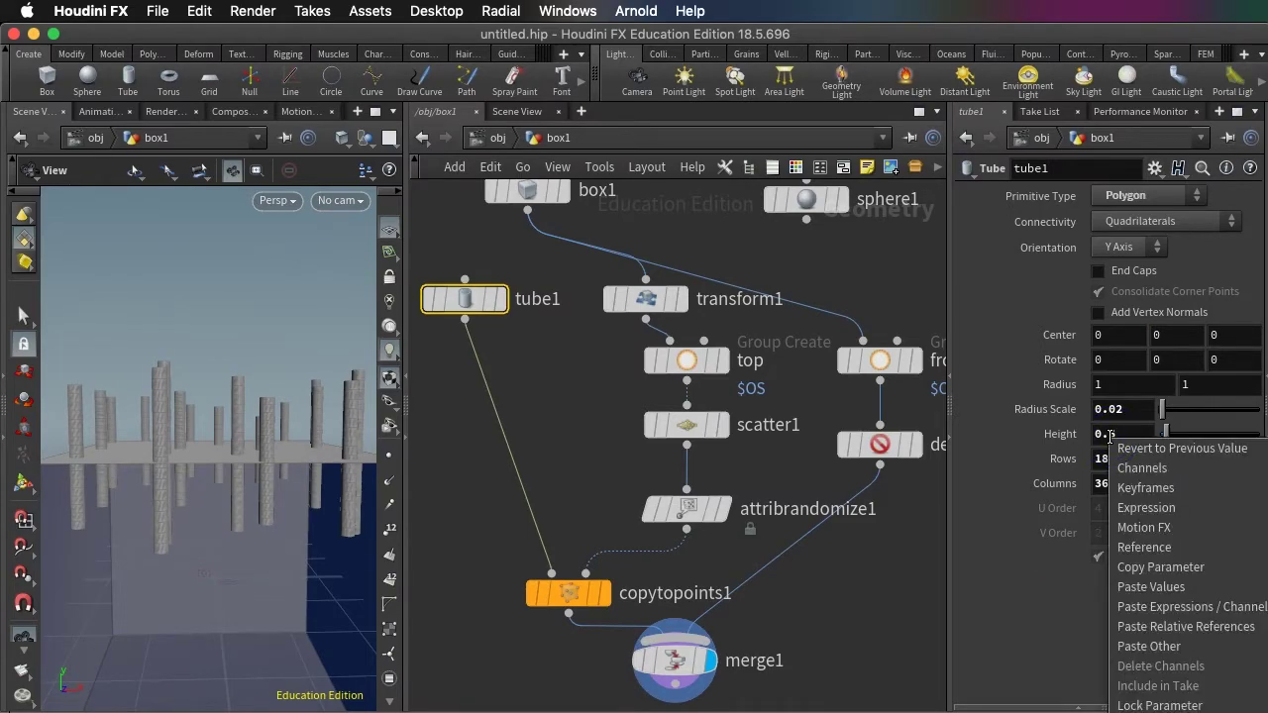
click(1136, 573)
right_click(1164, 336)
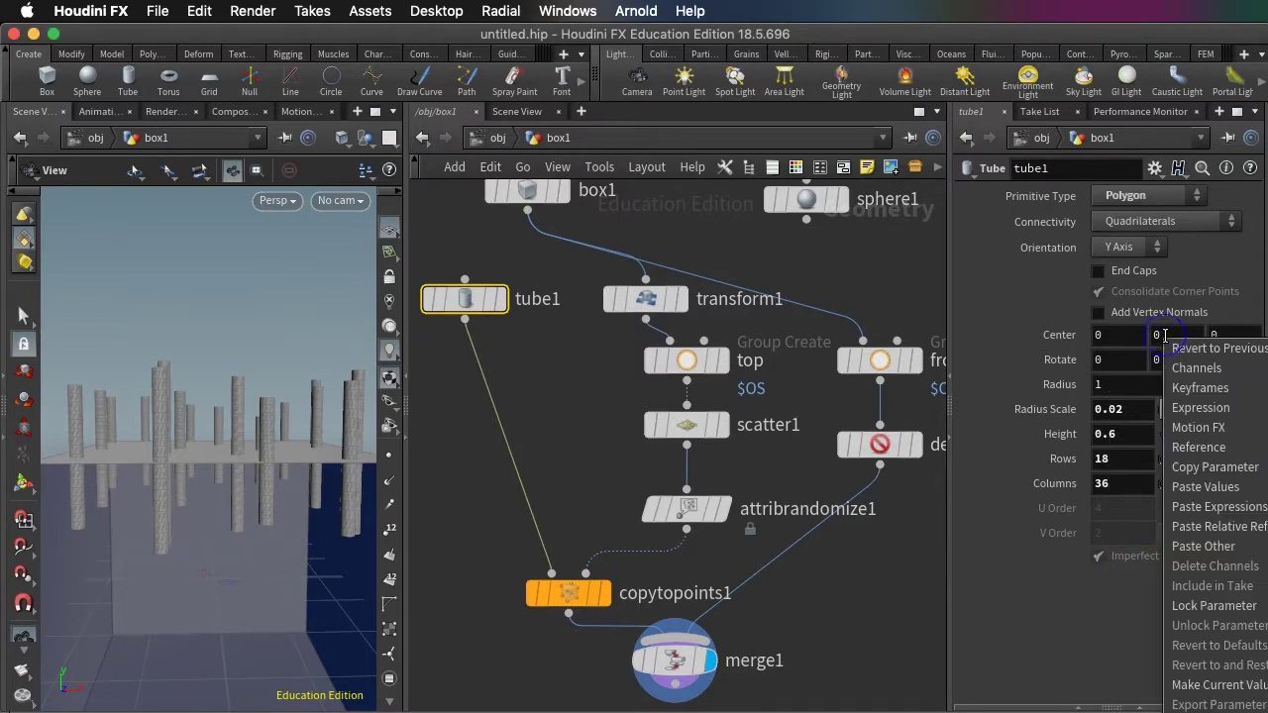
click(1197, 526)
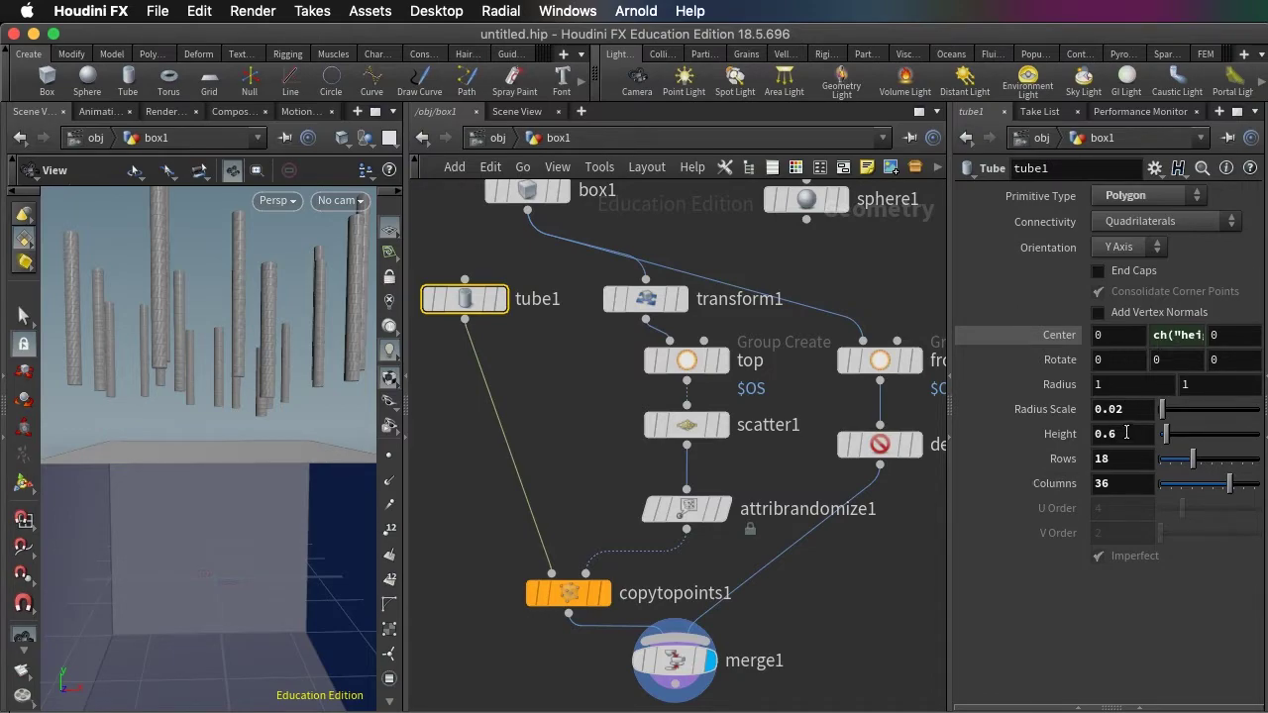
click(1181, 336)
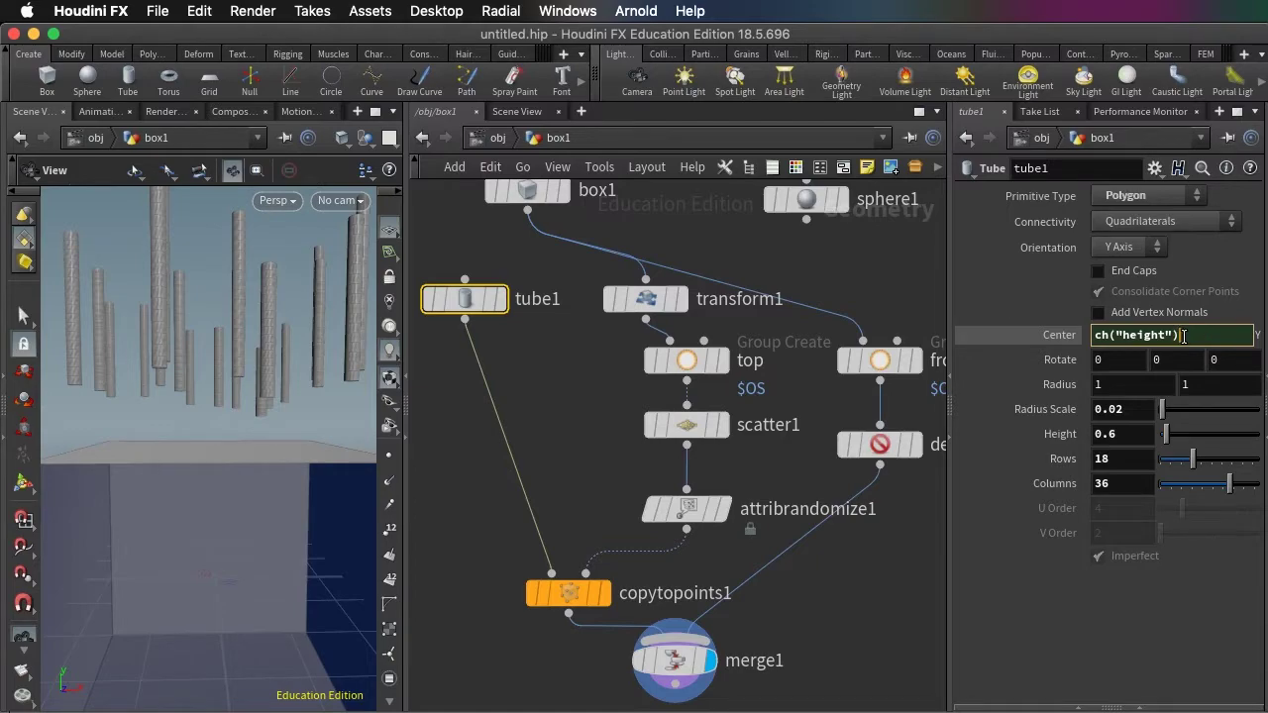
text(/2)
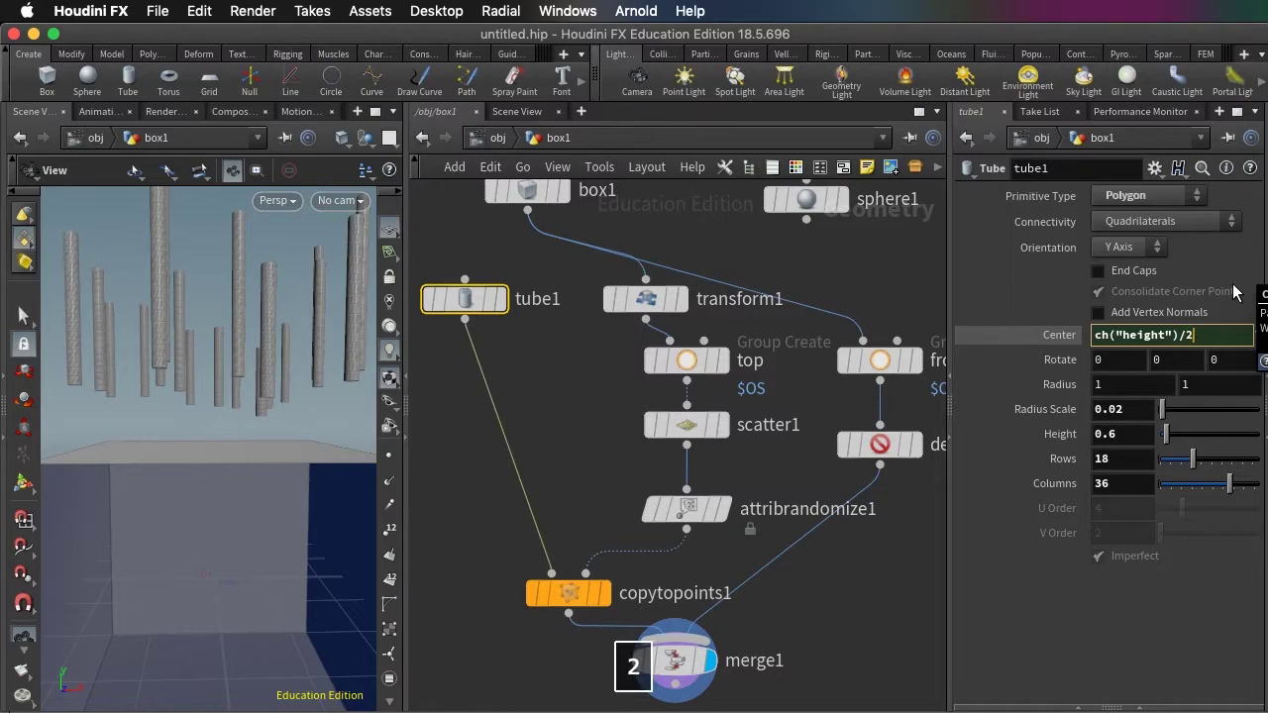
key(Return)
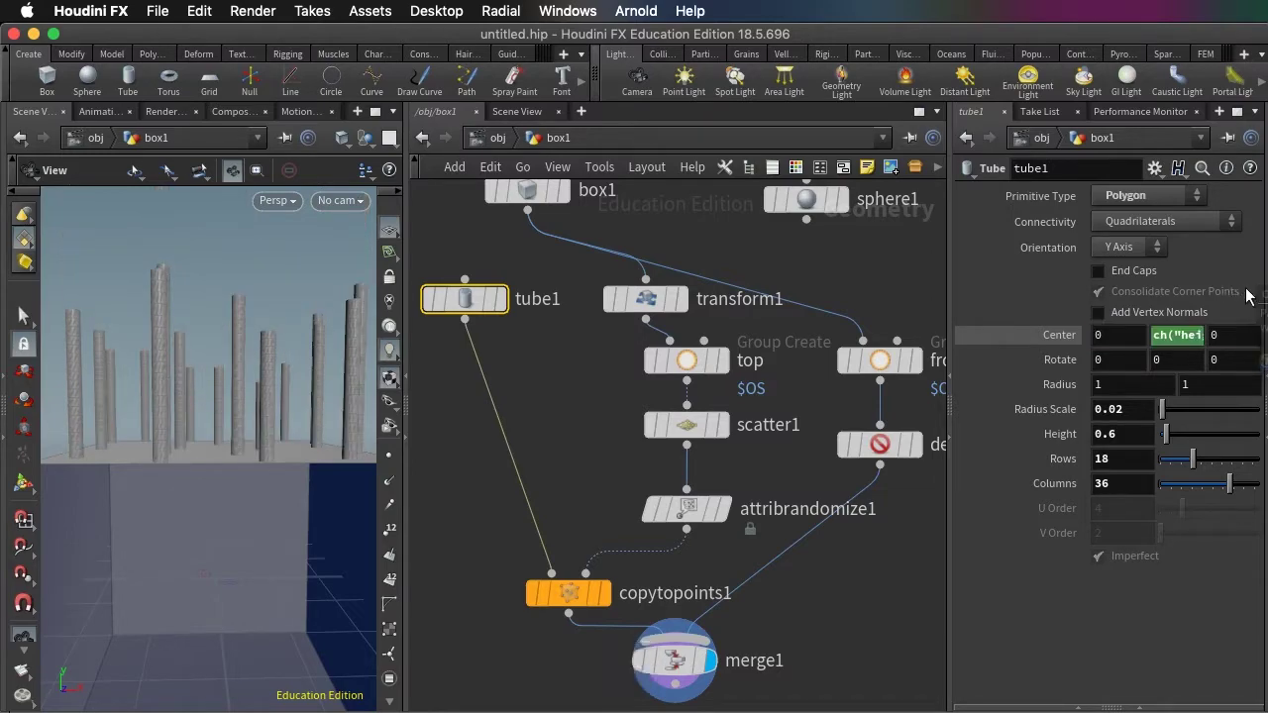
- Lower Height to 0.4 and set Center Y to ch("height")/2, checking the expression
mouse_move(1165, 434)
mouse_down()
mouse_move(1180, 436)
mouse_move(1166, 437)
mouse_up()
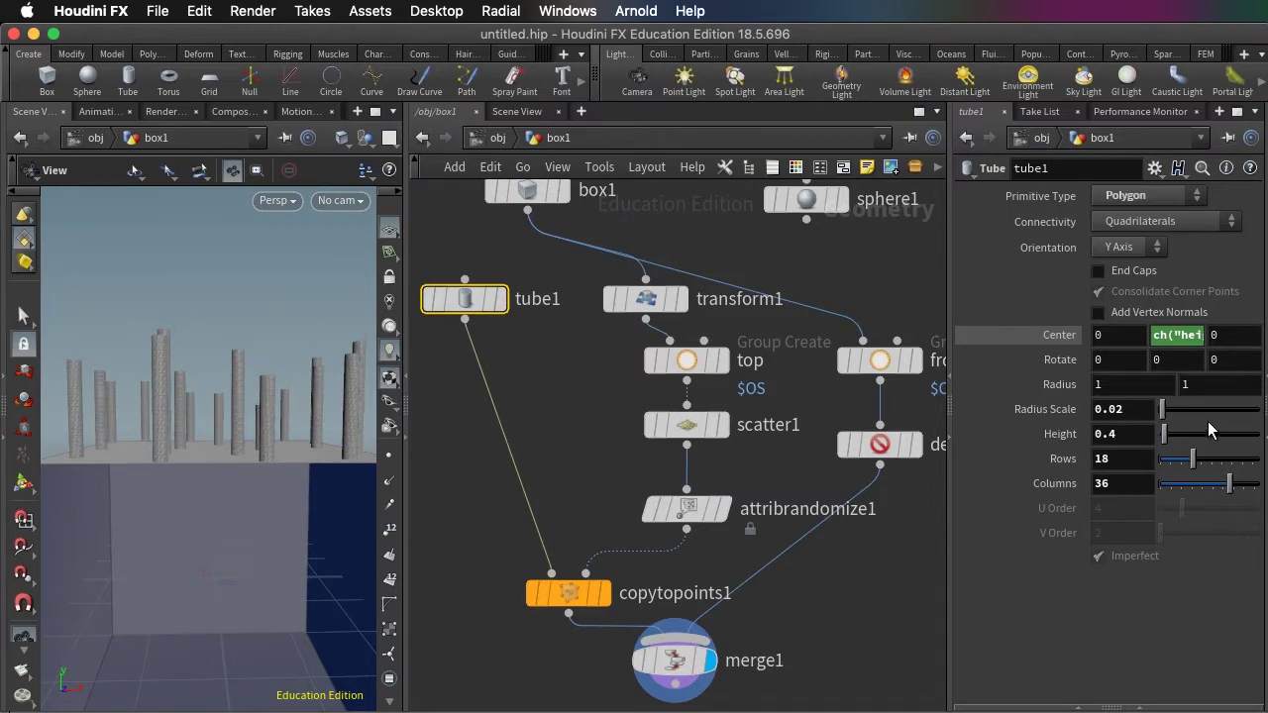
click(1194, 335)
text(ch("height")/2)
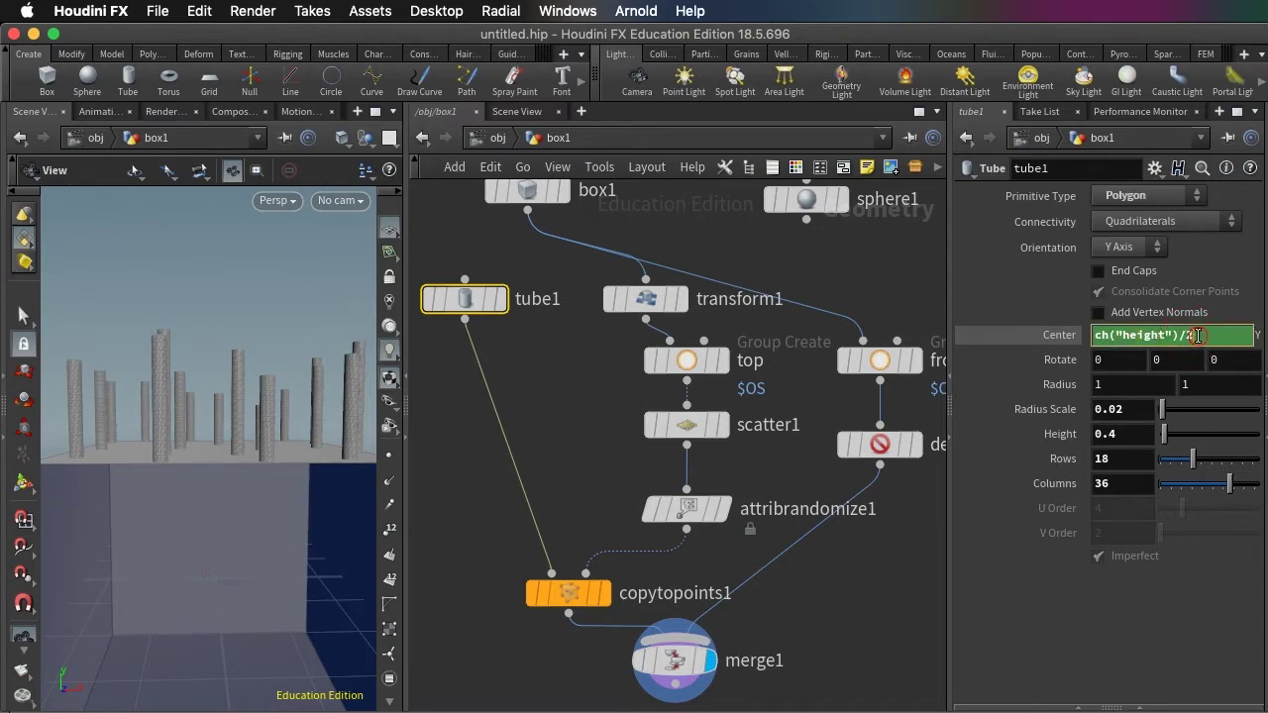
key(Return)
click(1135, 434)
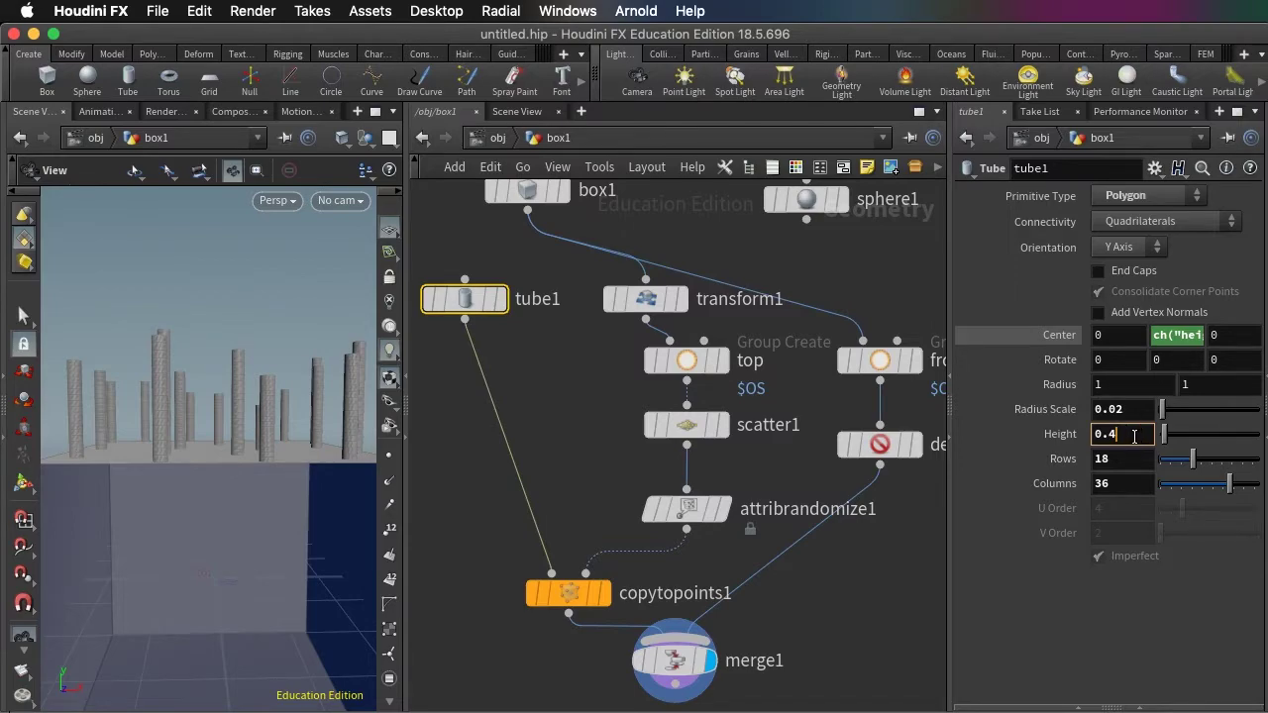
right_click(1135, 434)
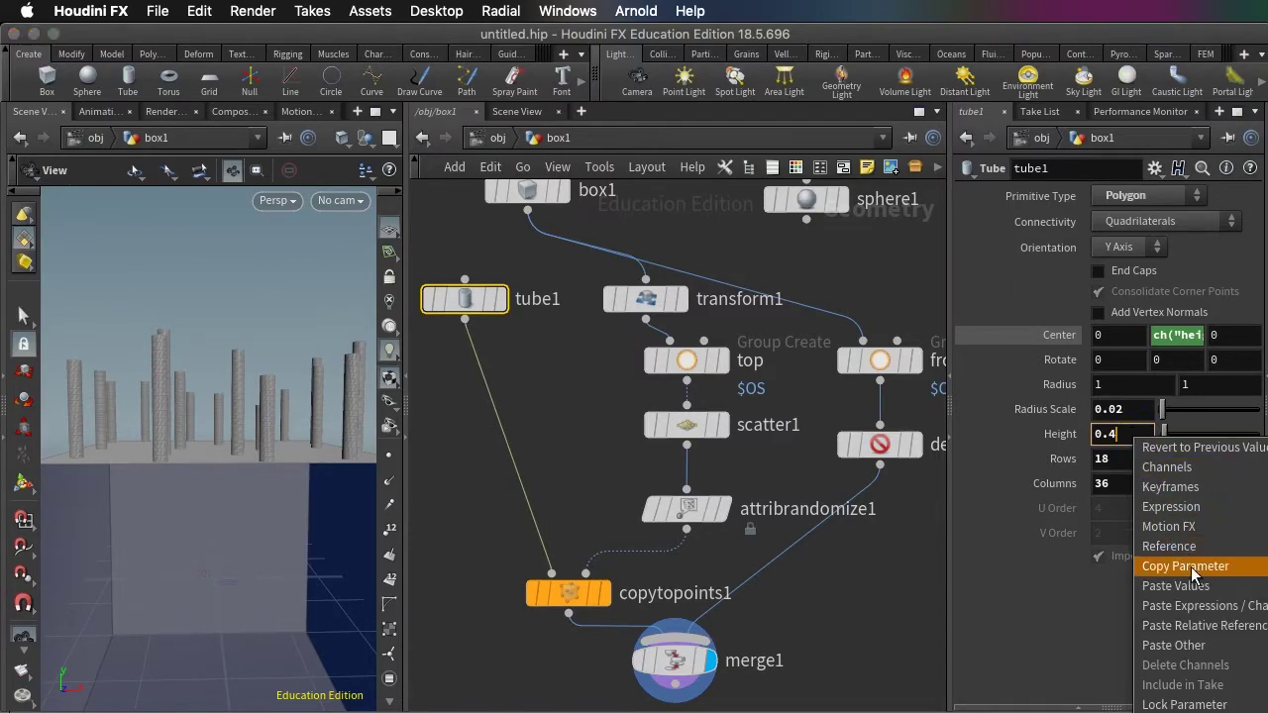
click(1170, 335)
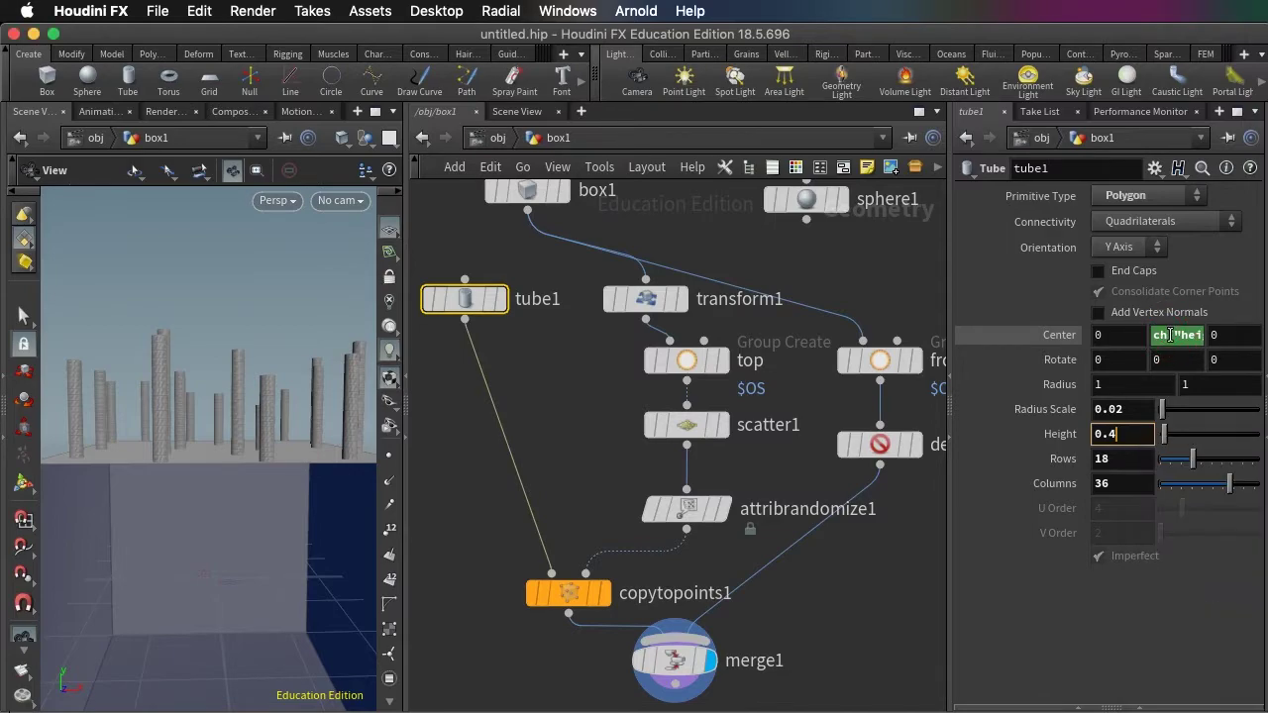
right_click(1169, 335)
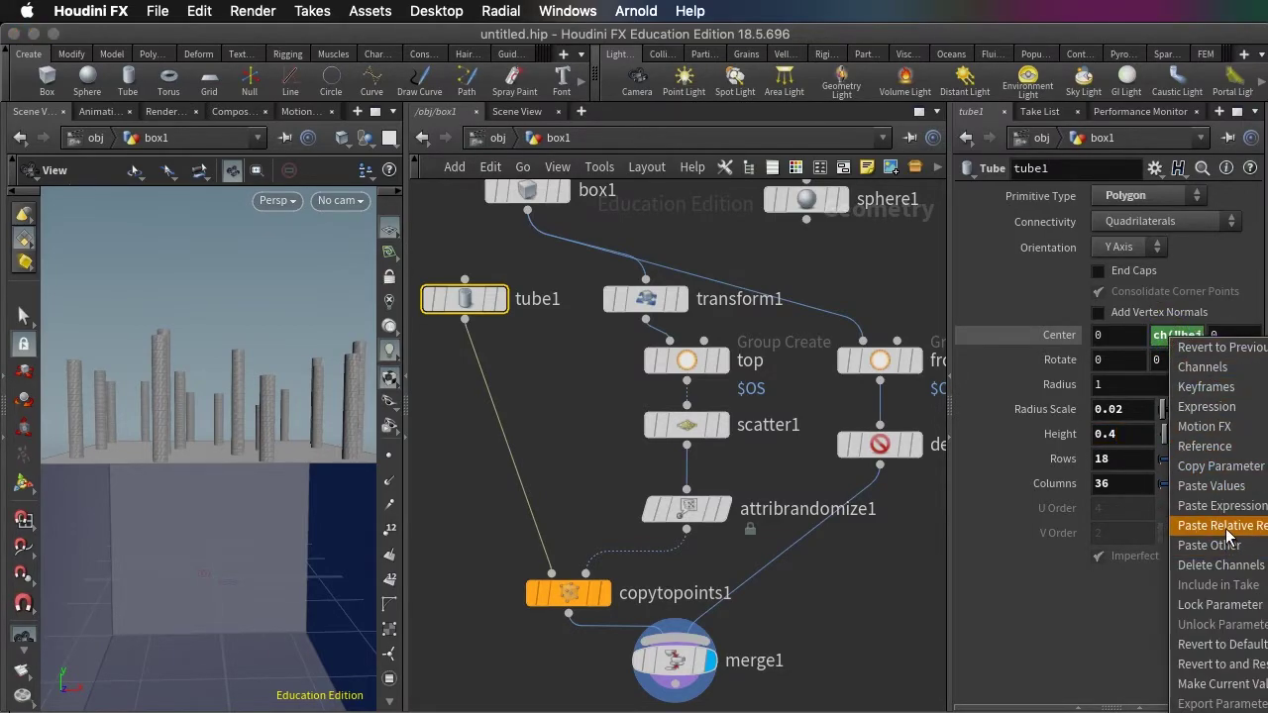
click(1220, 466)
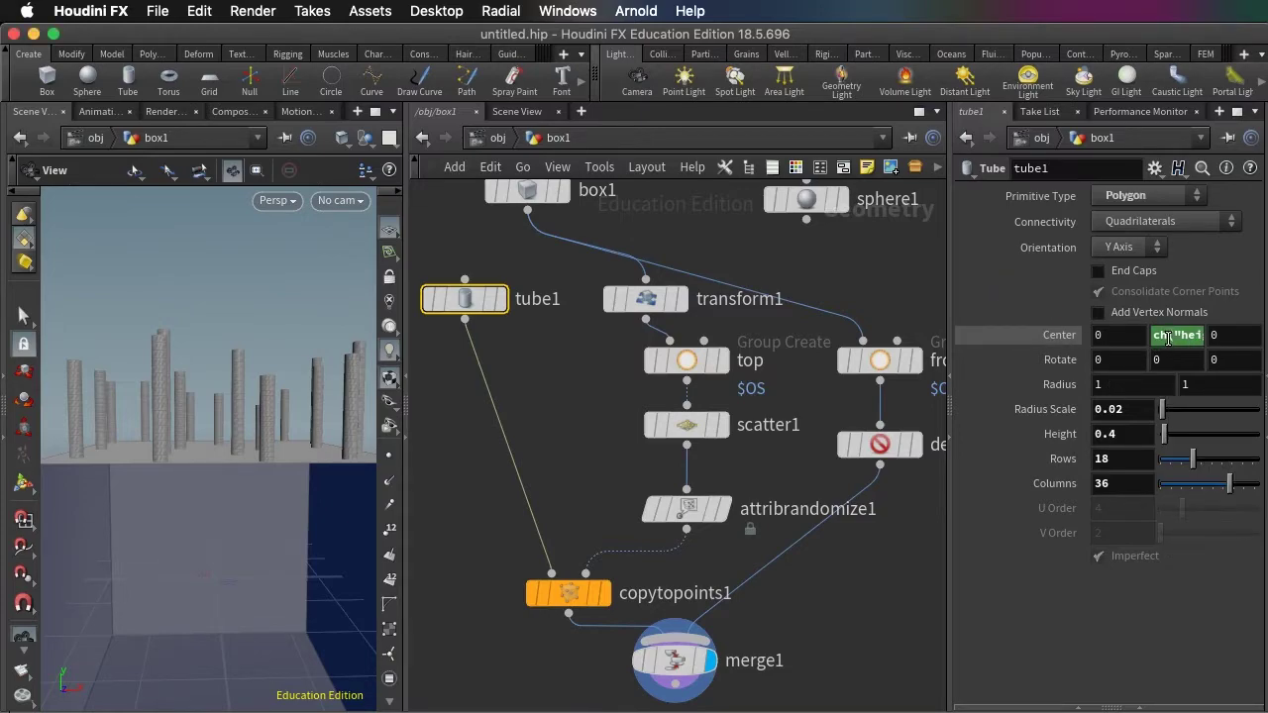
click(1169, 338)
mouse_move(247, 416)
middle_down()
mouse_move(261, 356)
mouse_move(239, 424)
middle_up()
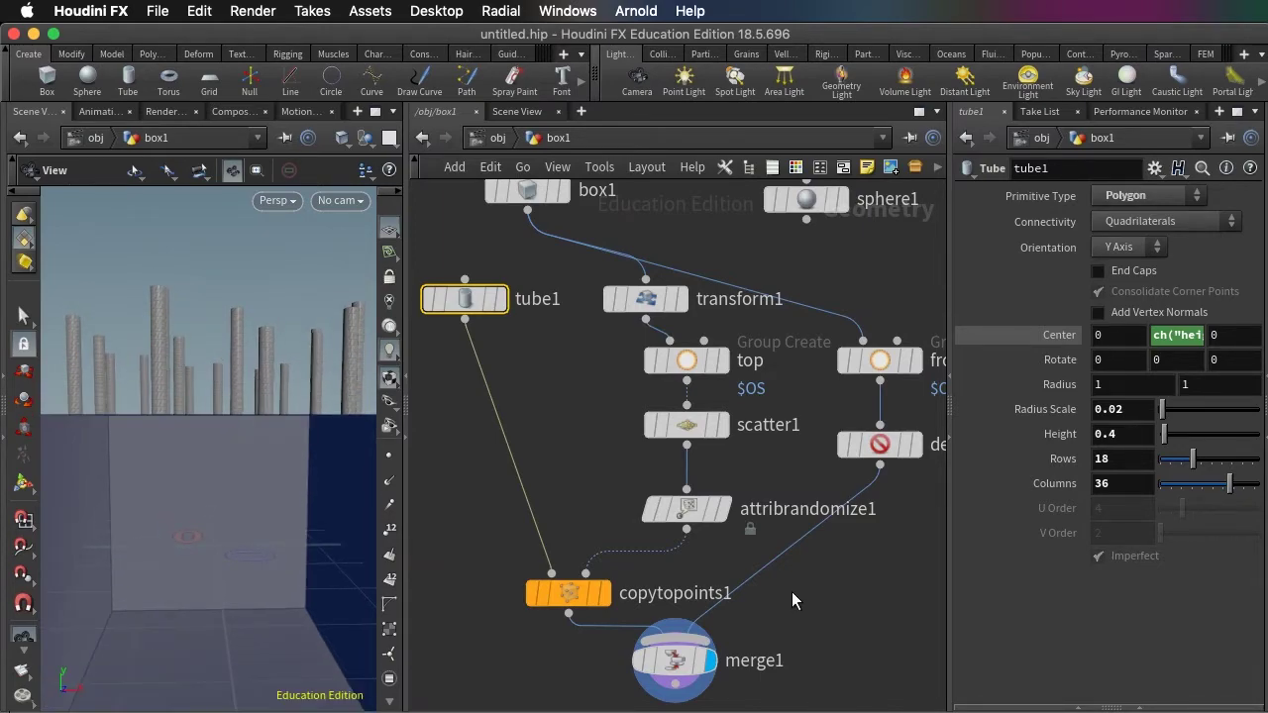
- Add a PolyExtrude node on the wire feeding merge1
key(Tab)
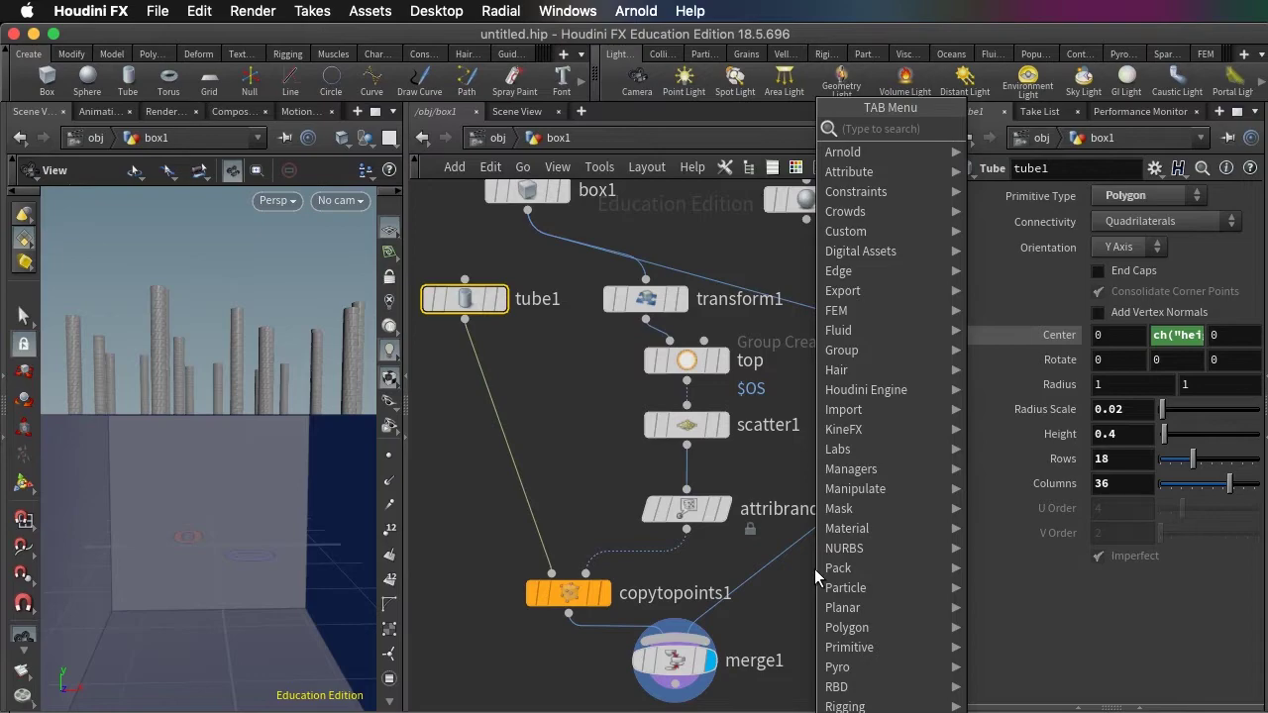
text(poy)
key(BackSpace)
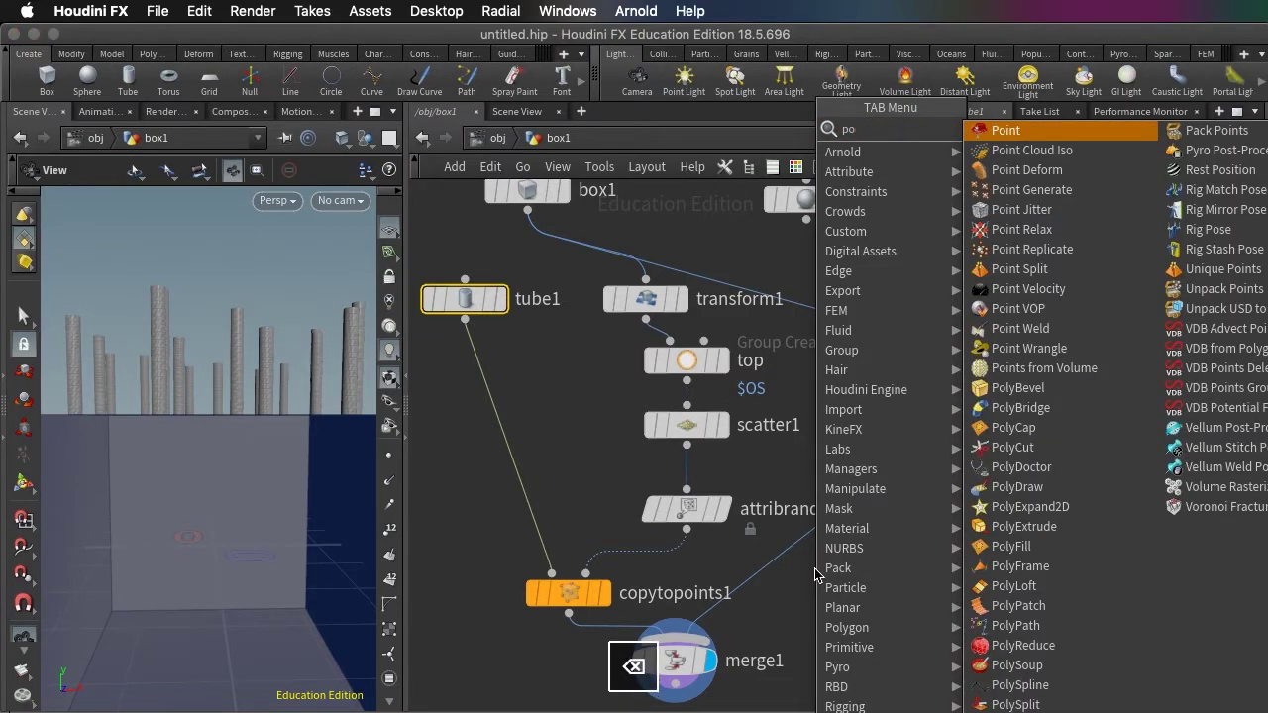
text(ly)
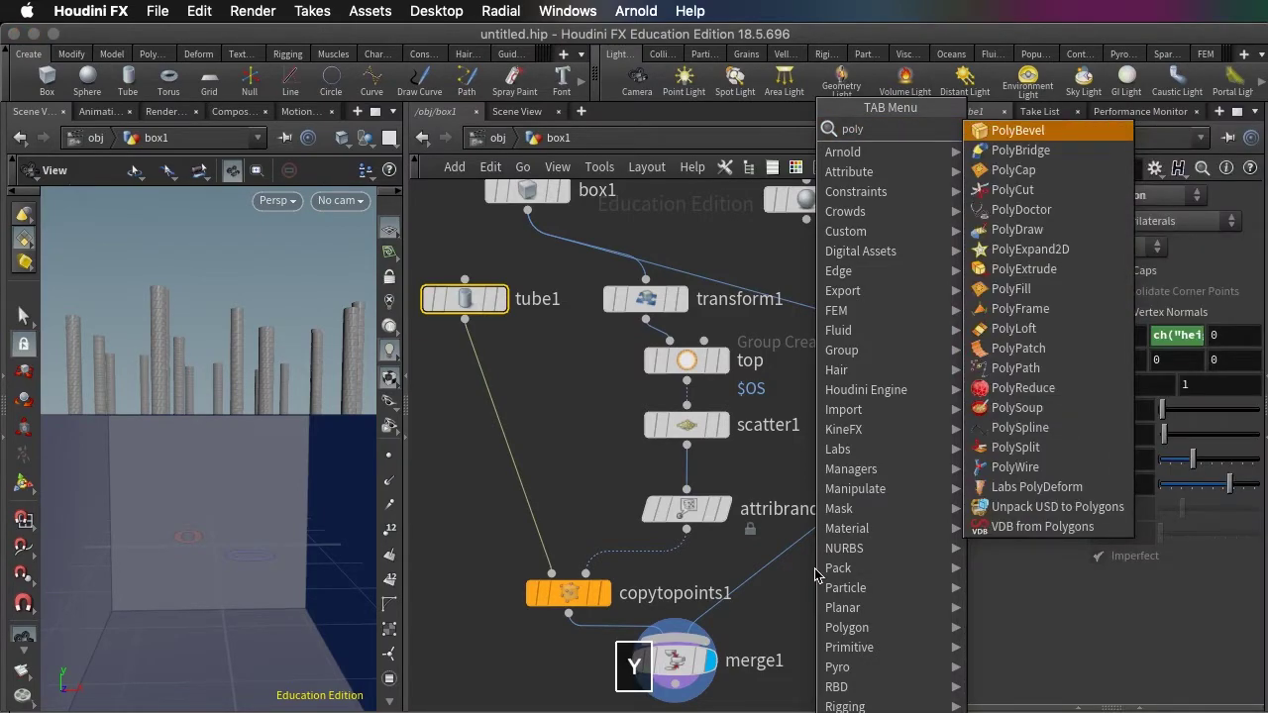
click(1046, 270)
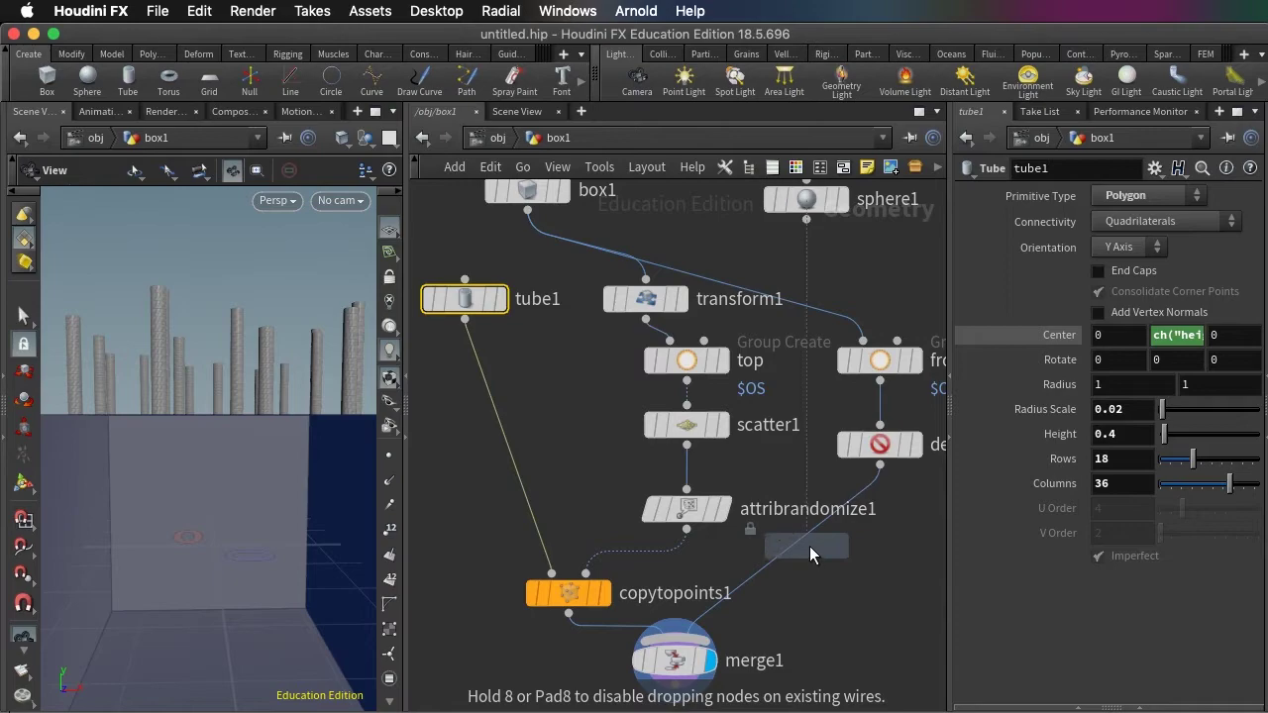
click(809, 546)
drag(810, 543, 828, 556)
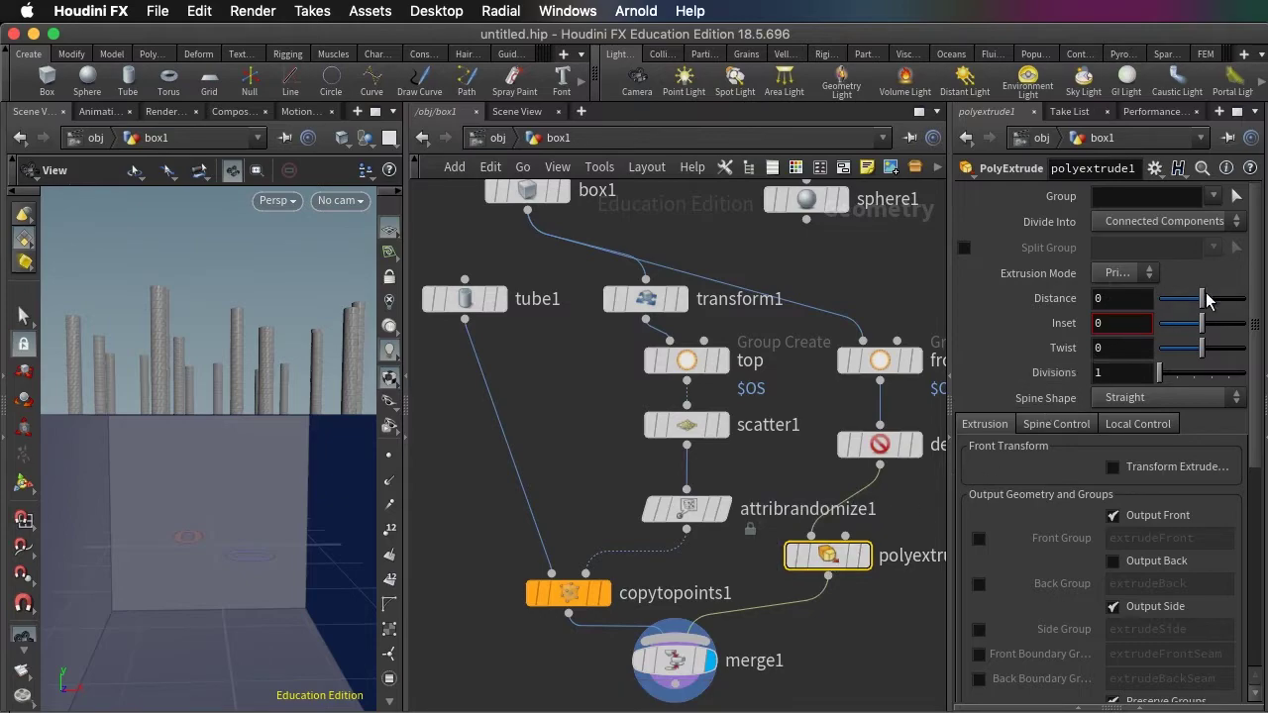
- Thicken the box walls with a 0.07 extrusion distance and Output Back enabled
drag(1204, 296, 1206, 299)
drag(286, 445, 229, 481)
scroll(253, 497, down, 5)
drag(243, 390, 250, 442)
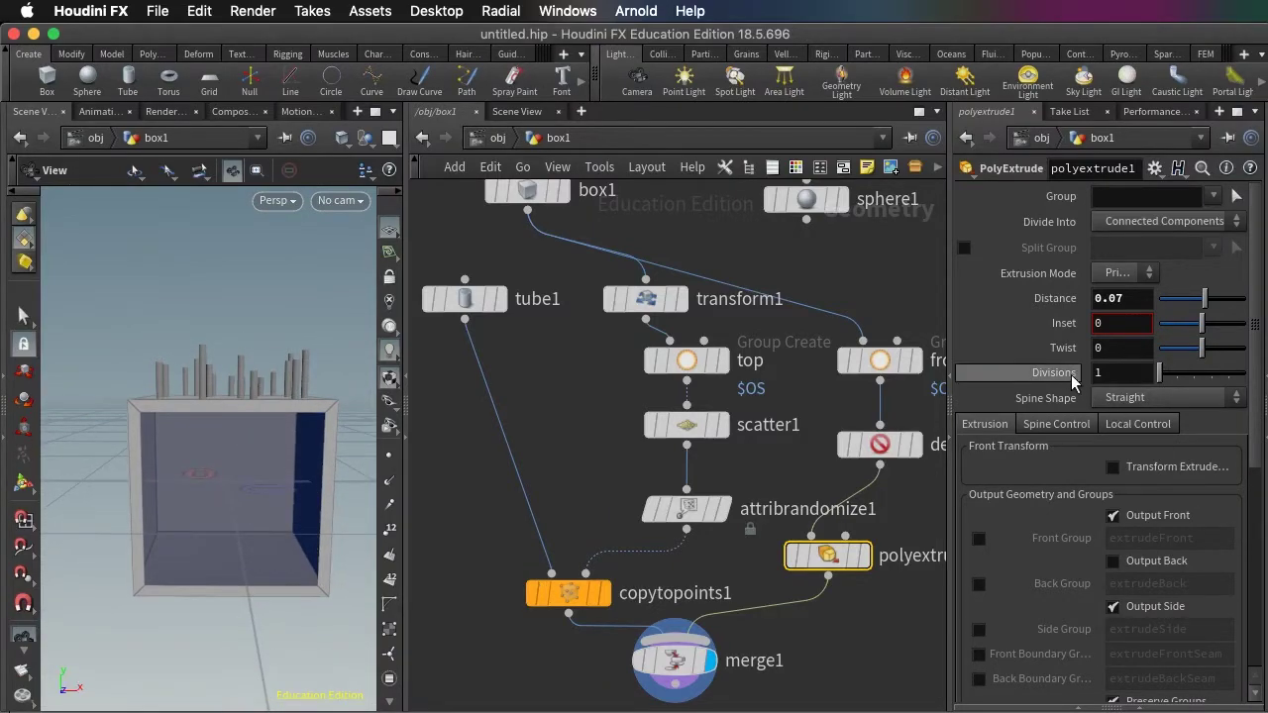
click(1113, 561)
mouse_move(273, 506)
mouse_down()
mouse_move(254, 497)
mouse_move(271, 503)
mouse_move(264, 467)
mouse_move(262, 484)
mouse_up()
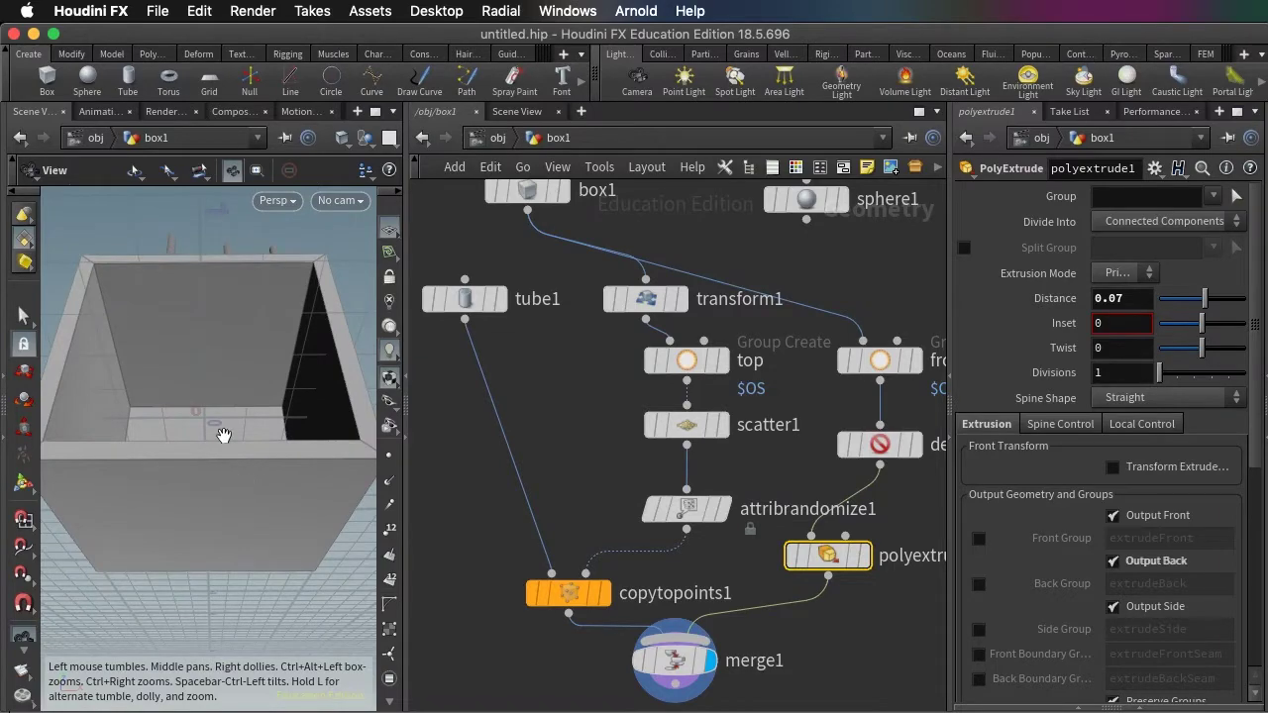
click(1114, 562)
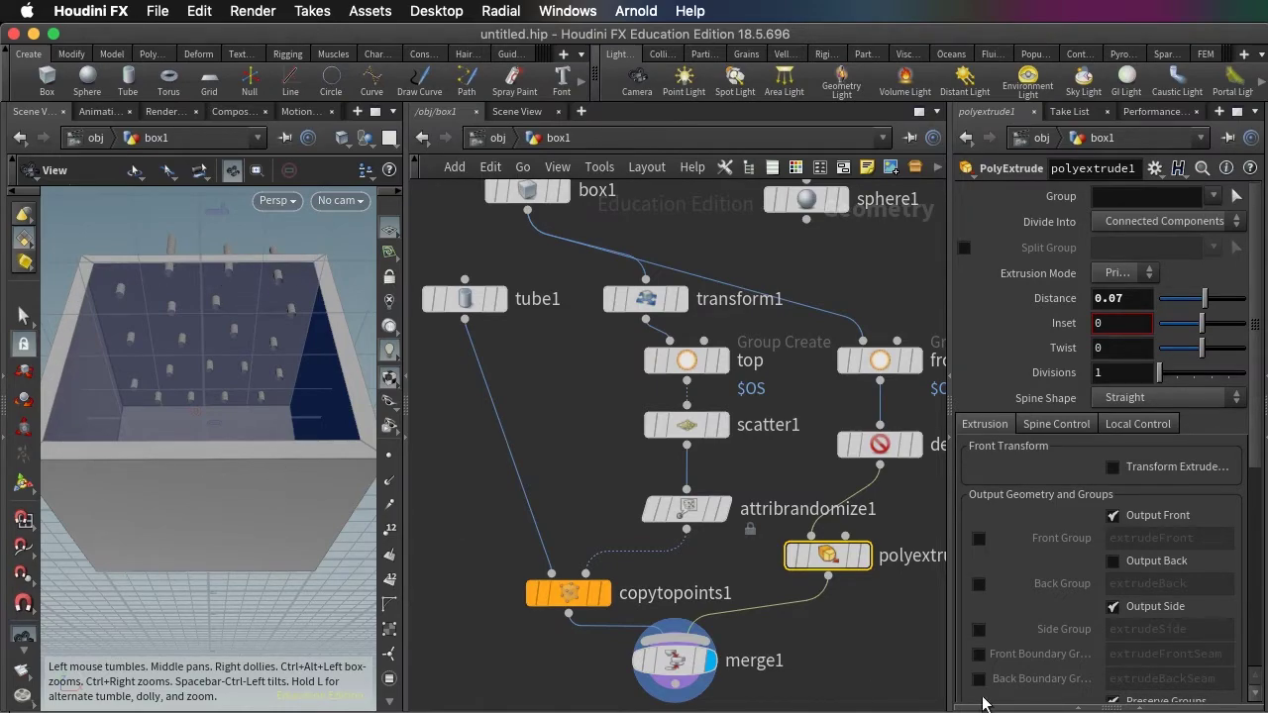
click(1114, 562)
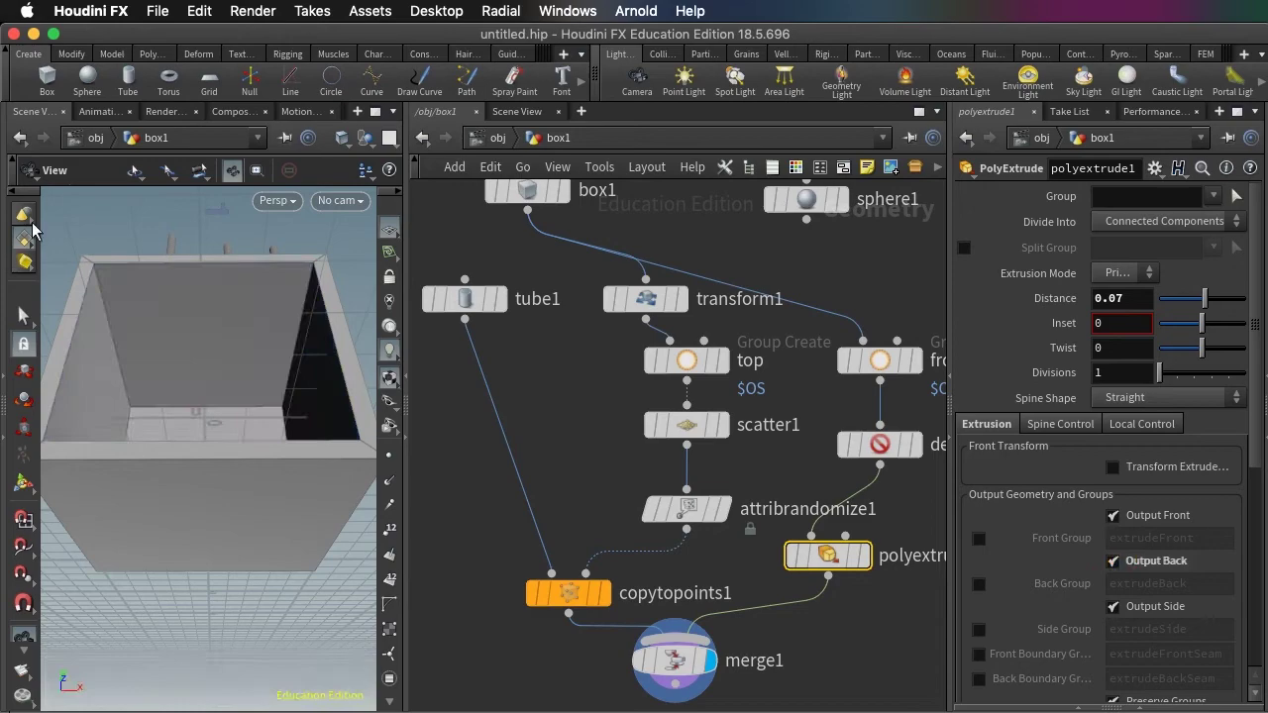
drag(192, 221, 193, 353)
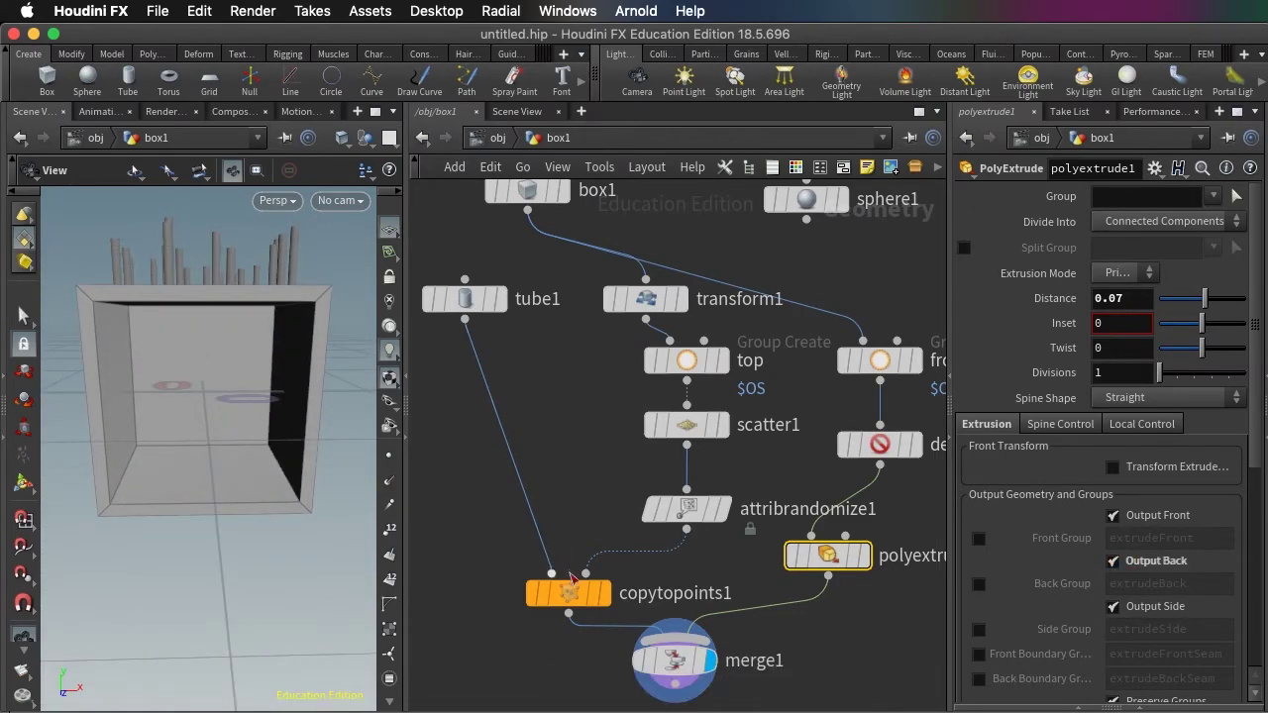
- Rearrange copytopoints1, merge1, top, scatter1 and attribrandomize1 into a tidier layout
drag(568, 595, 475, 382)
click(667, 665)
drag(667, 665, 491, 644)
drag(731, 581, 662, 359)
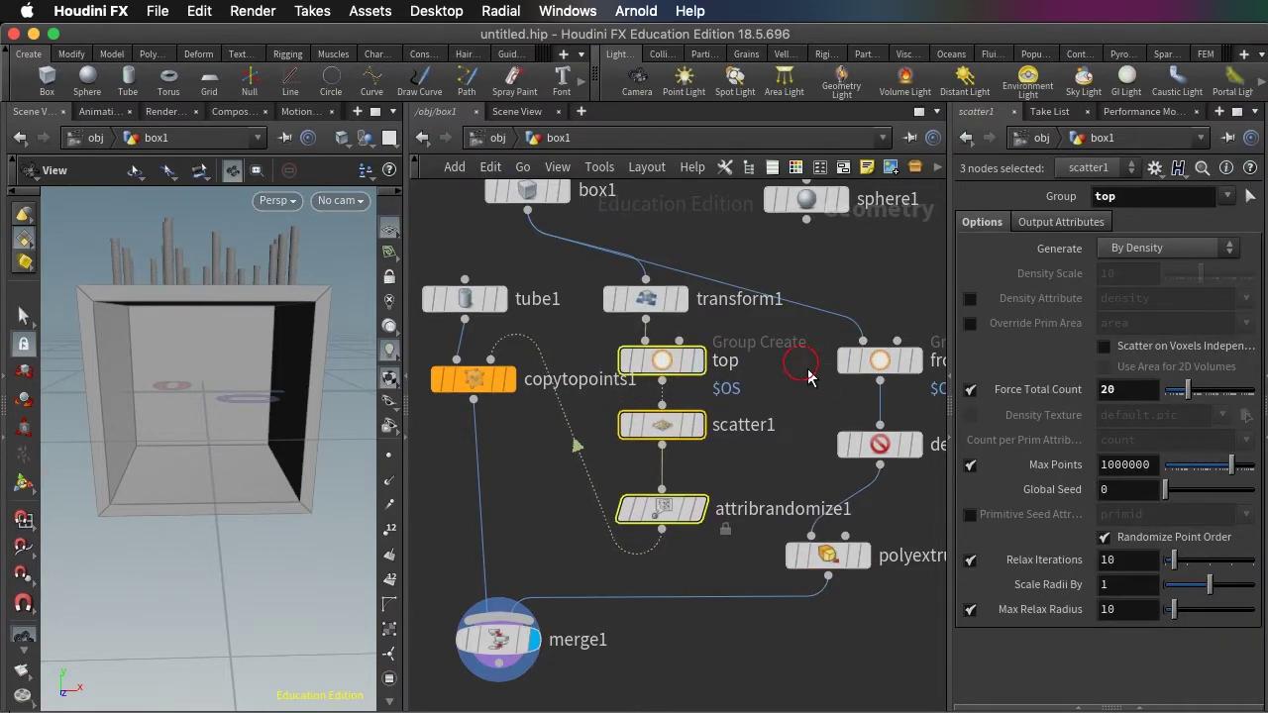
- Shift front and delete1 aside, then add a Points from Volume node fed by box1
drag(813, 386, 922, 474)
drag(877, 448, 828, 457)
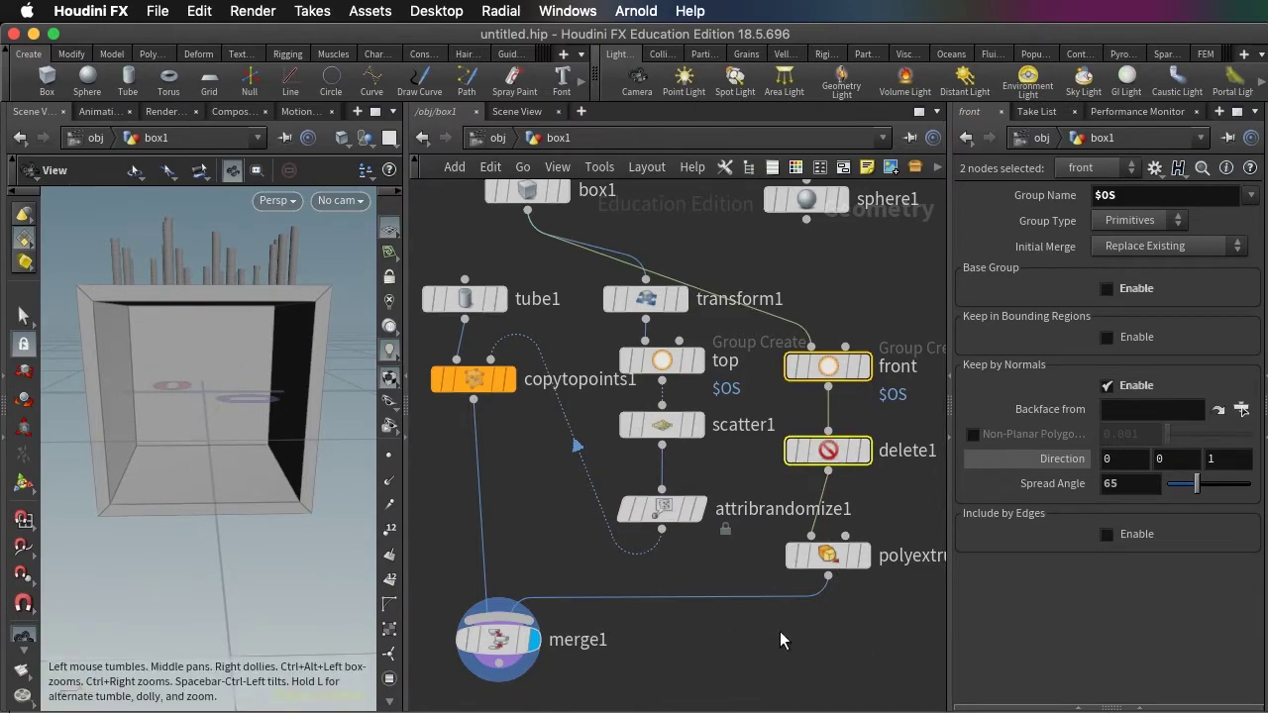
key(Tab)
mouse_move(792, 631)
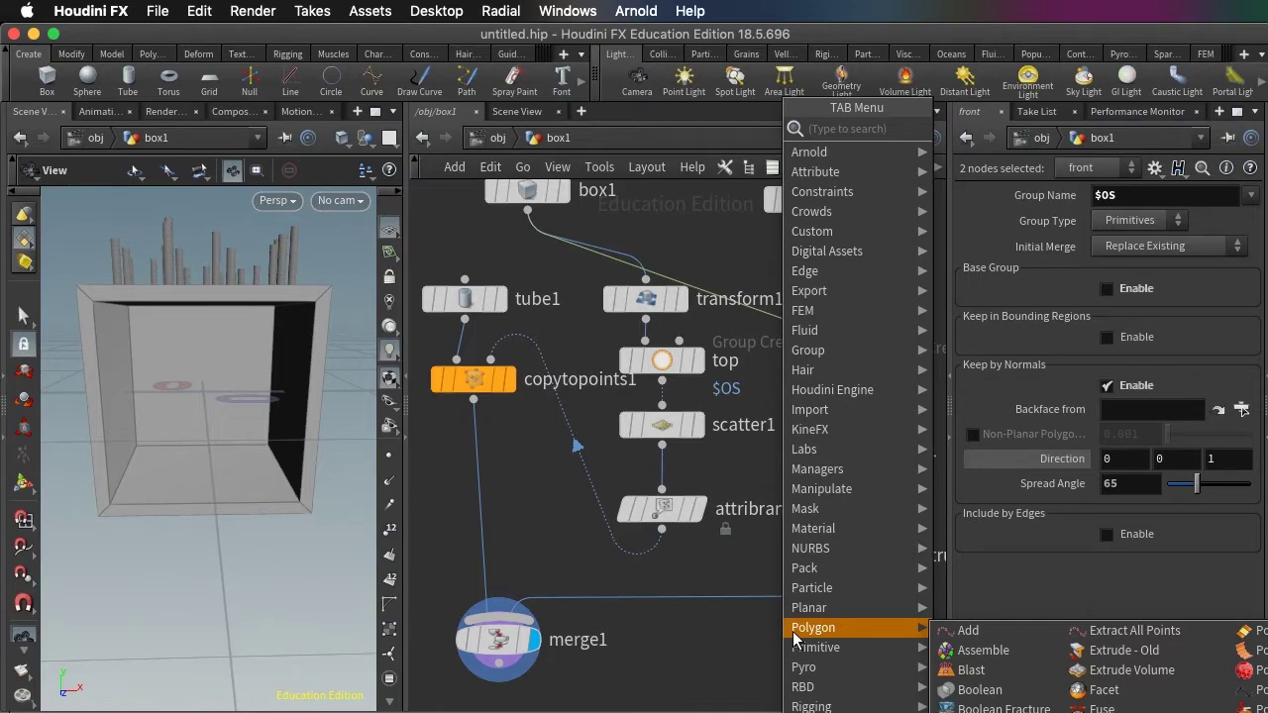
text(point)
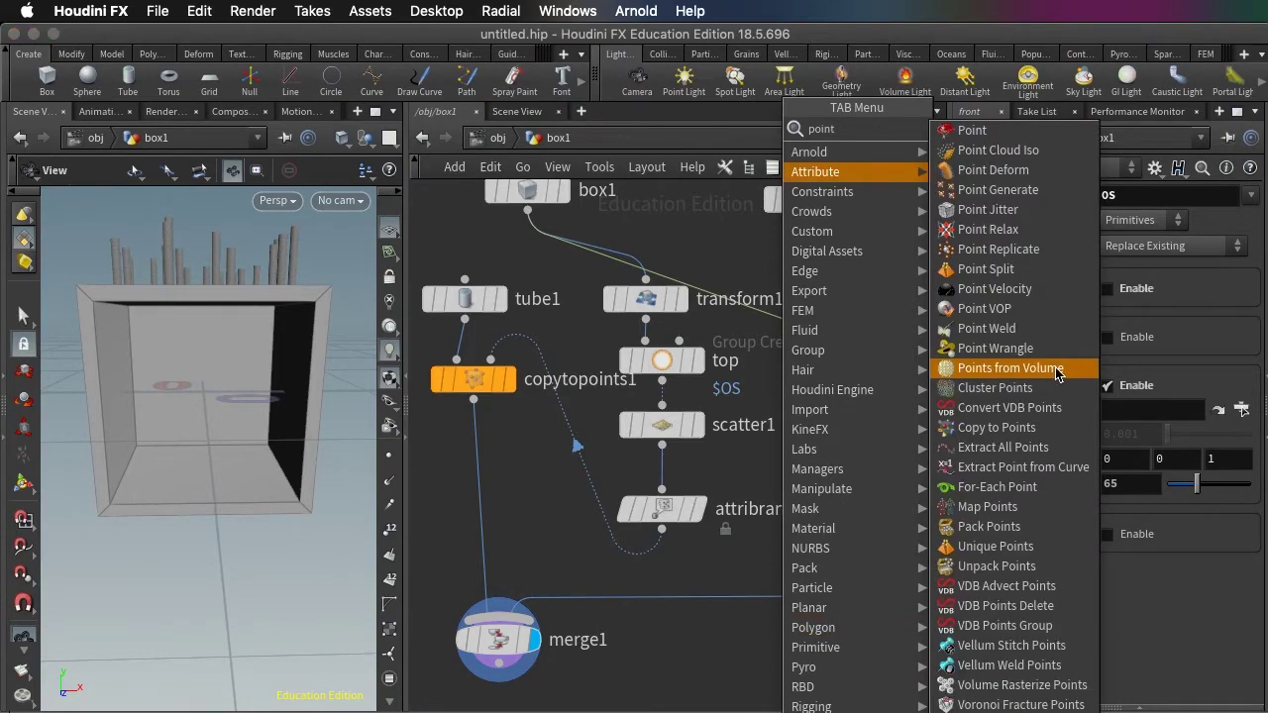
click(1056, 368)
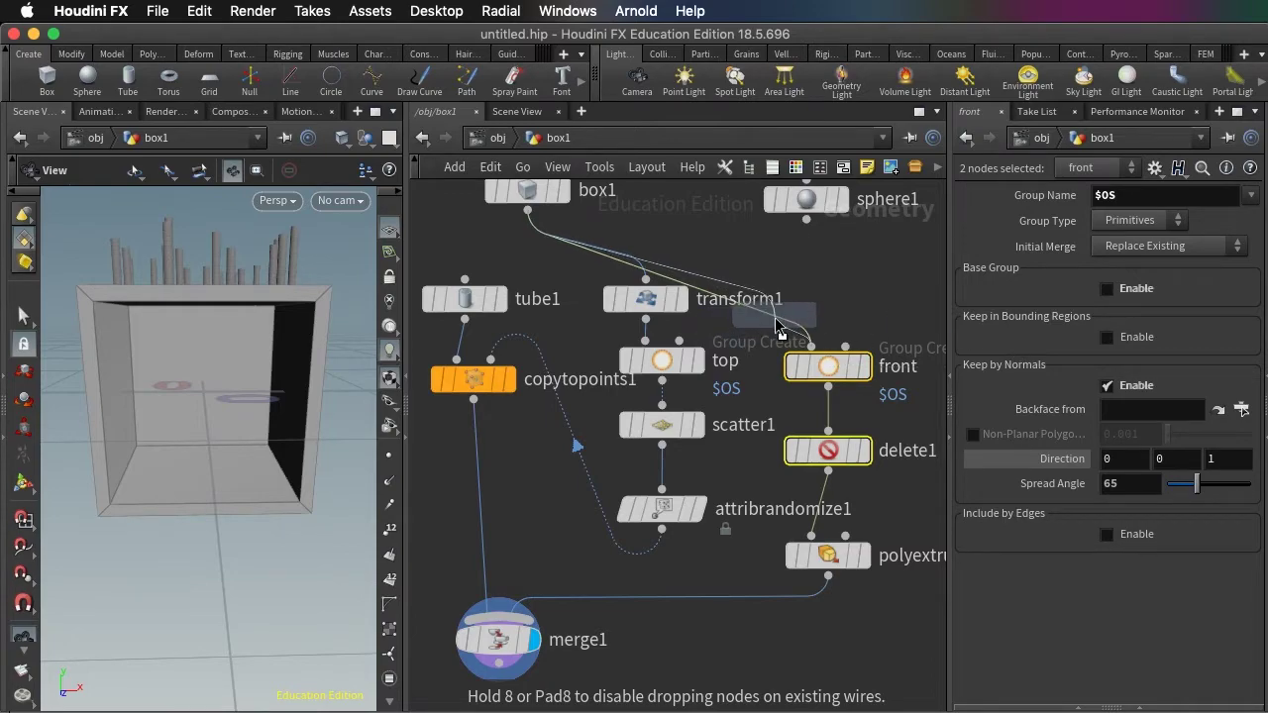
click(779, 302)
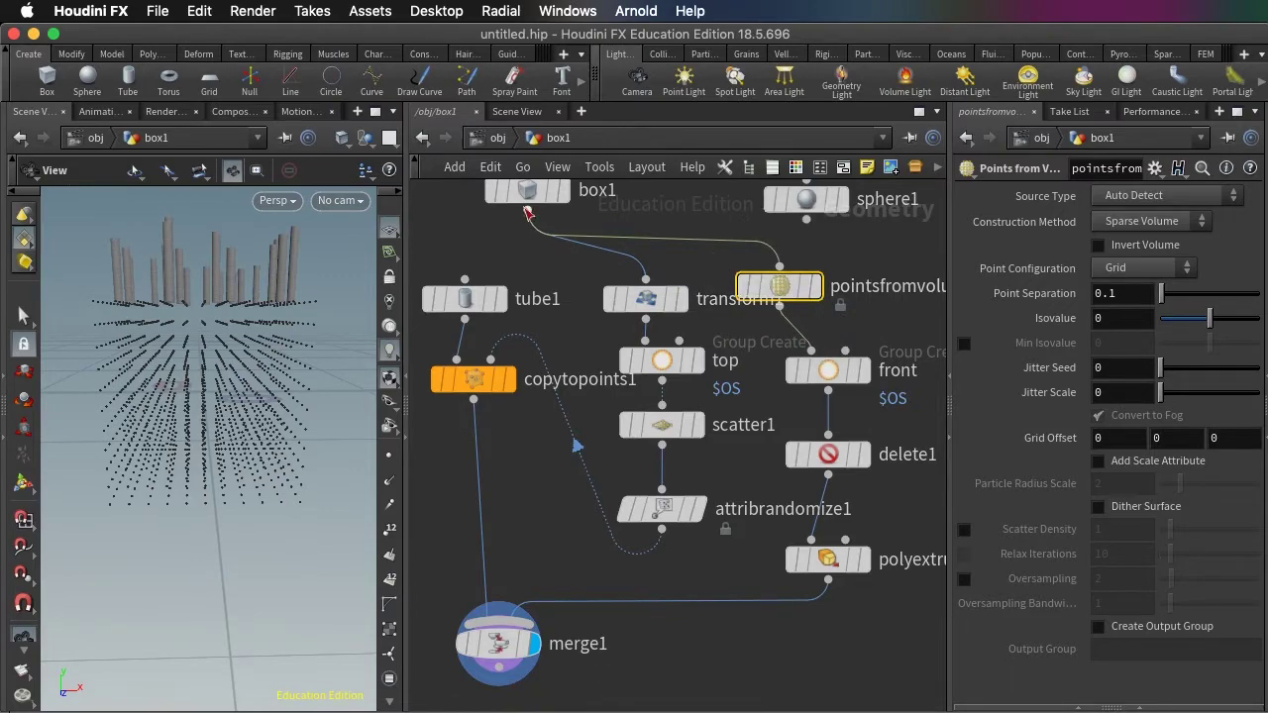
drag(528, 213, 798, 369)
drag(780, 289, 893, 288)
- Display pointsfromvolume1 with Jitter Scale 2.5, then move front, delete1 and polyextrude1 lower
click(927, 285)
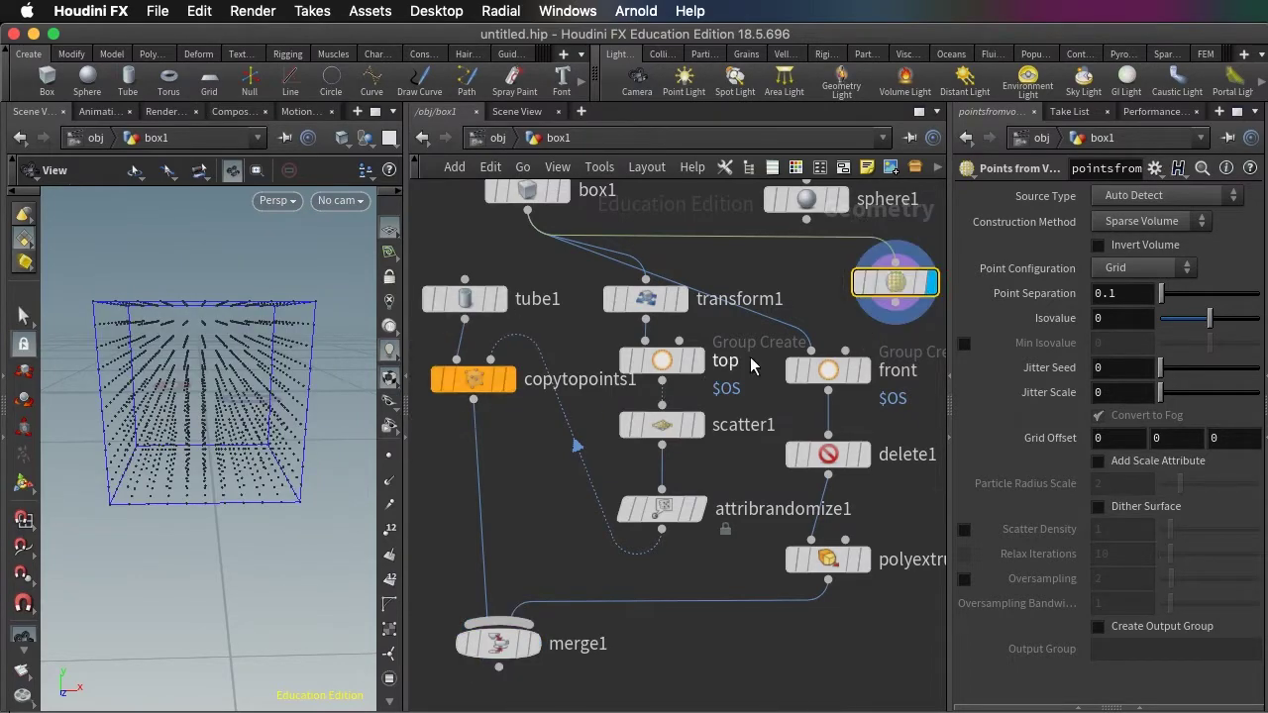
drag(186, 389, 179, 297)
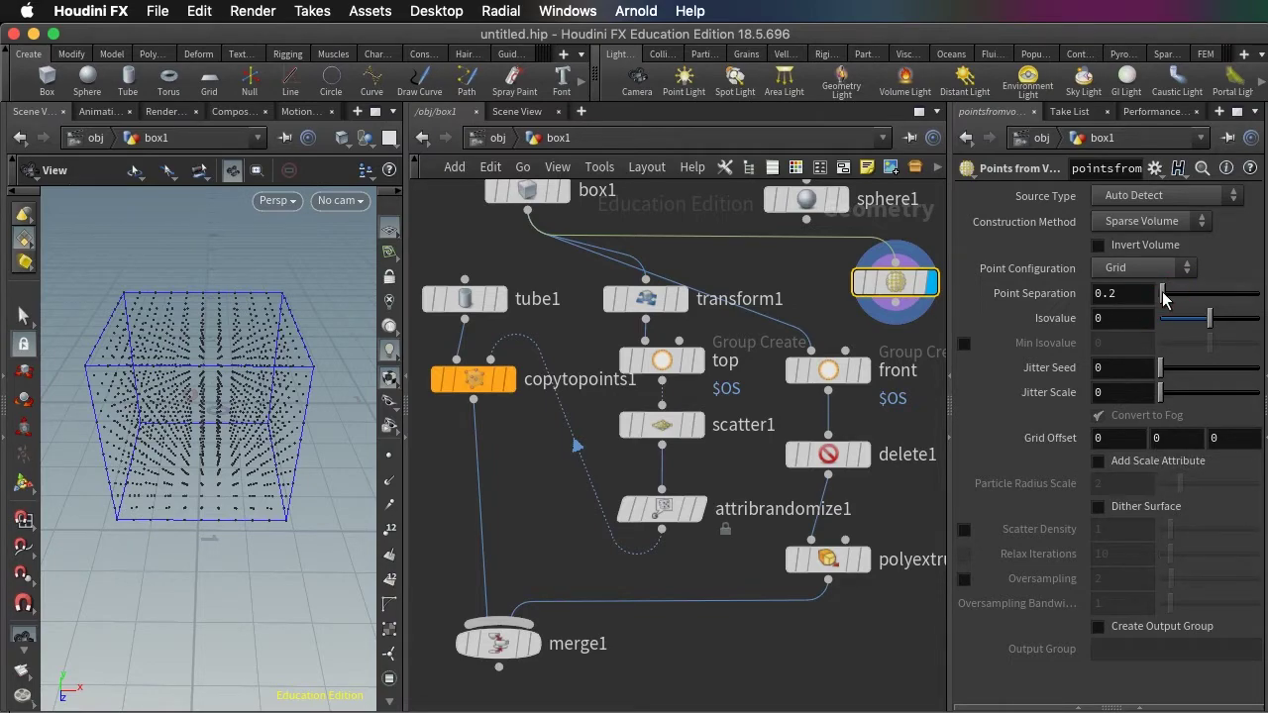
drag(1164, 300, 1167, 300)
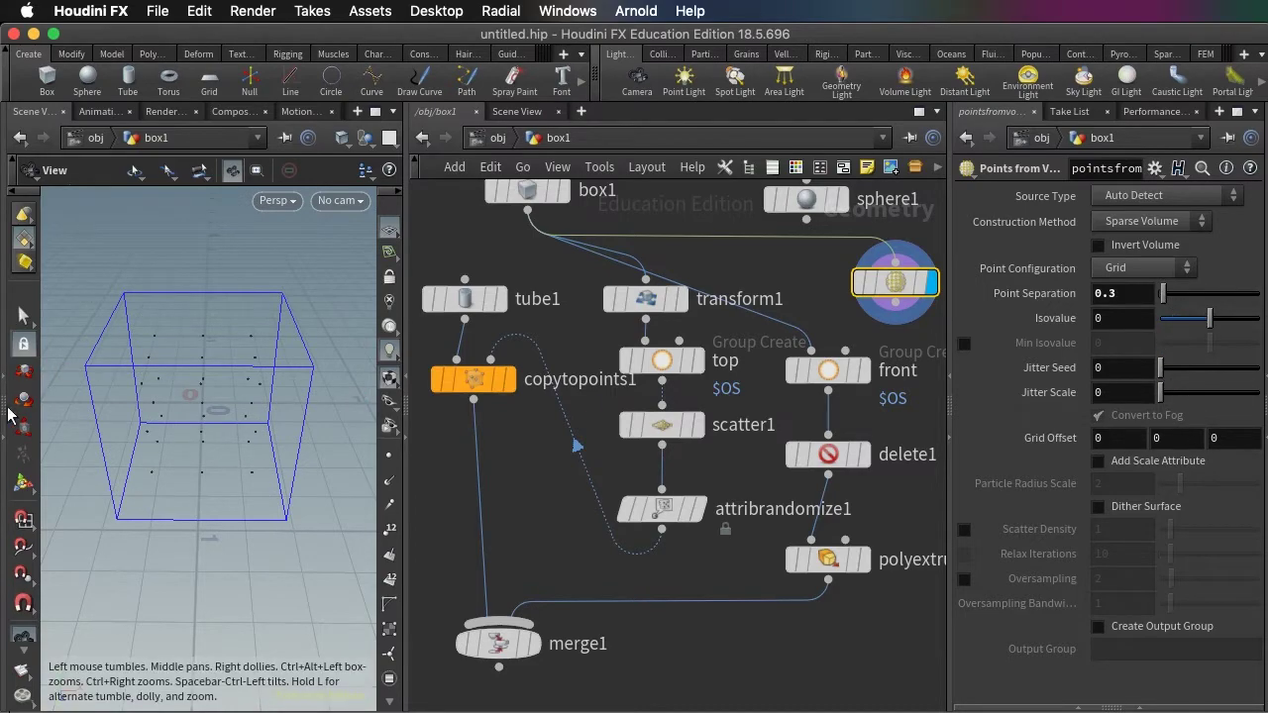
drag(183, 469, 177, 418)
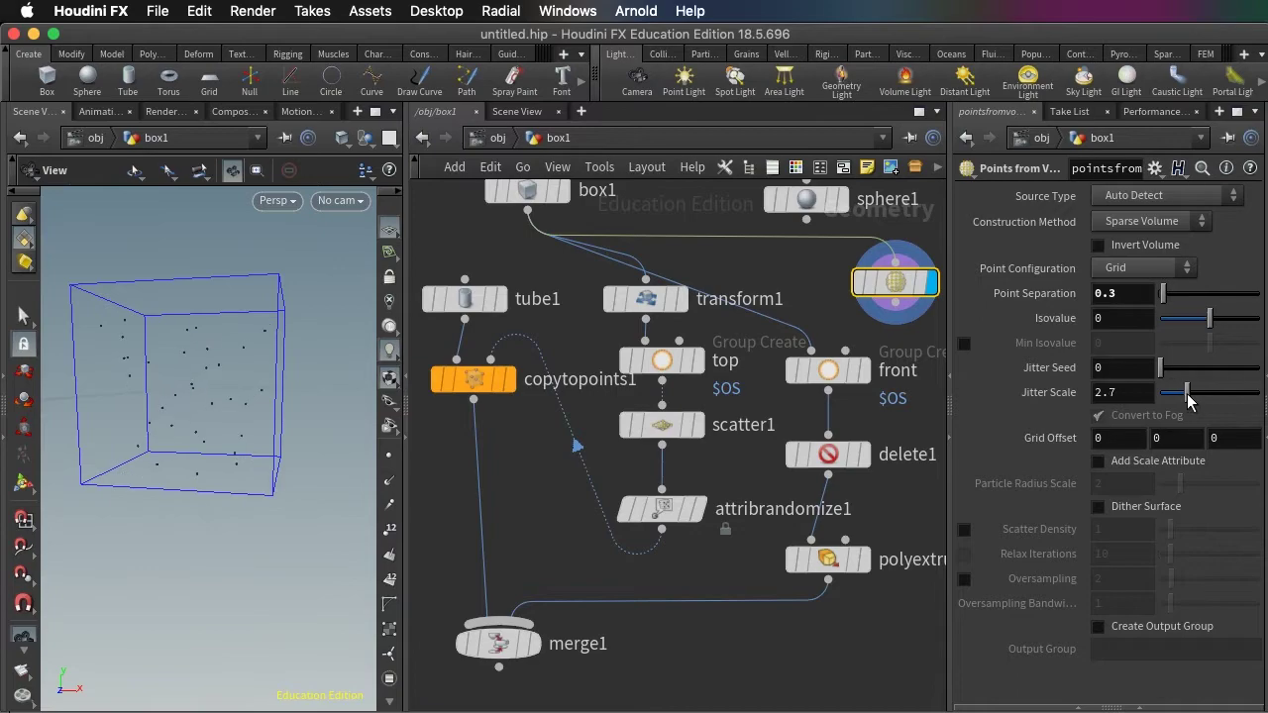
drag(227, 407, 174, 404)
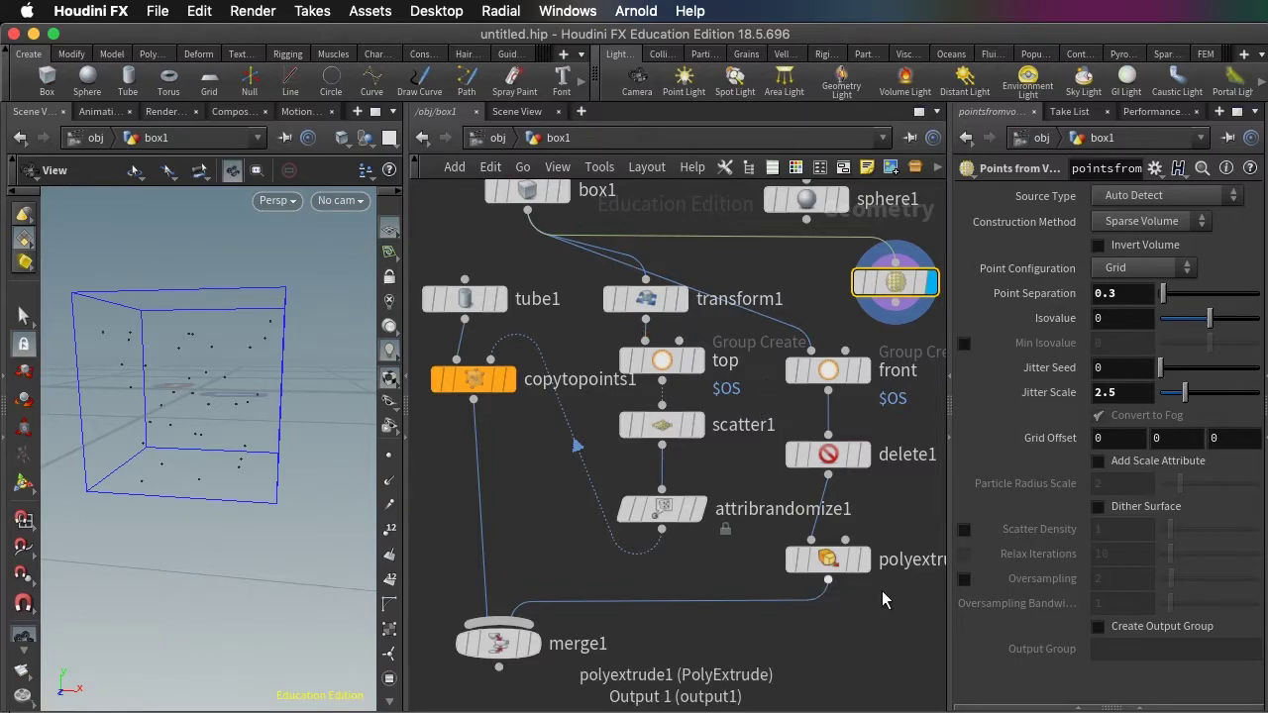
drag(862, 632, 803, 570)
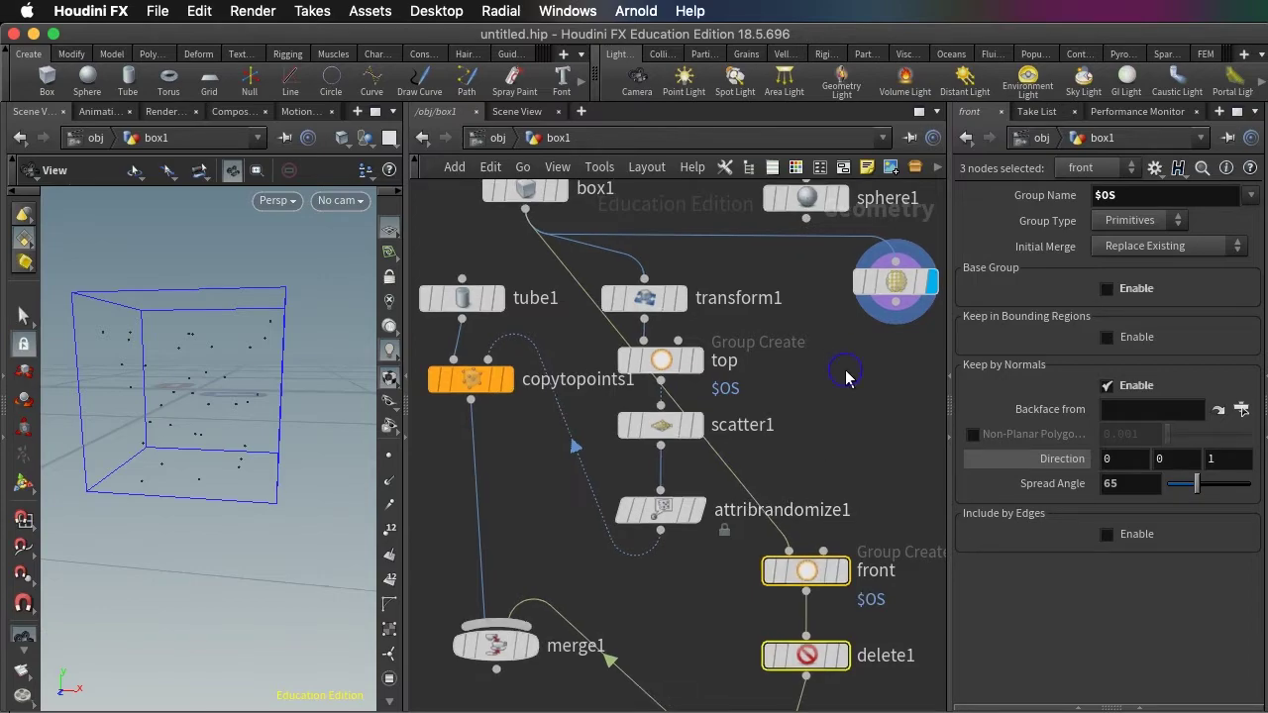
- Add a Copy to Points node taking pointsfromvolume1 as points and sphere1 as geometry
key(Tab)
text(copyto)
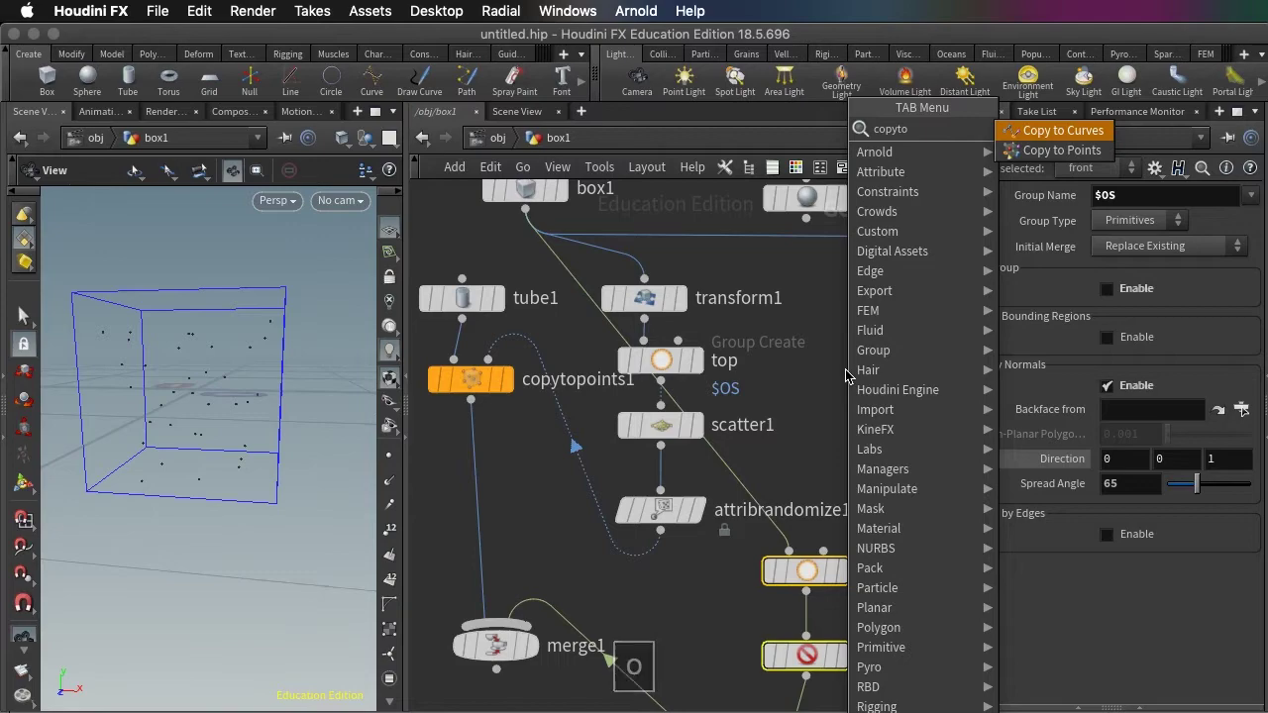
key(Down)
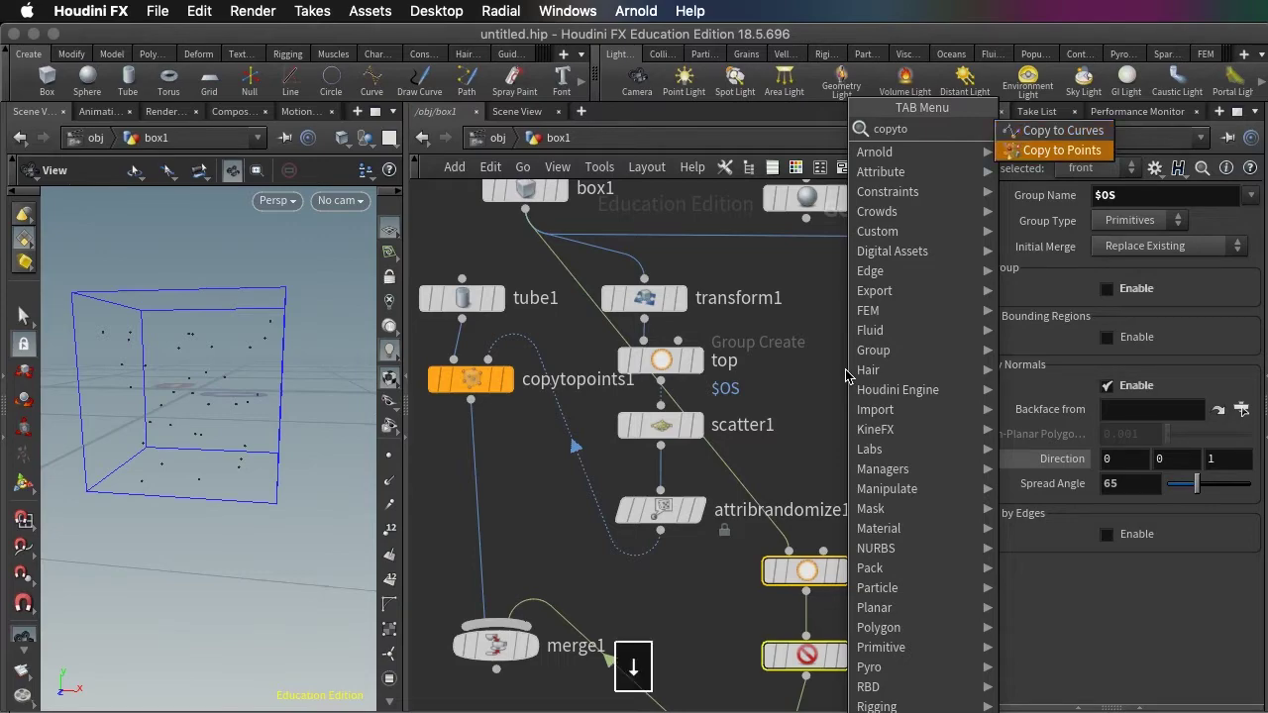
key(Return)
click(864, 361)
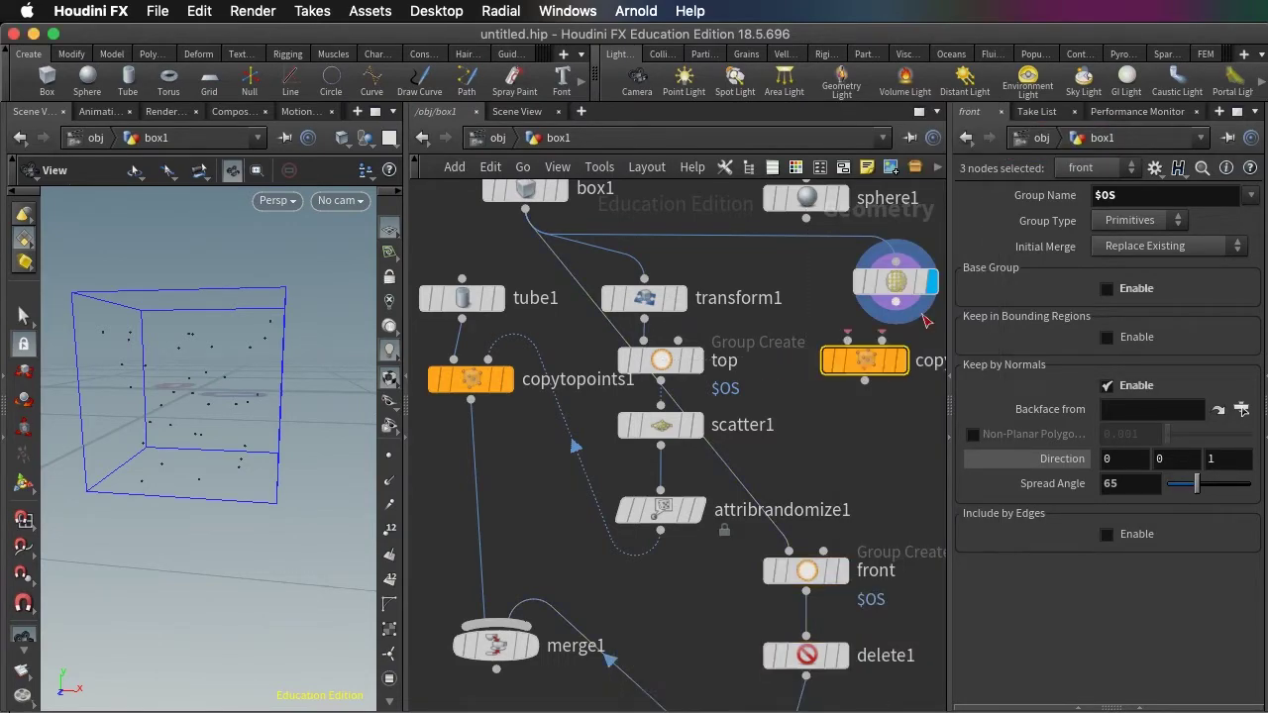
drag(897, 309, 882, 339)
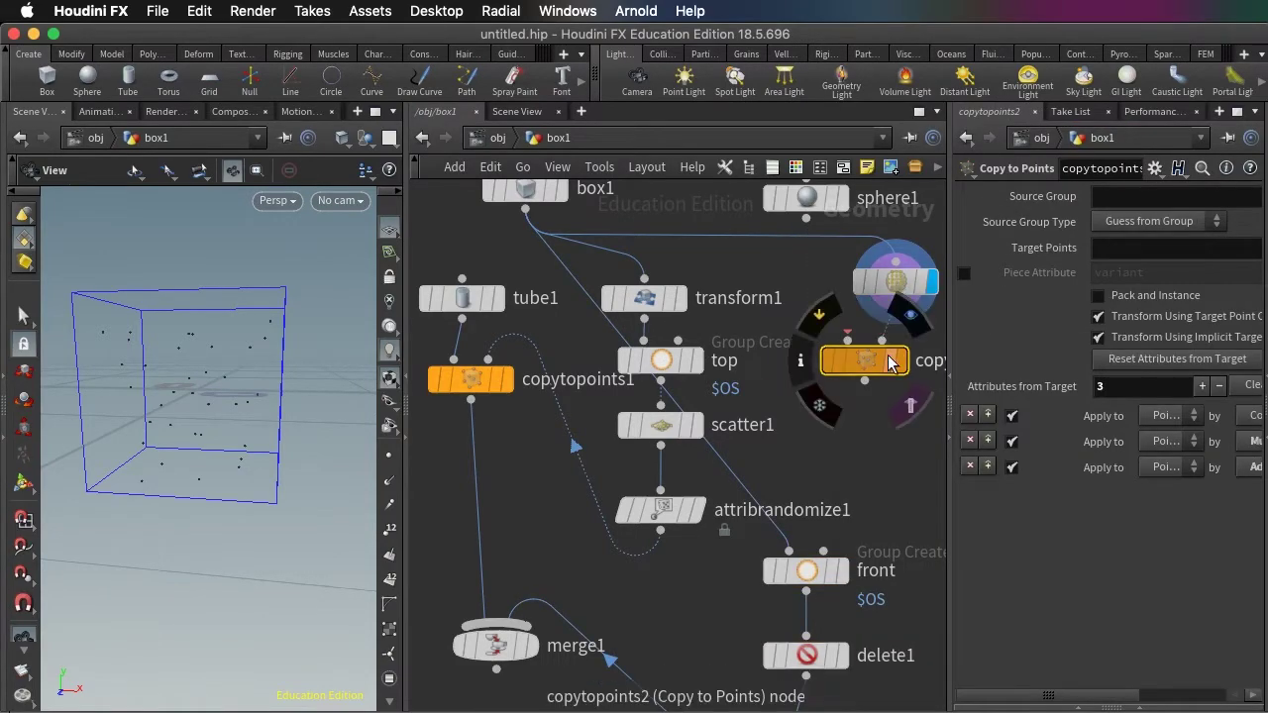
drag(809, 220, 847, 339)
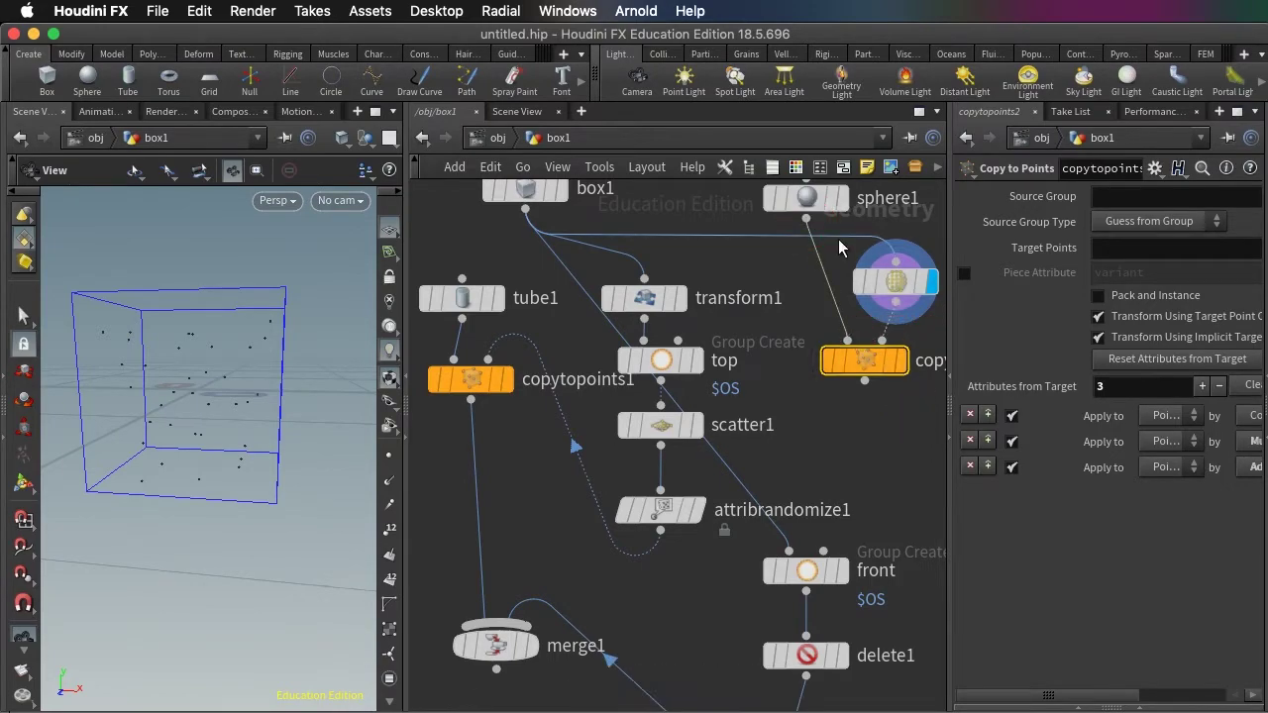
- Set sphere1's Uniform Scale to 0.2 and wire copytopoints2 into merge1
click(813, 201)
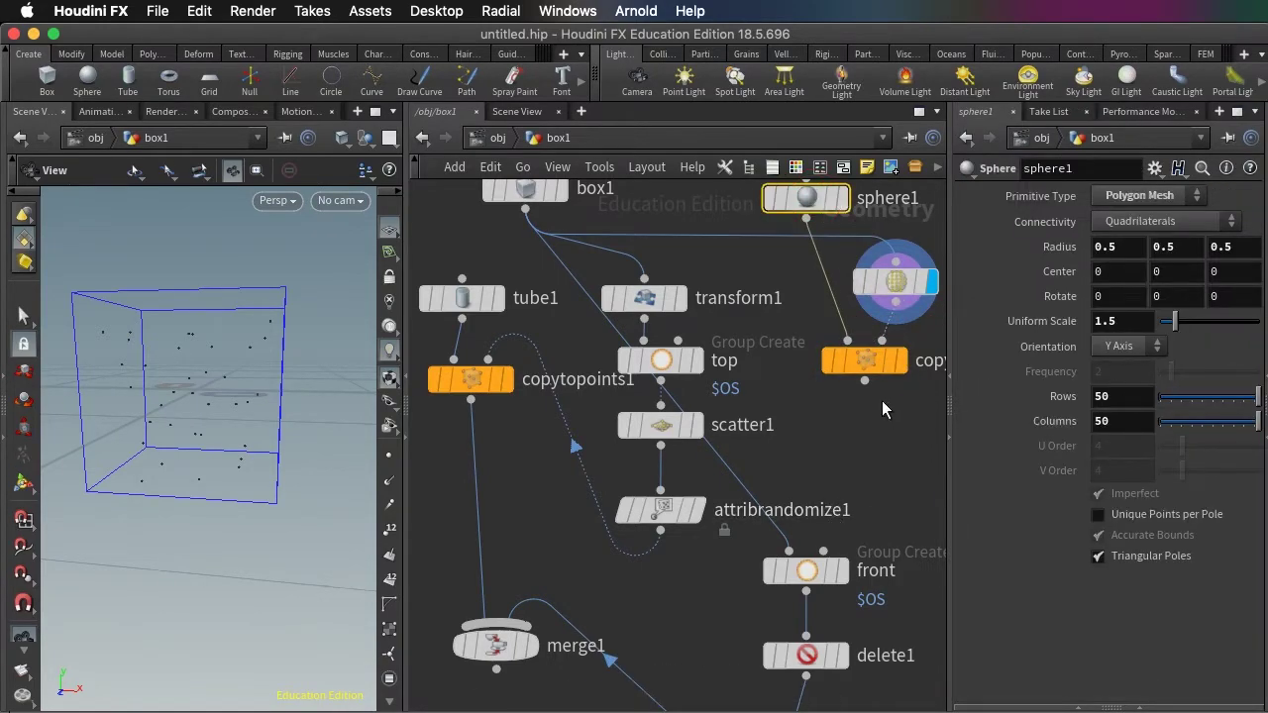
drag(1176, 329, 1163, 329)
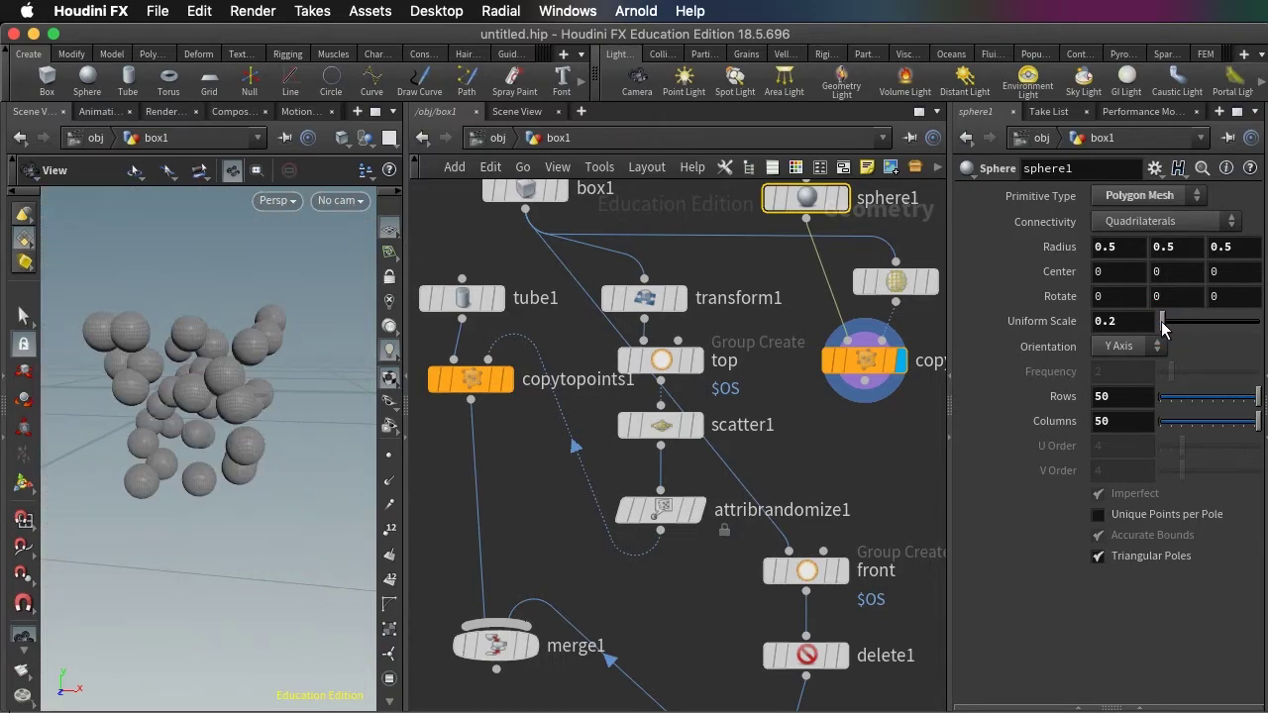
scroll(854, 449, down, 2)
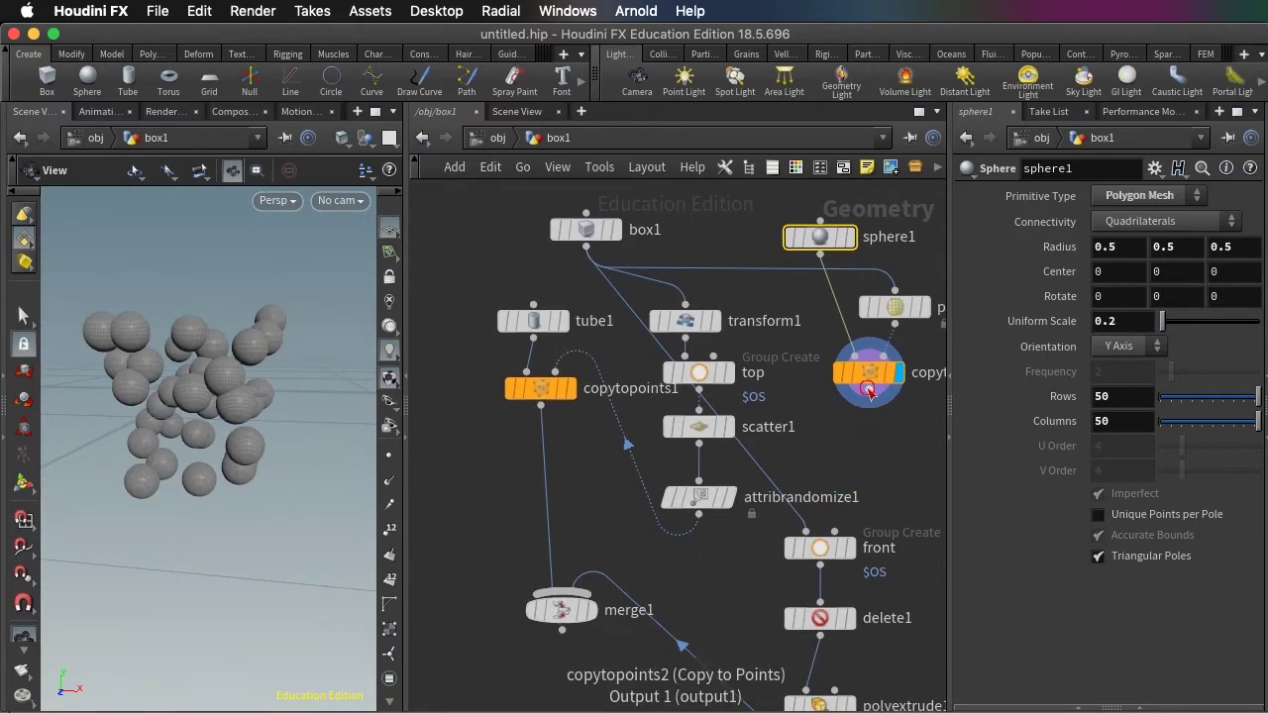
drag(869, 395, 593, 604)
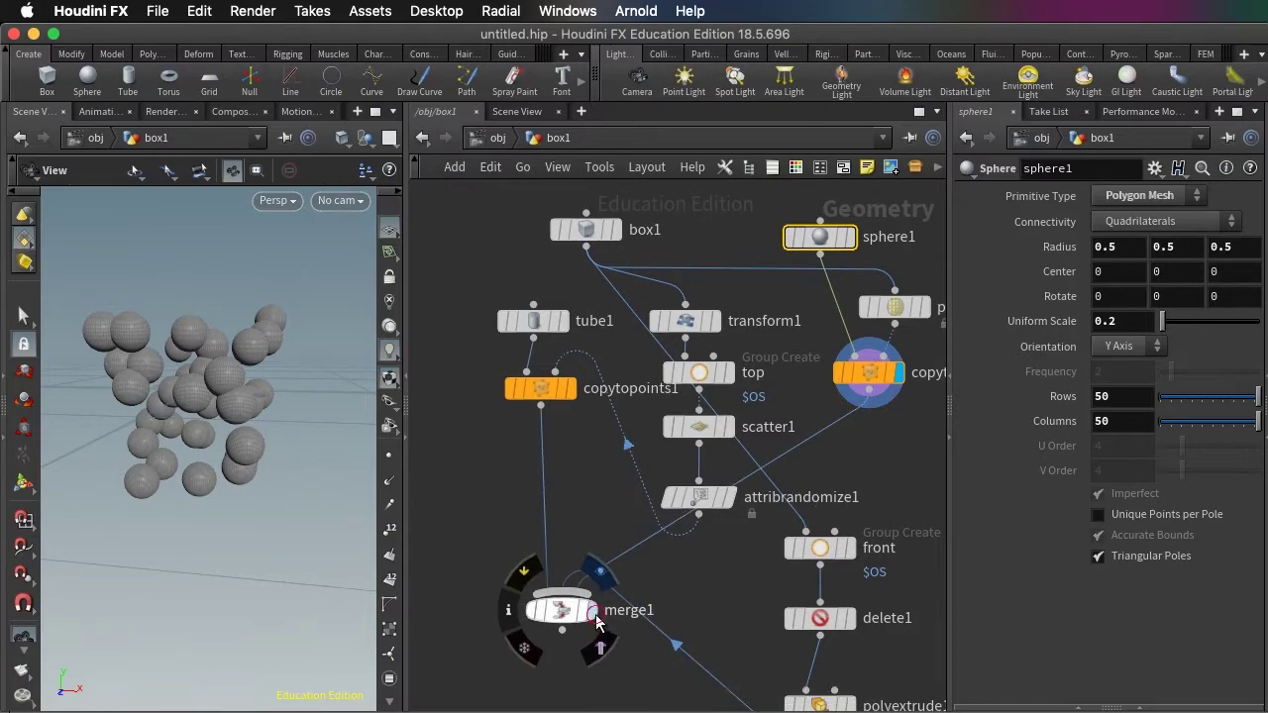
click(596, 619)
drag(203, 416, 182, 457)
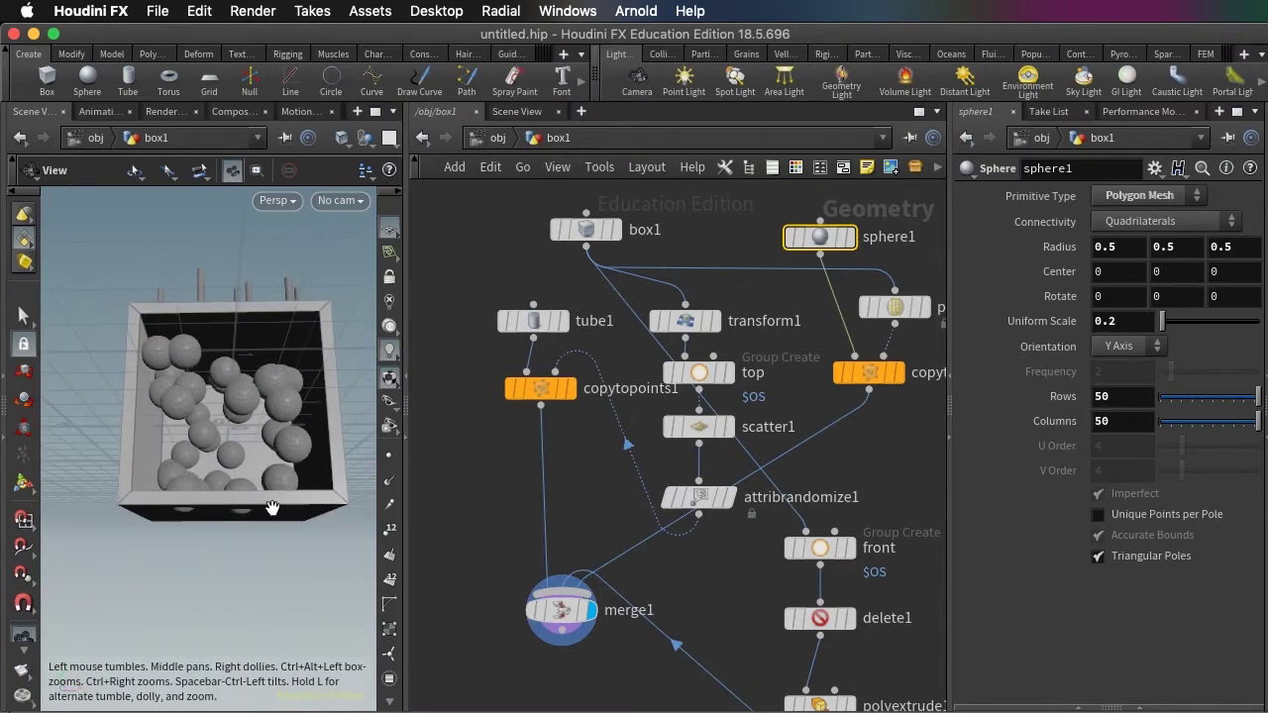
- Insert a Transform node on box1's wire into pointsfromvolume1
drag(217, 477, 213, 496)
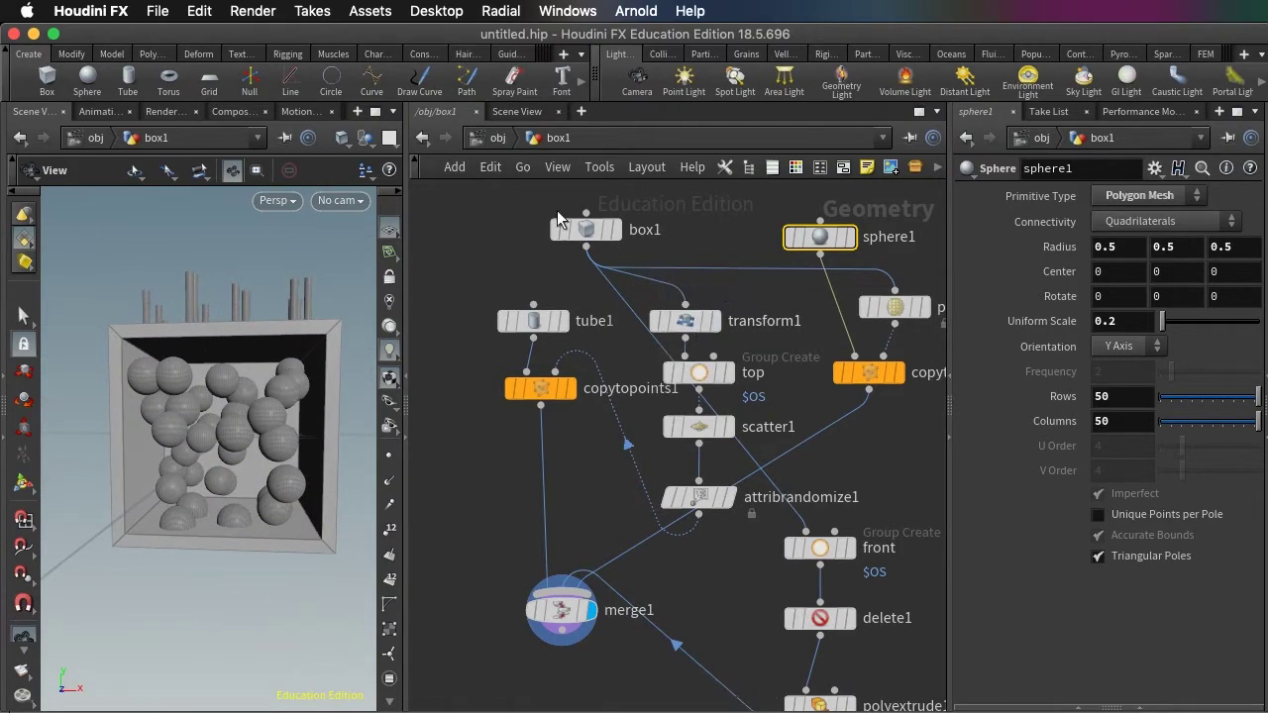
drag(585, 230, 568, 222)
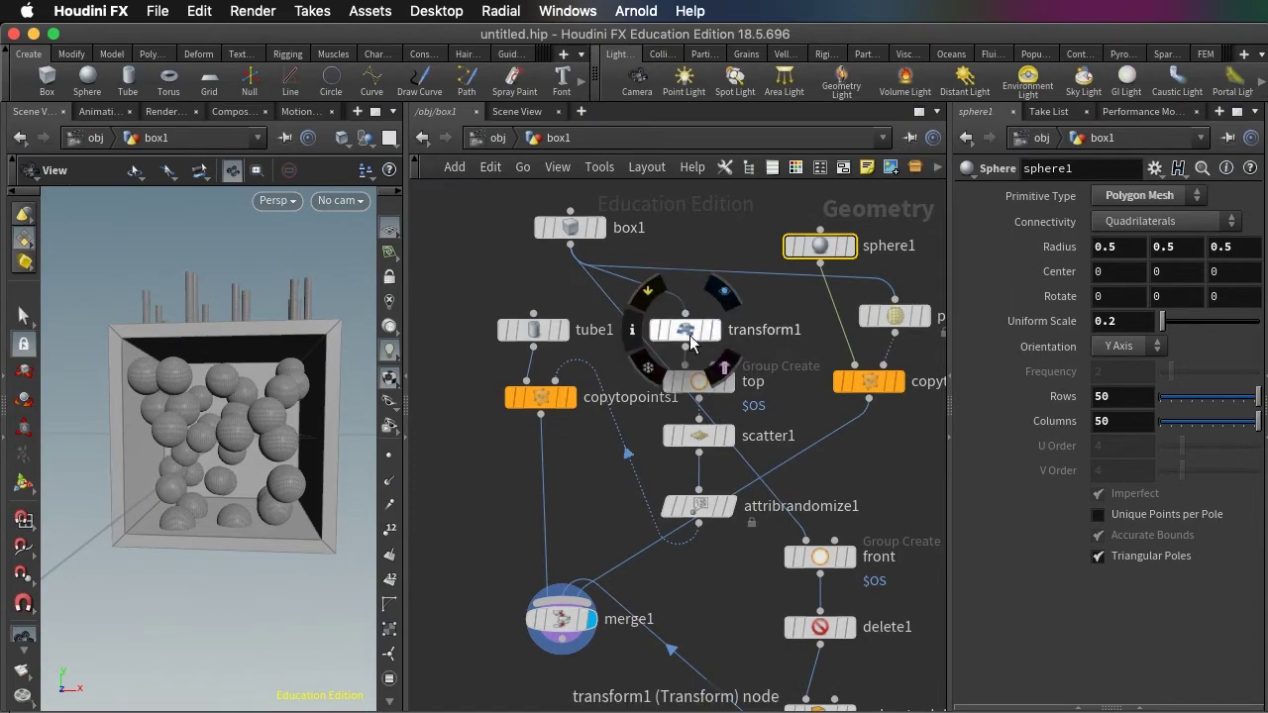
key(Tab)
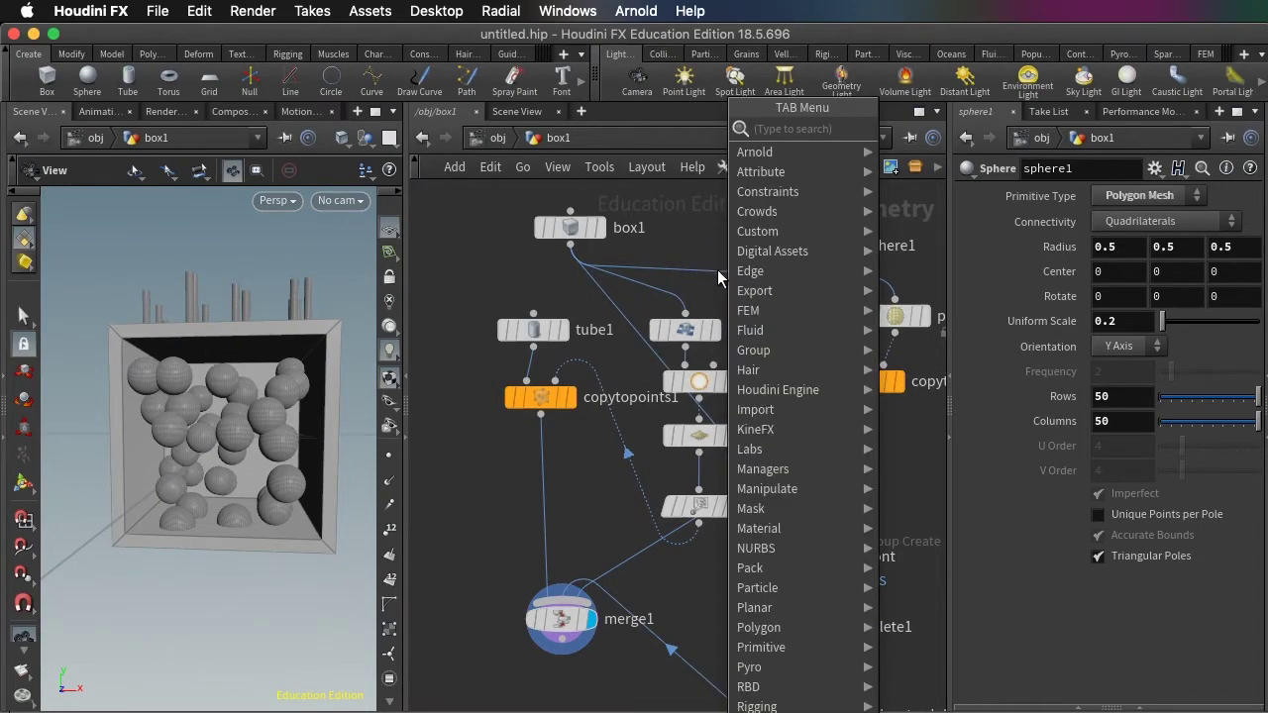
key(Escape)
right_click(720, 273)
click(760, 307)
mouse_move(761, 286)
text(trans)
key(Return)
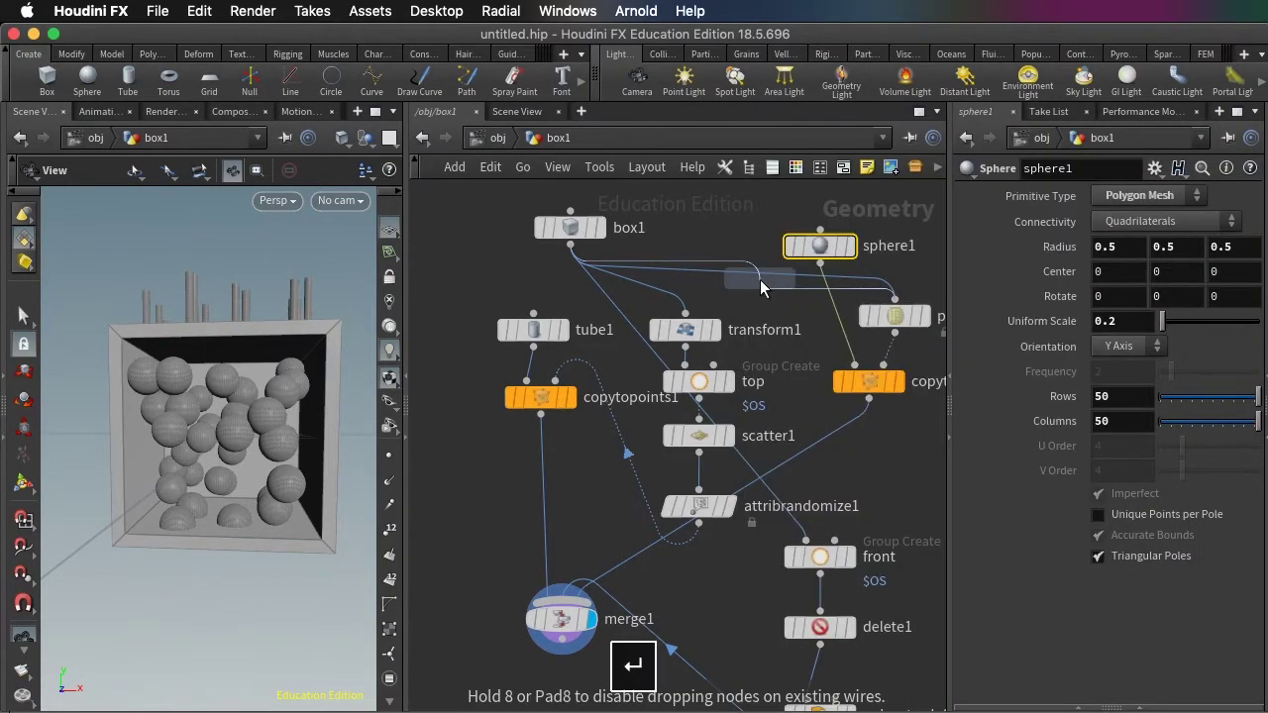
click(755, 281)
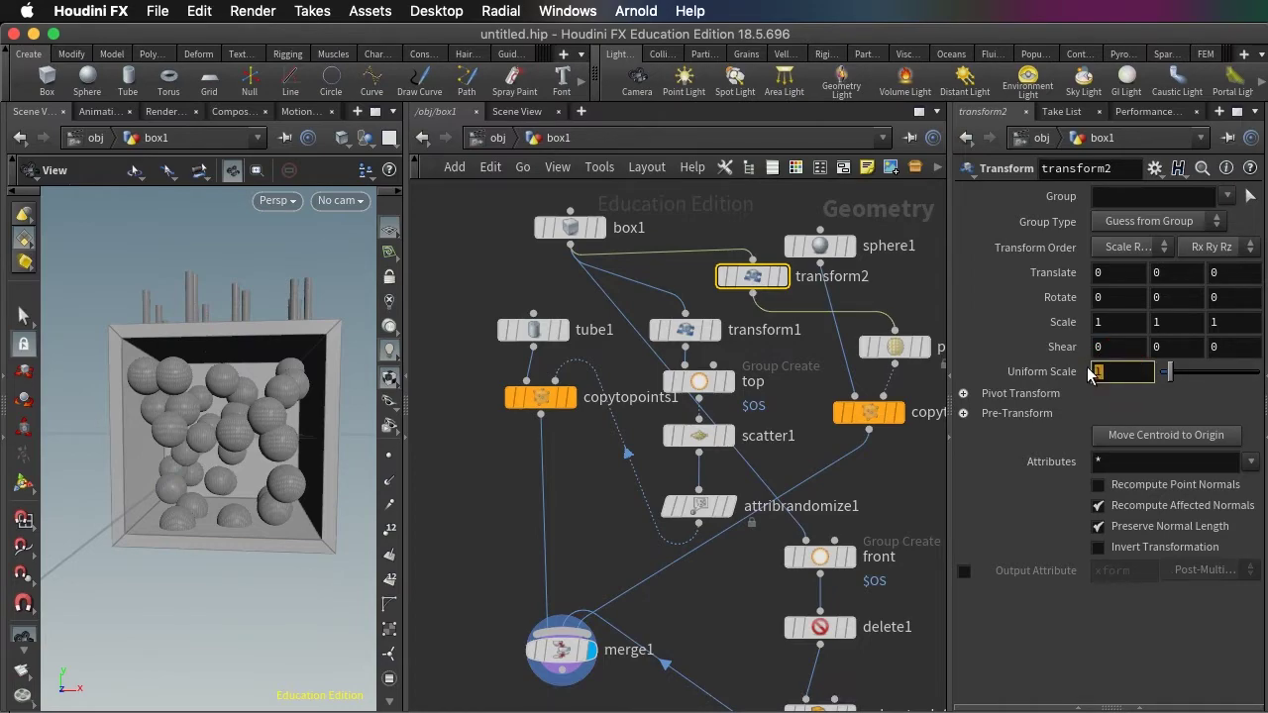
- Set transform2's Uniform Scale to 0.8 and nudge box1 up and left
text(0.8)
key(Return)
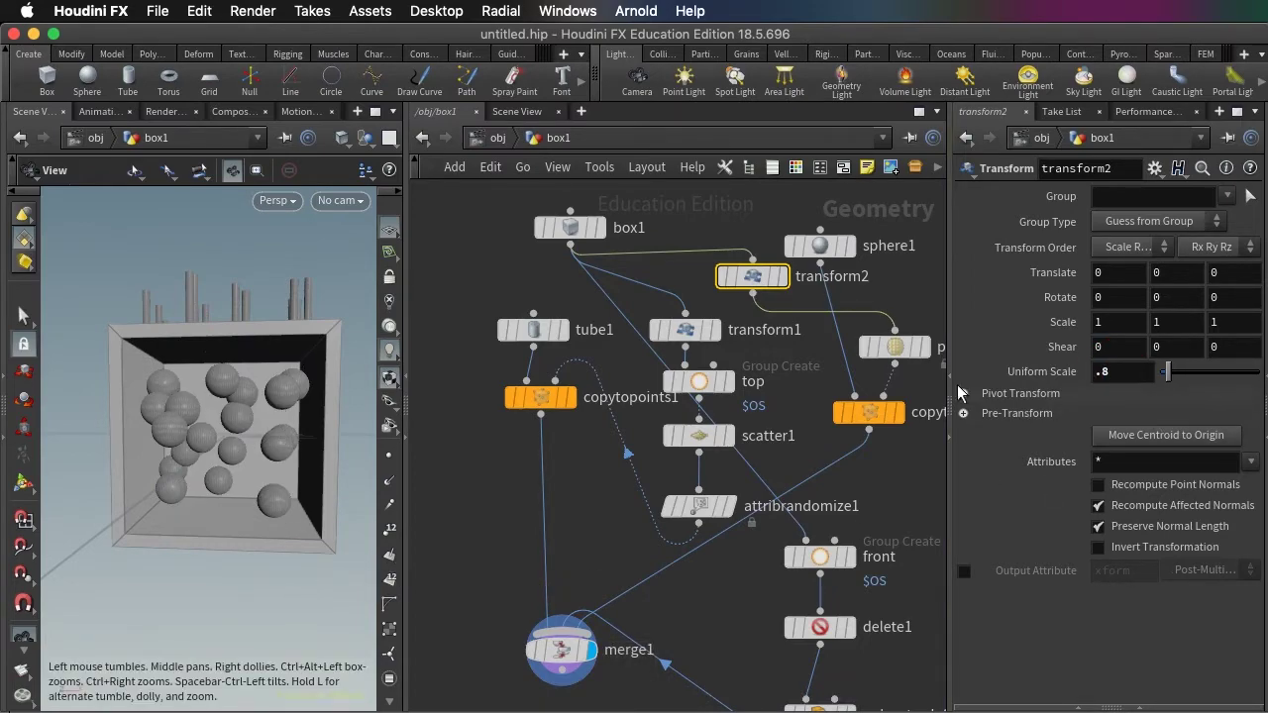
mouse_move(778, 287)
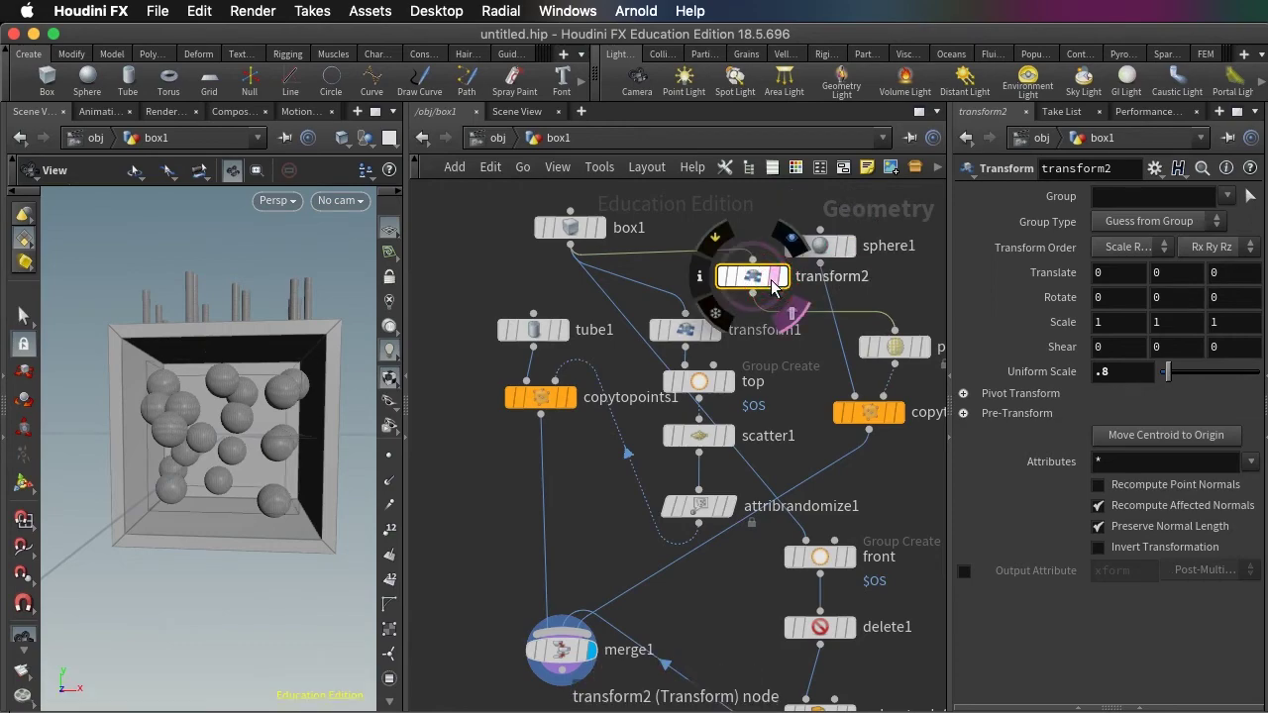
drag(118, 461, 145, 468)
drag(582, 234, 574, 221)
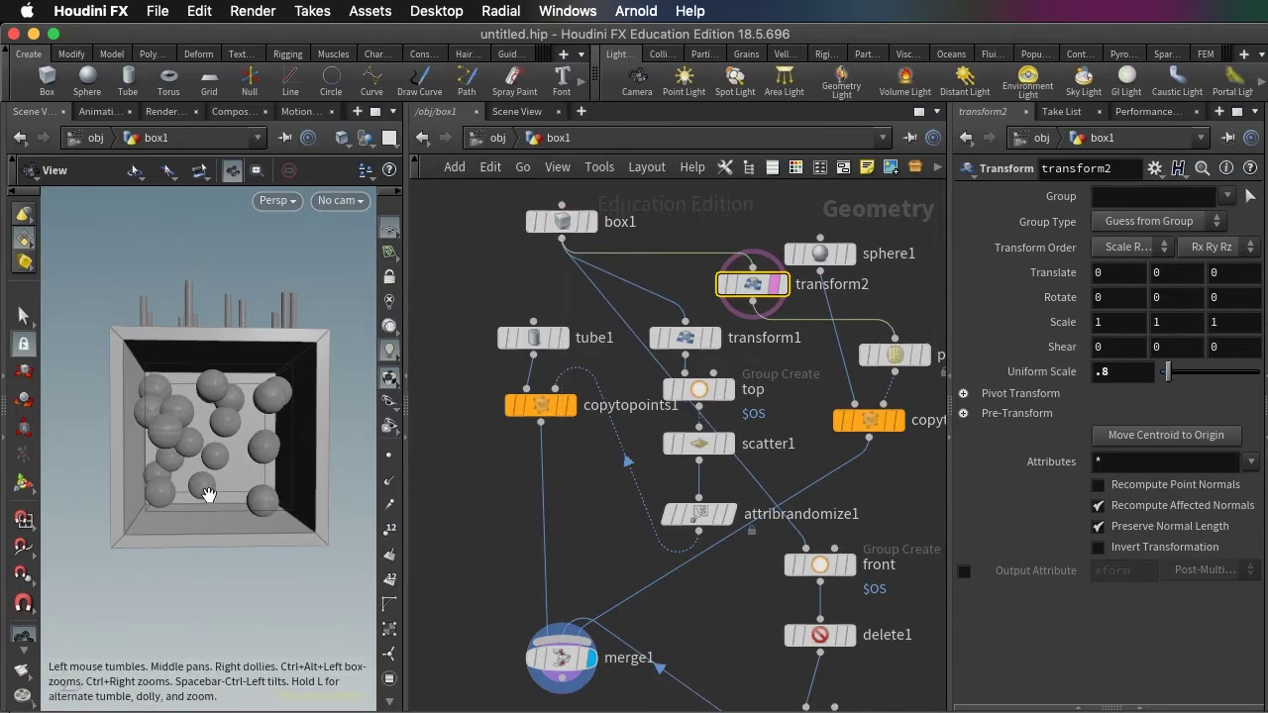
drag(204, 486, 211, 468)
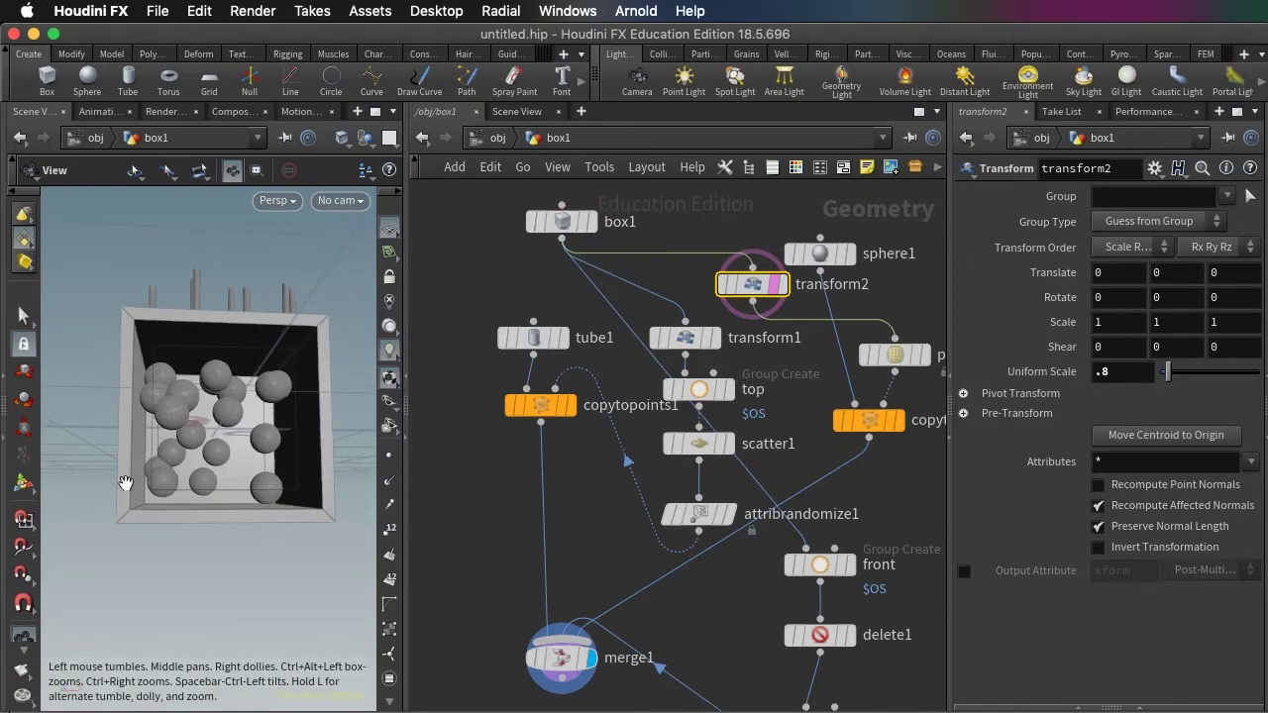
- Template pointsfromvolume1's points and put the display flag back on merge1
click(927, 358)
drag(227, 439, 221, 441)
click(911, 357)
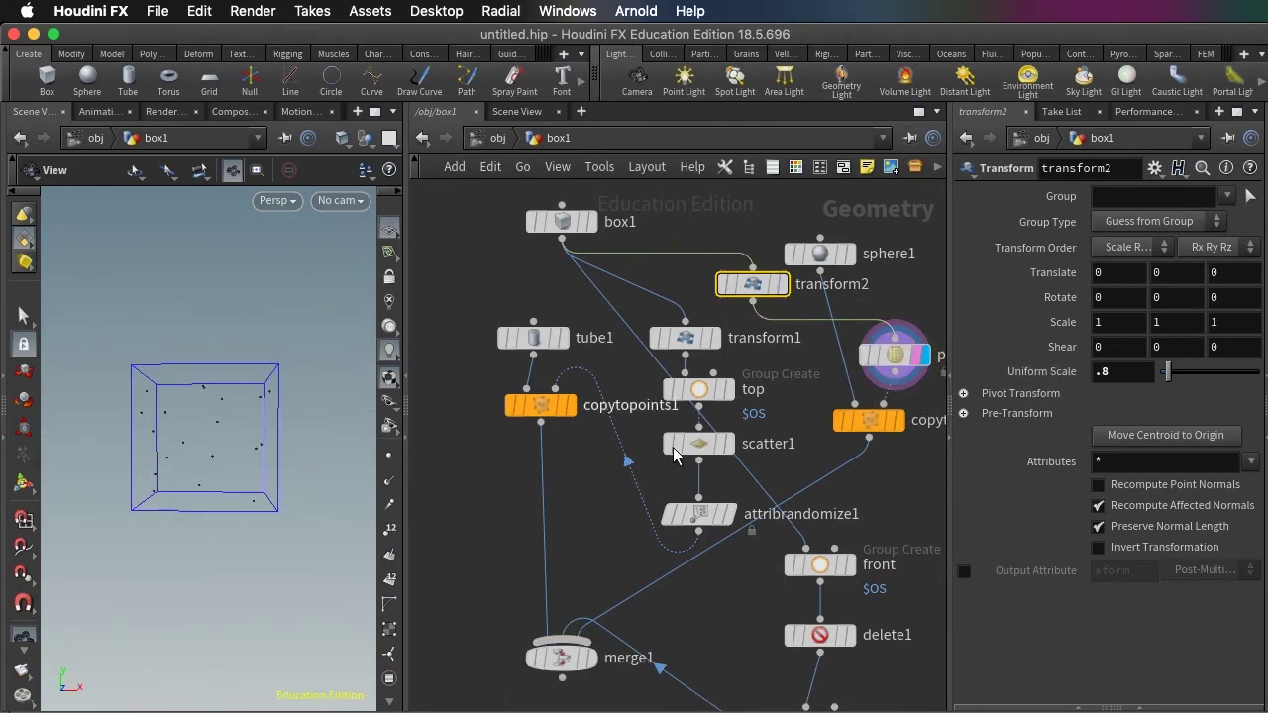
click(593, 664)
drag(168, 468, 205, 444)
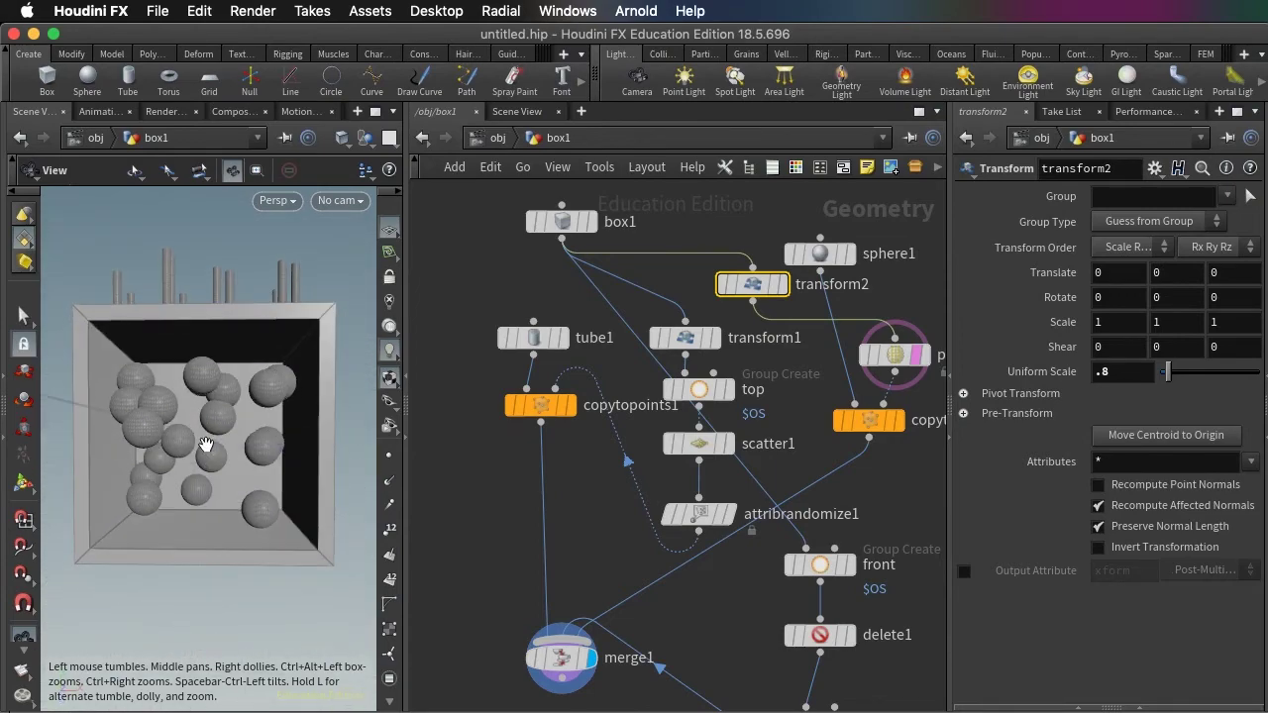